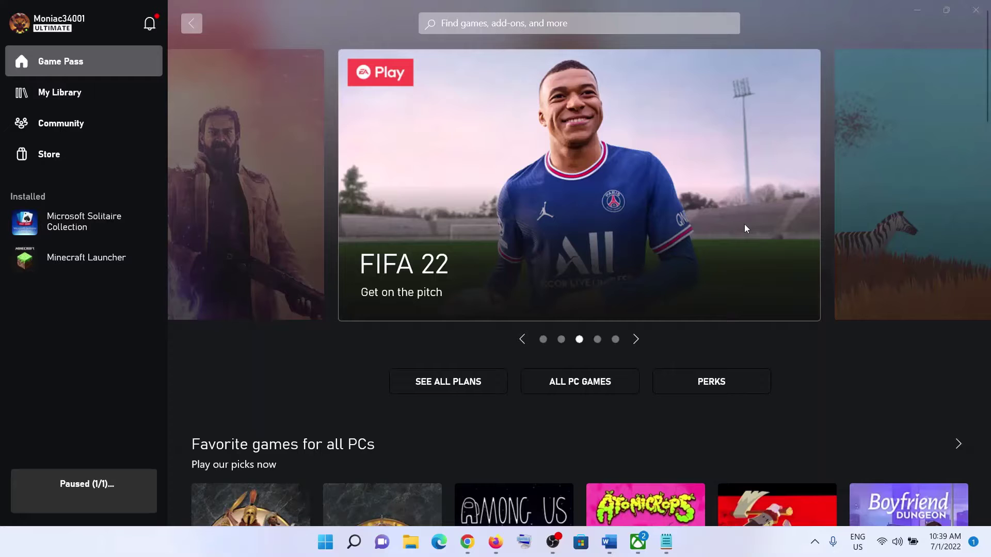
- Switch to the Word document on Xbox Game Pass launch fixes and copy the support.xbox.com/en-IN/xbox-live-status link
{"action": "left_click", "coordinate": [609, 542]}
{"action": "left_click", "coordinate": [257, 335]}
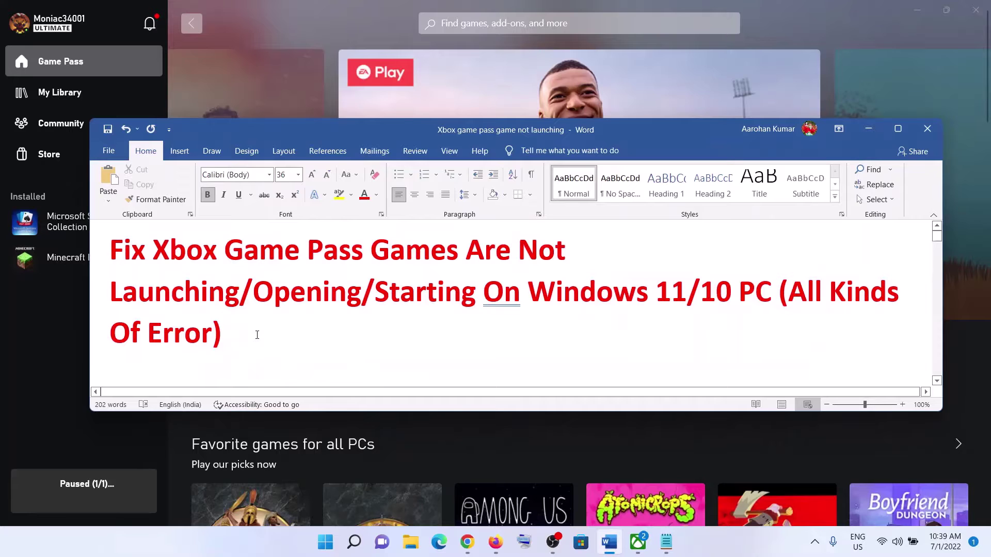
{"action": "left_click_drag", "start_coordinate": [257, 333], "coordinate": [774, 302]}
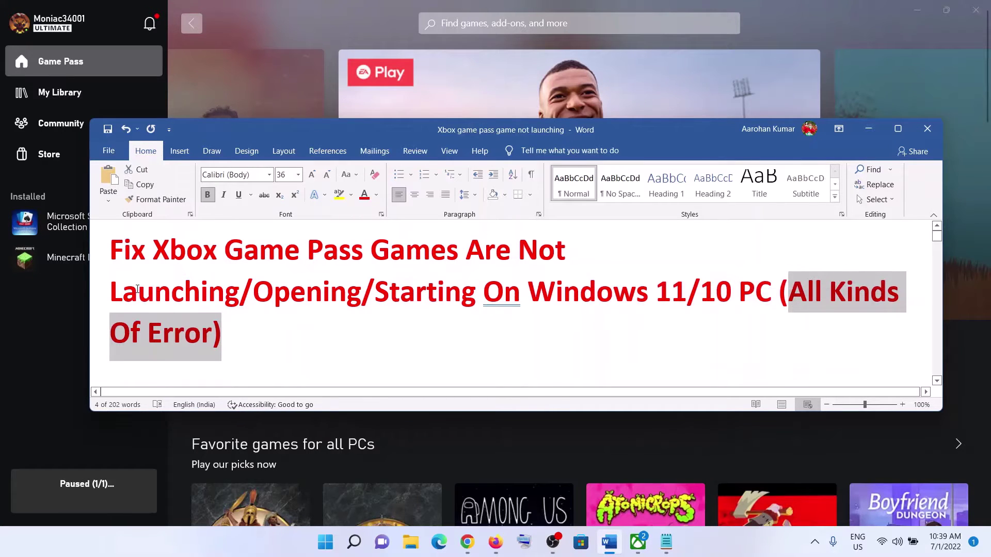
{"action": "left_click_drag", "start_coordinate": [137, 289], "coordinate": [350, 284]}
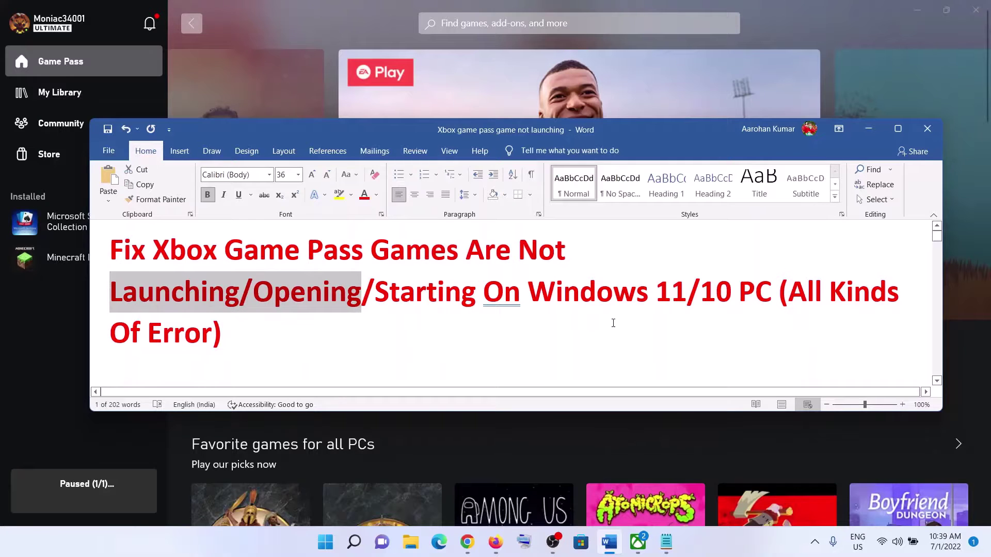
{"action": "scroll", "coordinate": [613, 323], "scroll_direction": "down", "scroll_amount": 3}
{"action": "triple_click", "coordinate": [739, 355]}
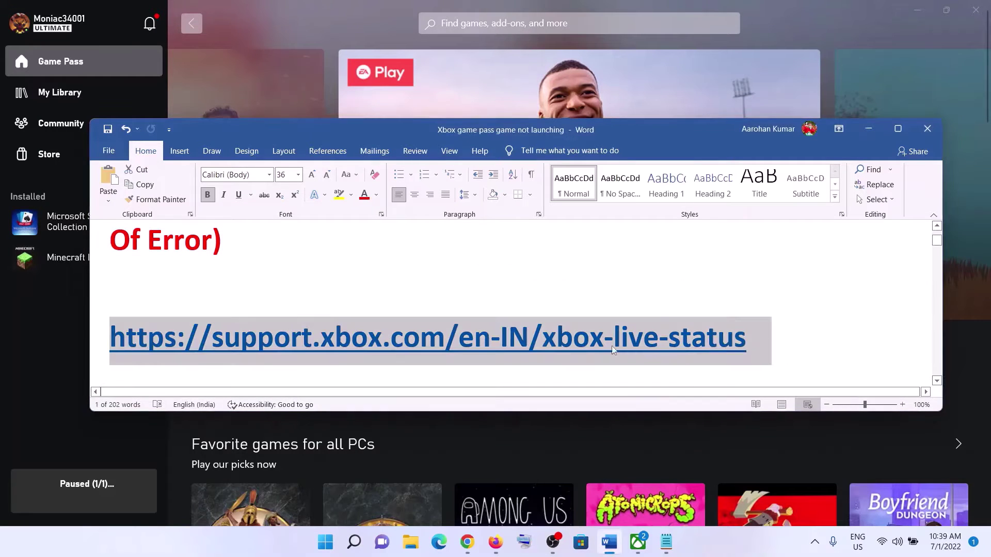
{"action": "right_click", "coordinate": [554, 338]}
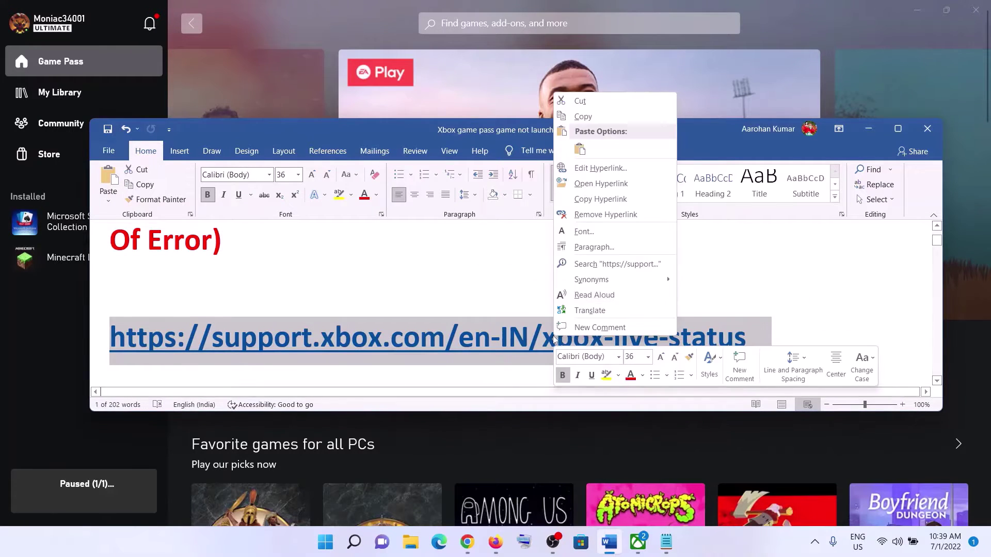
{"action": "left_click", "coordinate": [583, 117]}
- Switch to Chrome and bring up the Xbox Status support page
{"action": "left_click", "coordinate": [474, 543]}
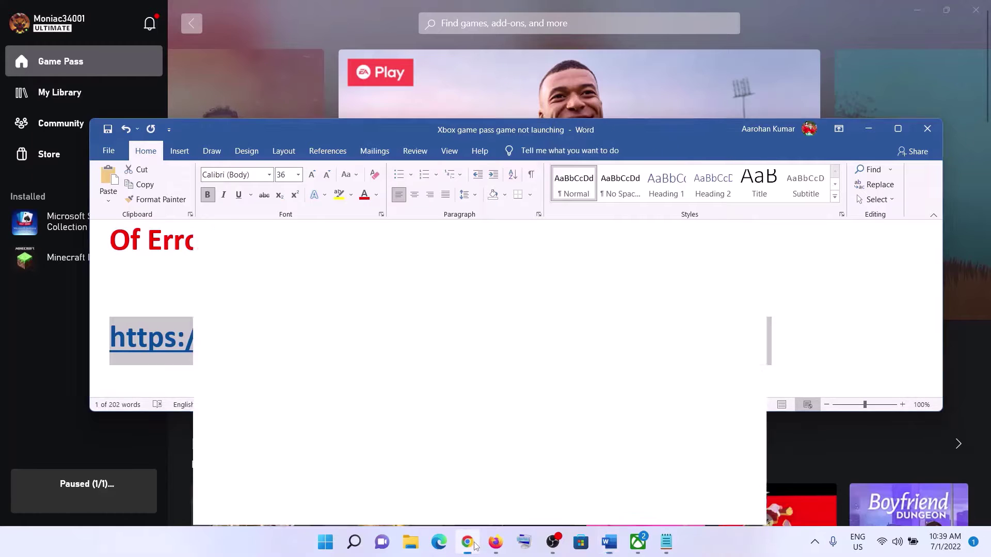
{"action": "left_click", "coordinate": [175, 11]}
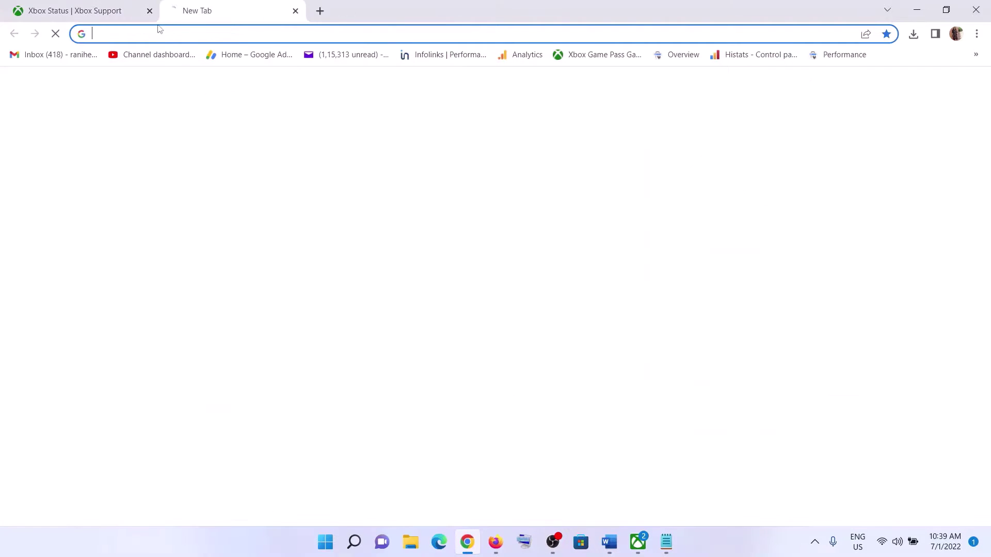
{"action": "left_click", "coordinate": [78, 11]}
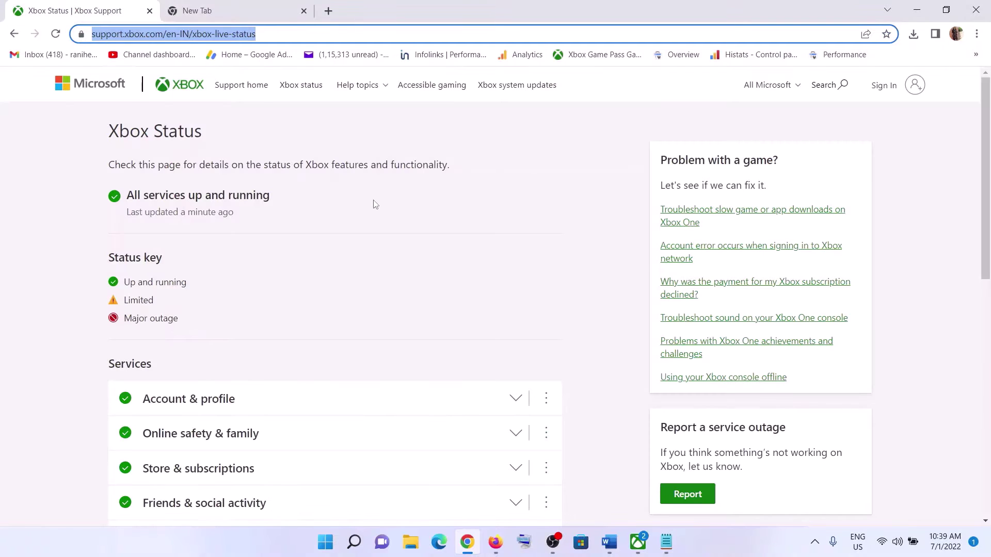
{"action": "left_click", "coordinate": [42, 233]}
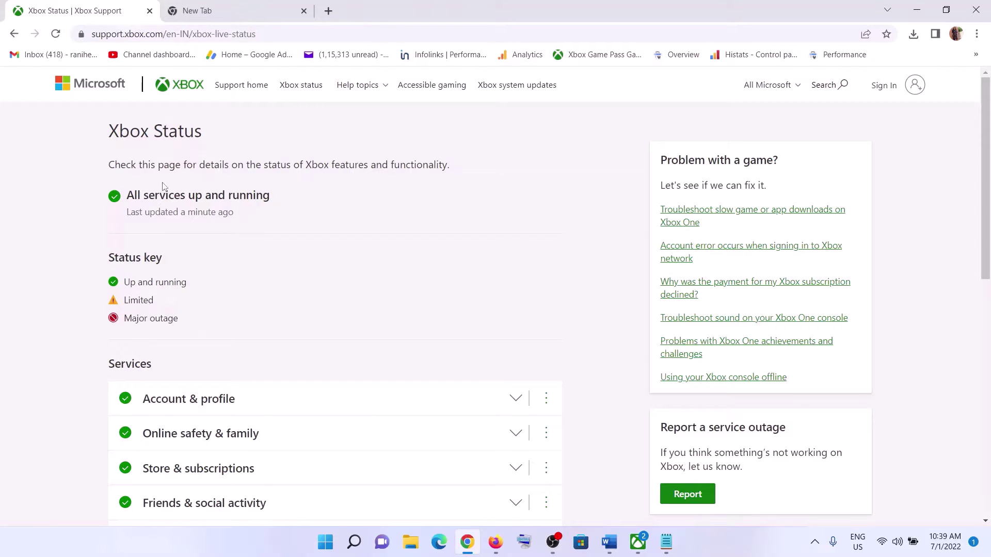
- Compare the overall service status on the Xbox Status page with the status key entries for running, limited and major outage
{"action": "left_click_drag", "start_coordinate": [128, 197], "coordinate": [280, 204]}
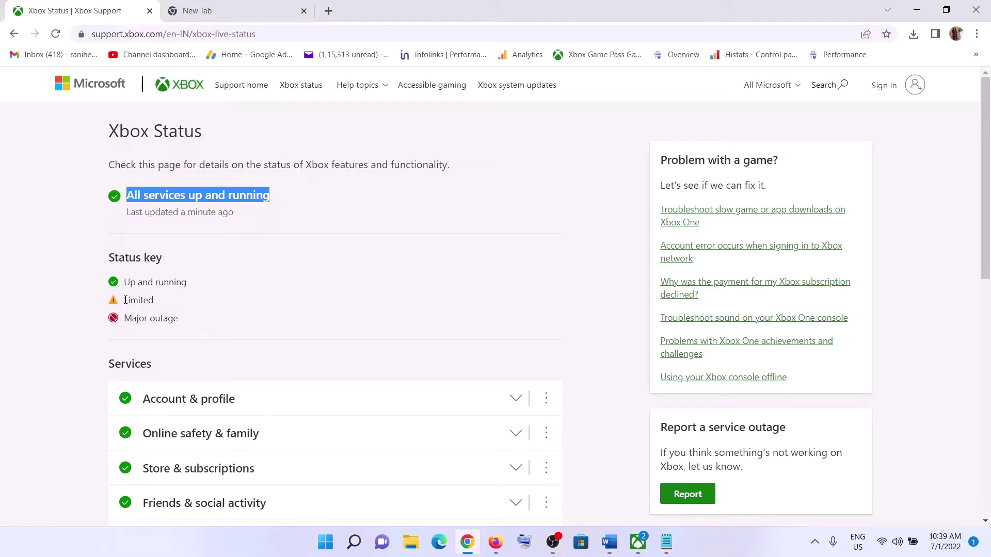
{"action": "left_click_drag", "start_coordinate": [125, 300], "coordinate": [153, 299]}
{"action": "left_click_drag", "start_coordinate": [149, 196], "coordinate": [225, 196]}
{"action": "left_click_drag", "start_coordinate": [125, 318], "coordinate": [179, 321]}
{"action": "left_click_drag", "start_coordinate": [135, 192], "coordinate": [273, 197]}
{"action": "mouse_move", "coordinate": [129, 302]}
{"action": "left_mouse_down"}
{"action": "mouse_move", "coordinate": [159, 306]}
{"action": "mouse_move", "coordinate": [135, 319]}
{"action": "mouse_move", "coordinate": [174, 319]}
{"action": "mouse_move", "coordinate": [126, 299]}
{"action": "mouse_move", "coordinate": [138, 301]}
{"action": "left_mouse_up"}
{"action": "left_click", "coordinate": [153, 299]}
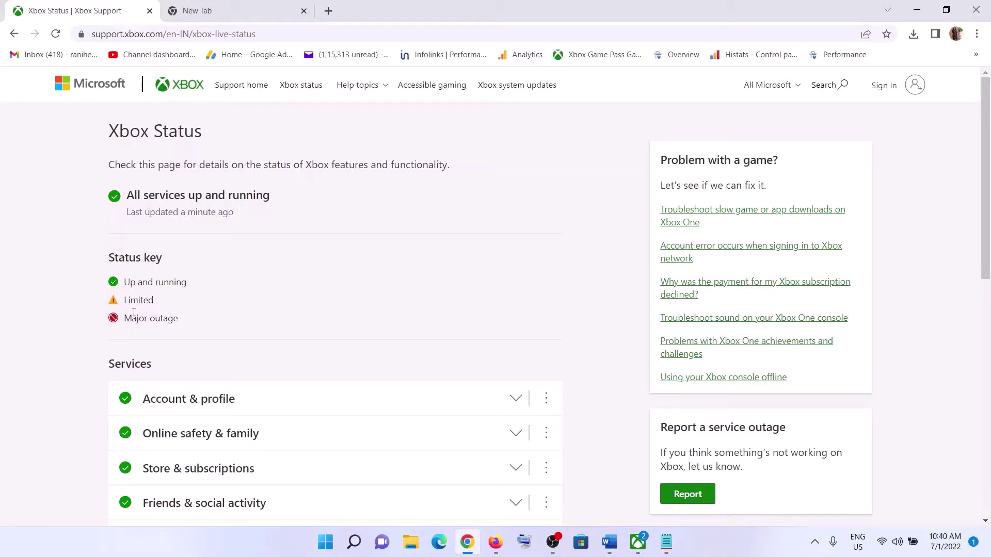
{"action": "left_click_drag", "start_coordinate": [128, 320], "coordinate": [196, 323]}
{"action": "left_click_drag", "start_coordinate": [125, 304], "coordinate": [173, 321]}
{"action": "left_click_drag", "start_coordinate": [126, 283], "coordinate": [186, 283]}
{"action": "left_click_drag", "start_coordinate": [132, 197], "coordinate": [280, 198]}
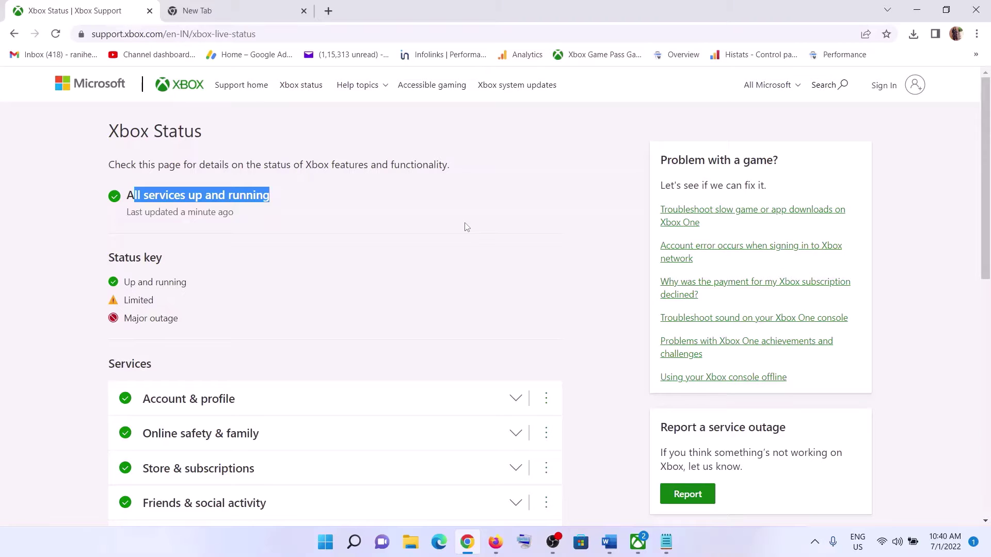
- Return to the Word document and read Step 1 about disconnecting PS5/PS4 controllers, Hotas, pedals, wheels, joysticks and gamepads
{"action": "left_click", "coordinate": [609, 542]}
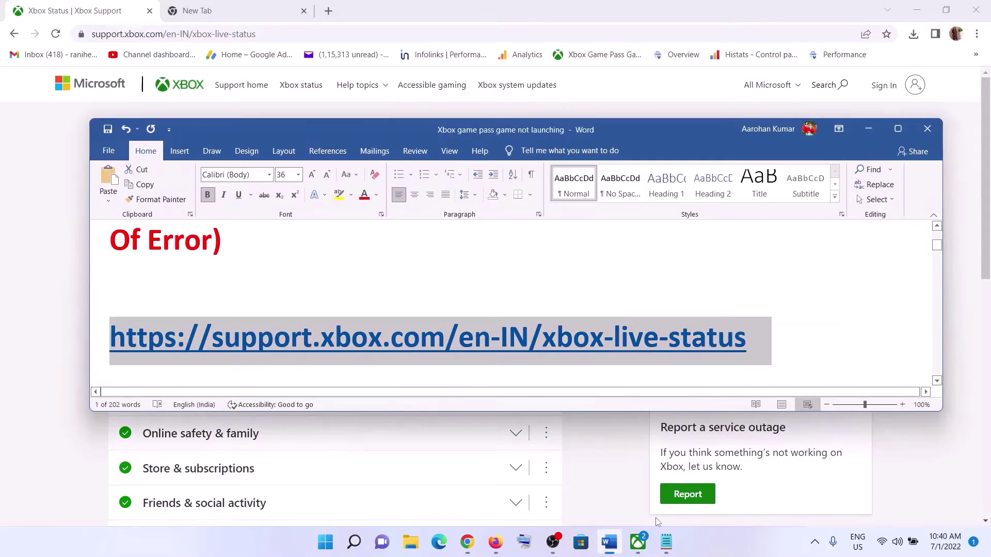
{"action": "scroll", "coordinate": [520, 325], "scroll_direction": "down", "scroll_amount": 5}
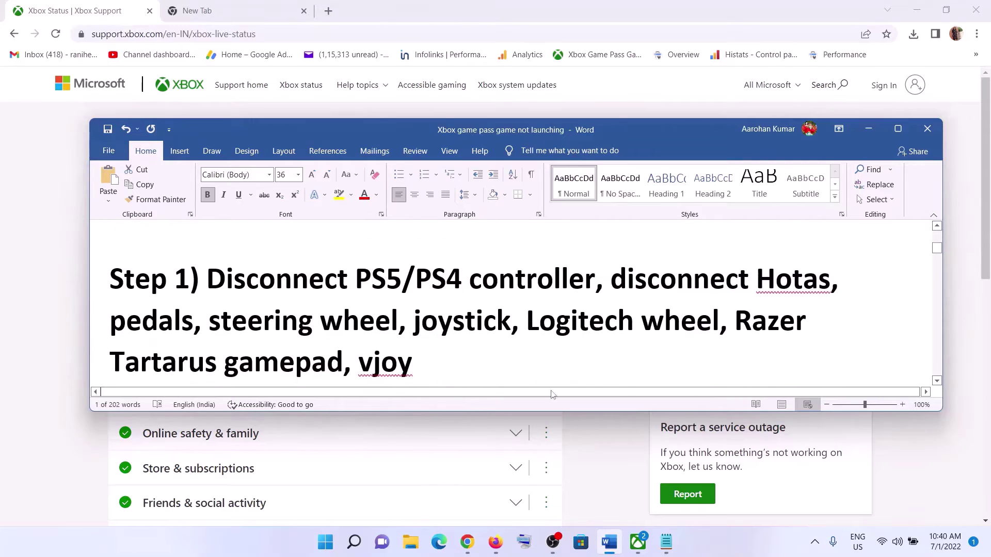
{"action": "left_click", "coordinate": [898, 129]}
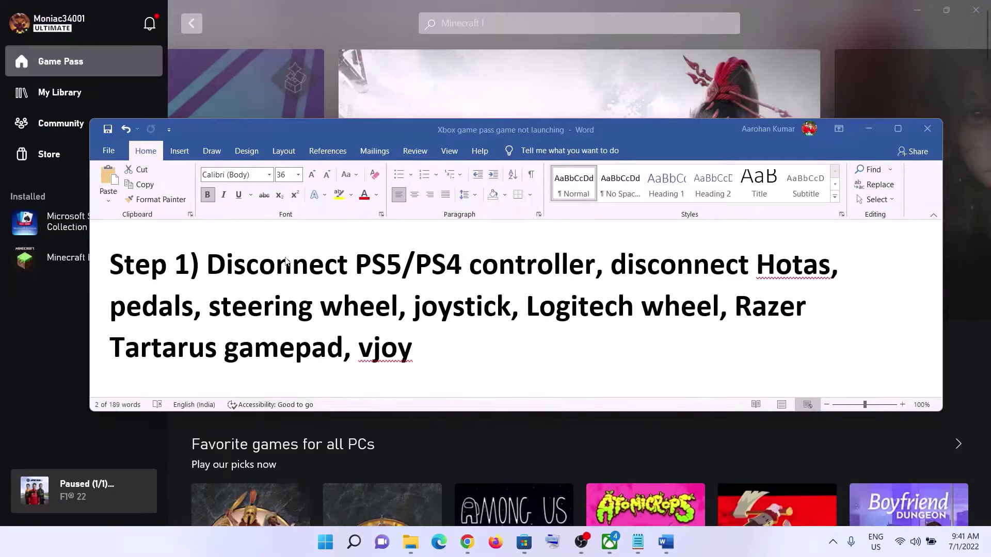
{"action": "left_click_drag", "start_coordinate": [288, 262], "coordinate": [243, 290]}
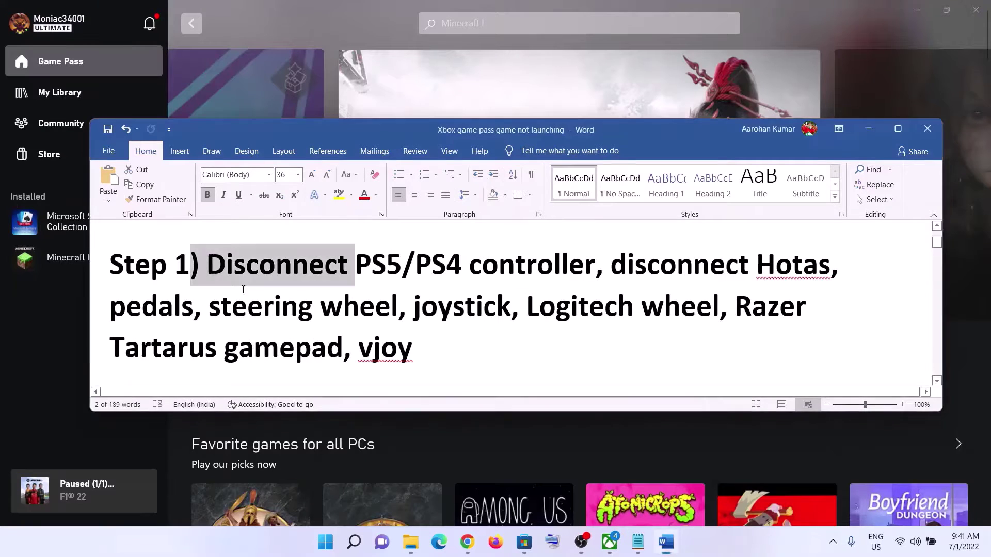
{"action": "left_click", "coordinate": [220, 288]}
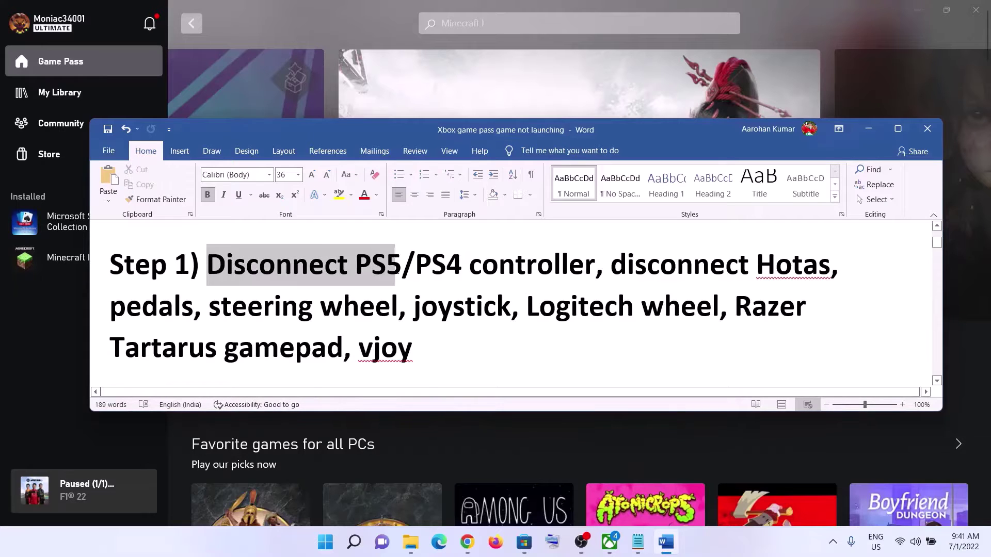
{"action": "left_click_drag", "start_coordinate": [470, 264], "coordinate": [595, 268]}
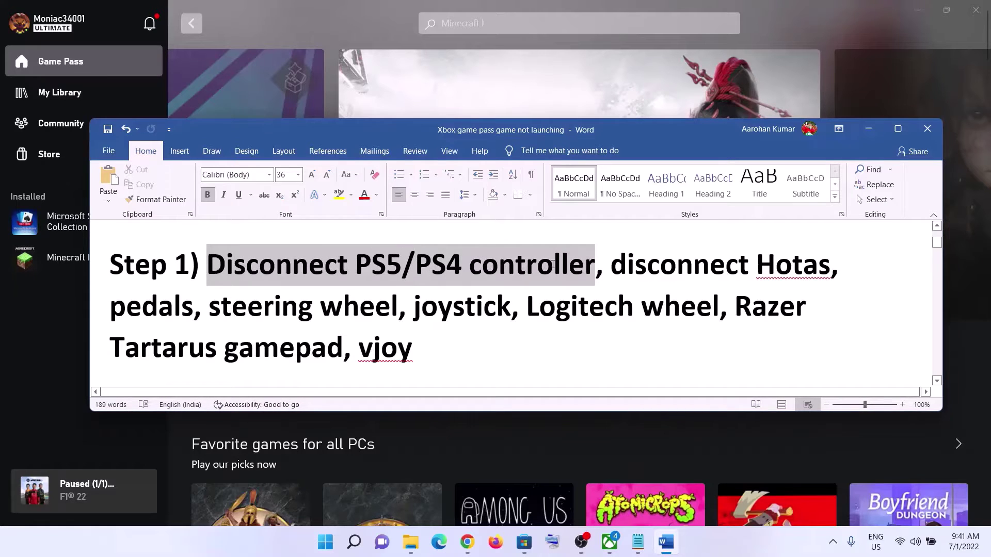
{"action": "left_click", "coordinate": [309, 282]}
{"action": "left_click_drag", "start_coordinate": [301, 266], "coordinate": [596, 268]}
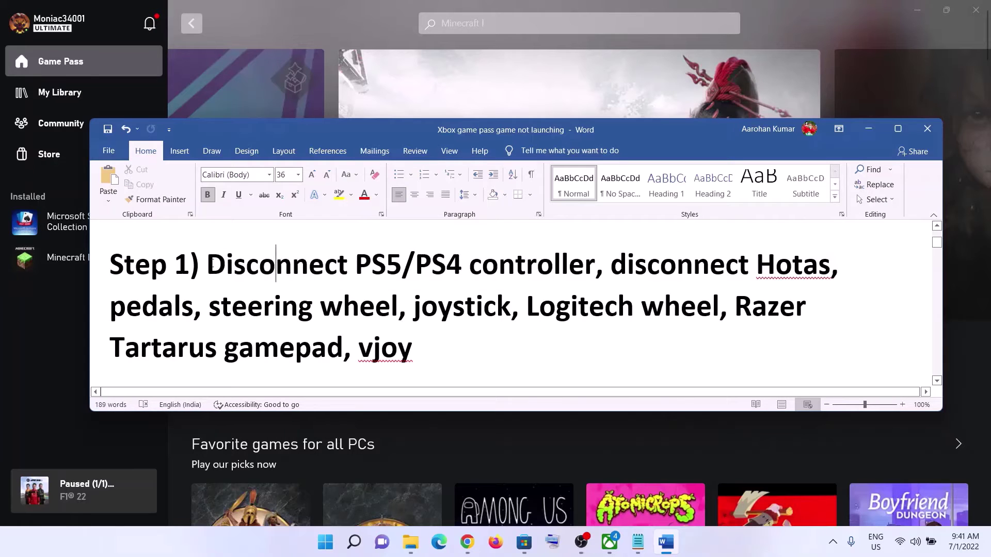
{"action": "left_click_drag", "start_coordinate": [207, 265], "coordinate": [418, 350]}
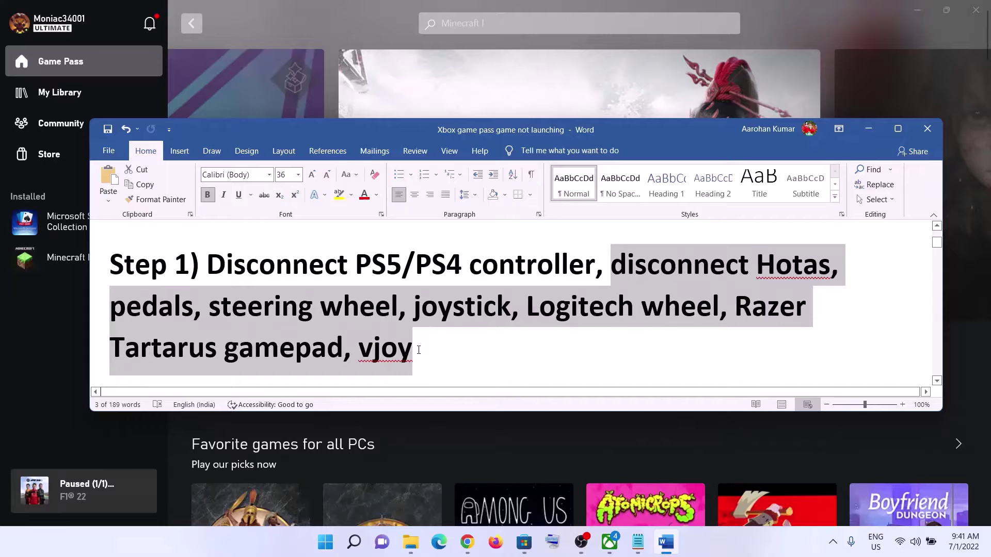
{"action": "left_click", "coordinate": [584, 264]}
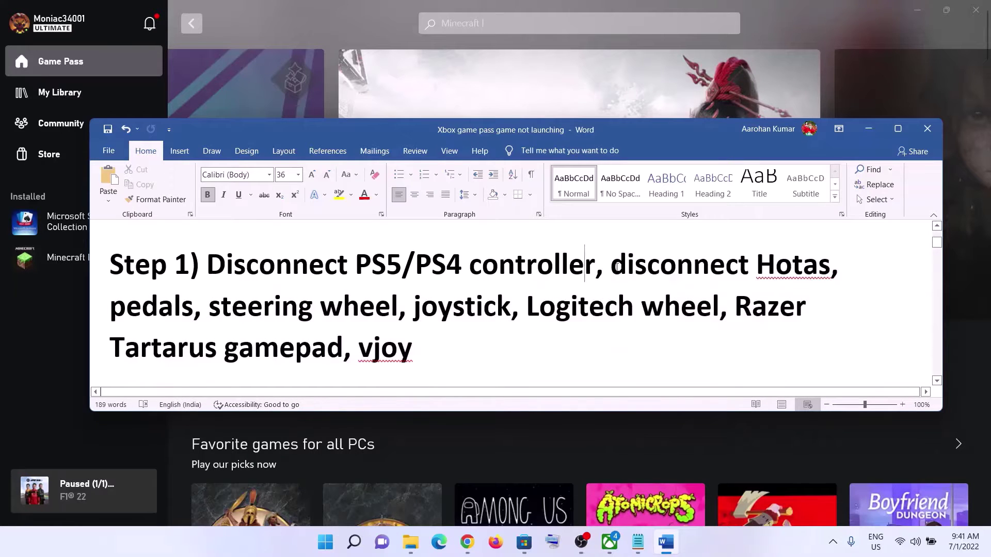
{"action": "left_click_drag", "start_coordinate": [610, 265], "coordinate": [413, 351]}
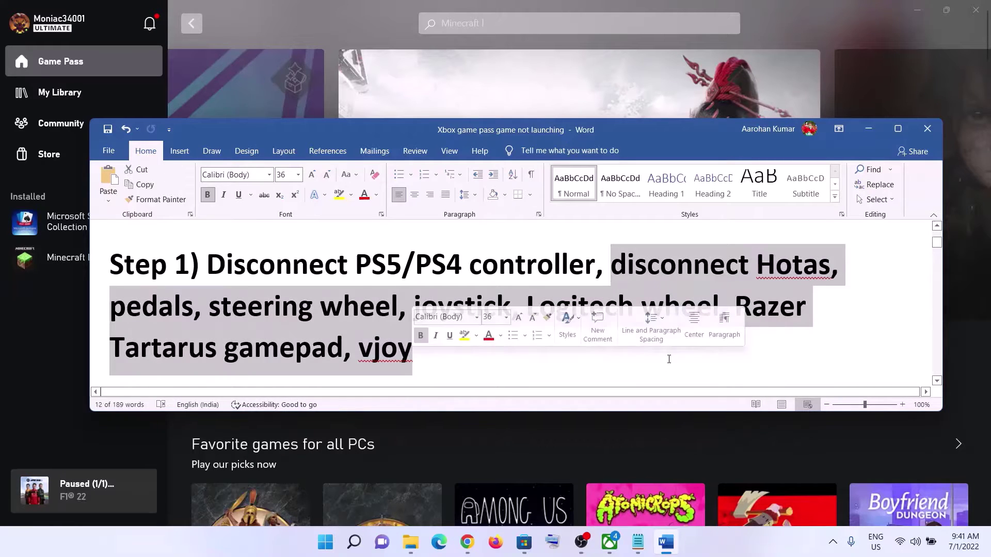
{"action": "left_click", "coordinate": [608, 267]}
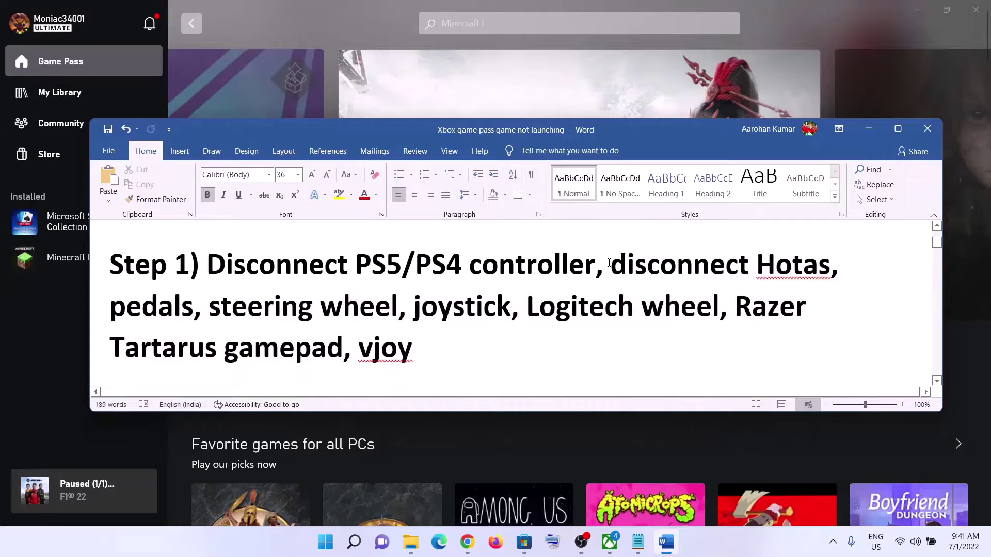
{"action": "left_click_drag", "start_coordinate": [609, 263], "coordinate": [209, 266]}
{"action": "left_click", "coordinate": [442, 357]}
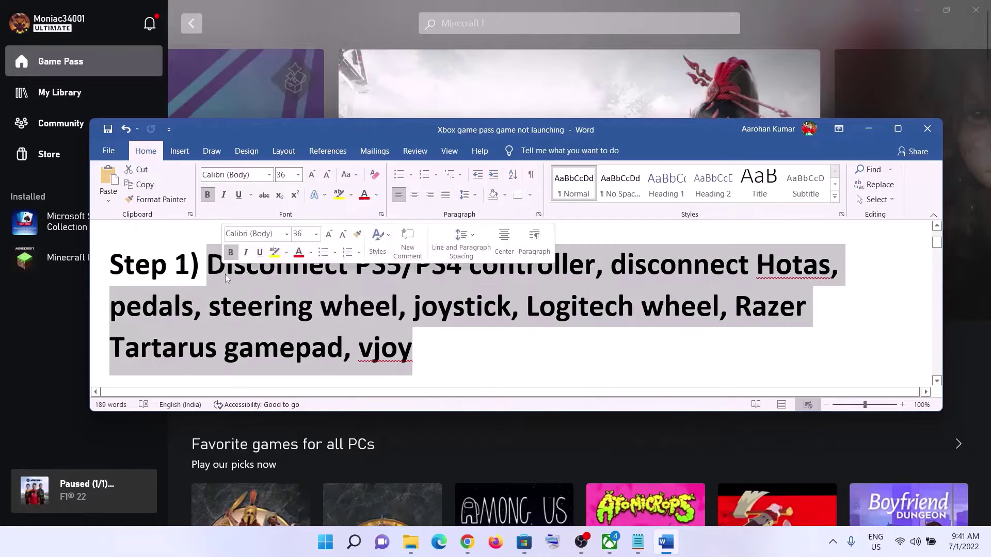
- Following Step 2 of the document, switch to the Xbox app and run Verify and Repair on Minecraft Launcher
{"action": "scroll", "coordinate": [359, 303], "scroll_direction": "down", "scroll_amount": 2}
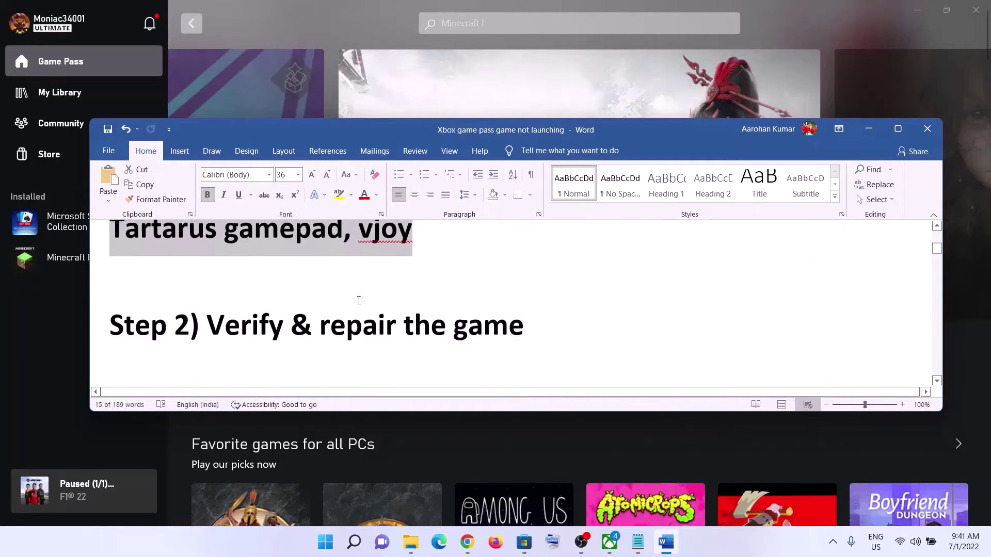
{"action": "left_click_drag", "start_coordinate": [224, 323], "coordinate": [523, 323]}
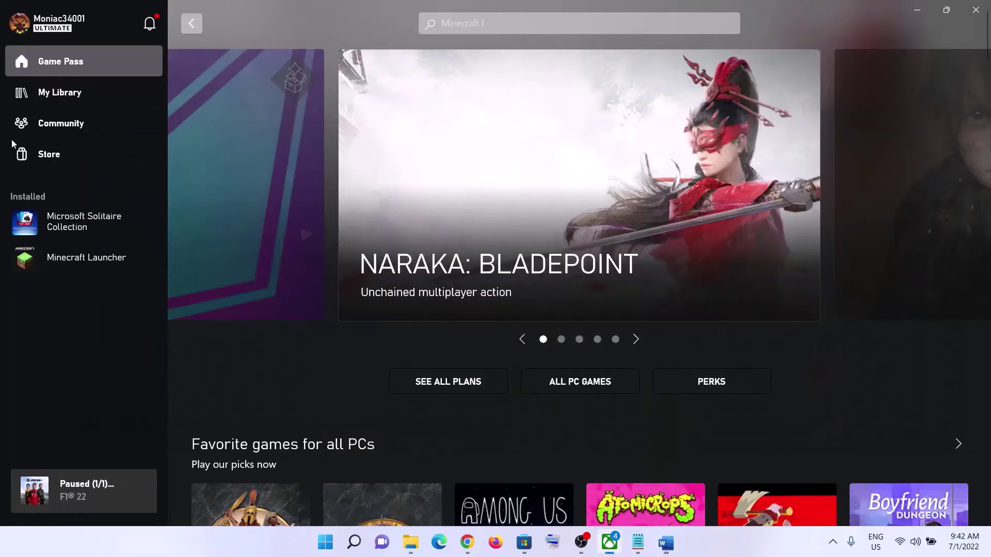
{"action": "left_click", "coordinate": [869, 129]}
{"action": "mouse_move", "coordinate": [87, 264]}
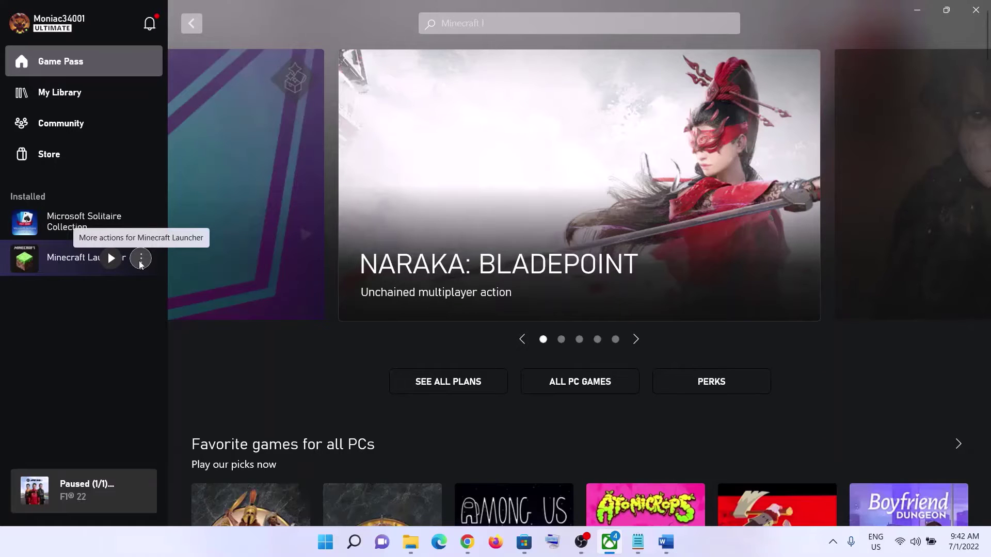
{"action": "right_click", "coordinate": [85, 259]}
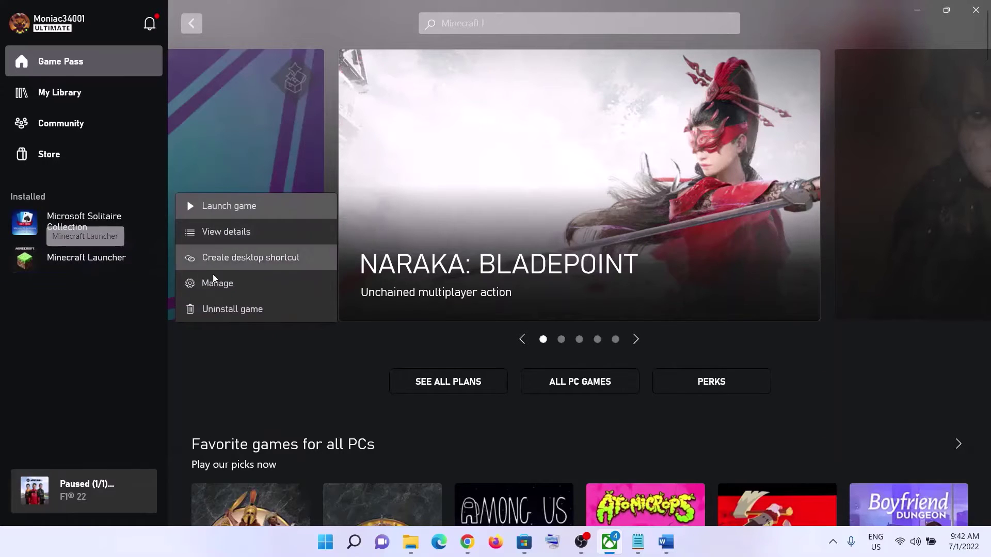
{"action": "left_click", "coordinate": [223, 286]}
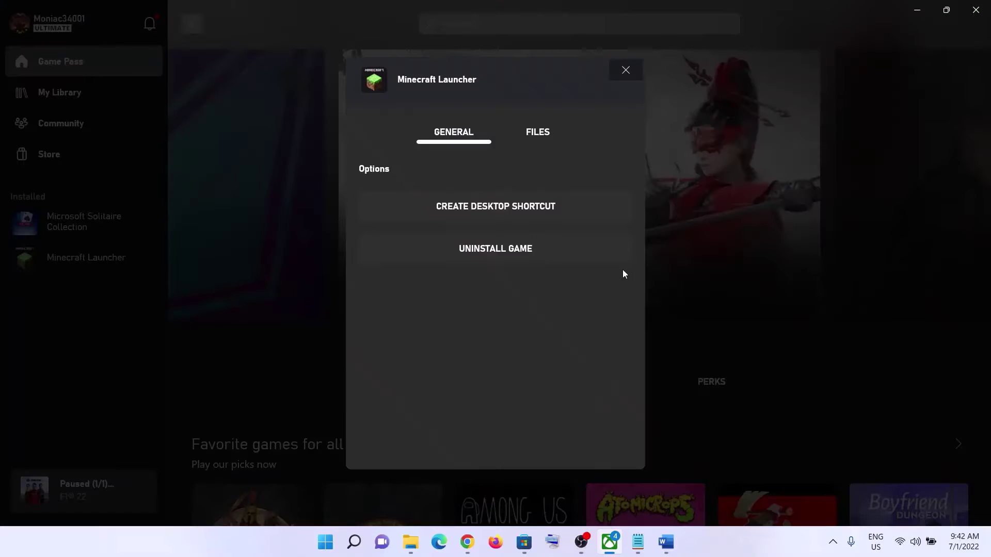
{"action": "left_click", "coordinate": [535, 143]}
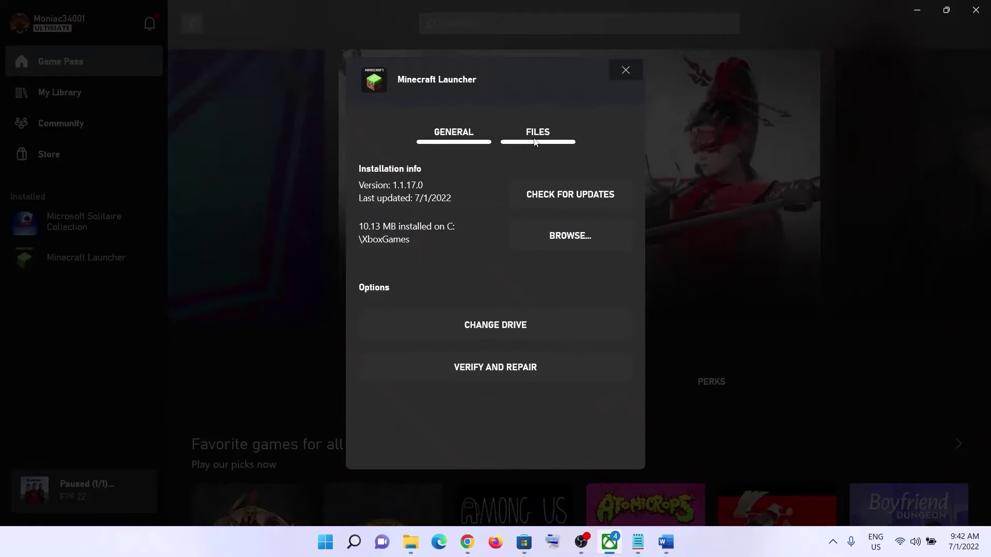
{"action": "left_click", "coordinate": [517, 372]}
{"action": "left_click", "coordinate": [458, 325]}
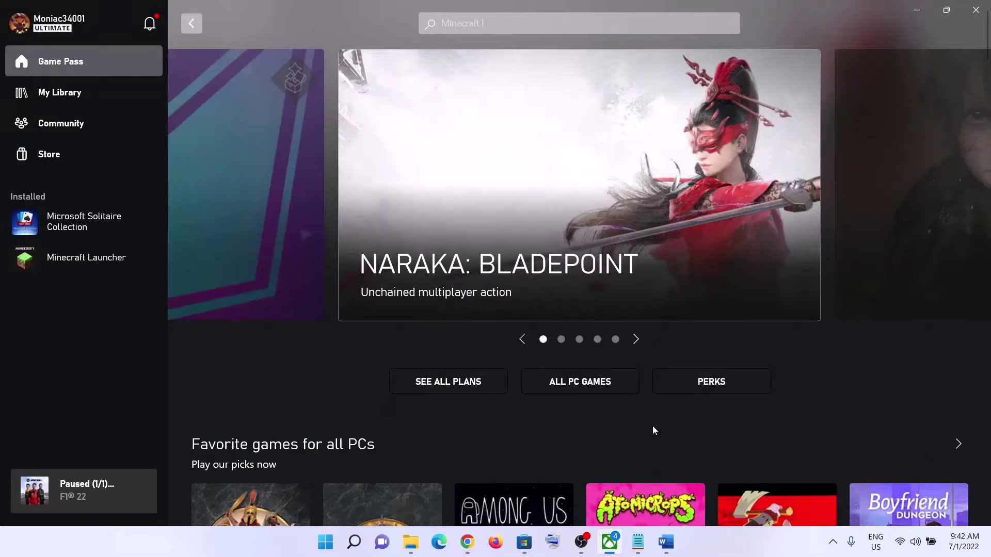
- Read Step 3 about restarting the PC in the Word document and check the Restart power option without restarting
{"action": "left_click", "coordinate": [666, 542]}
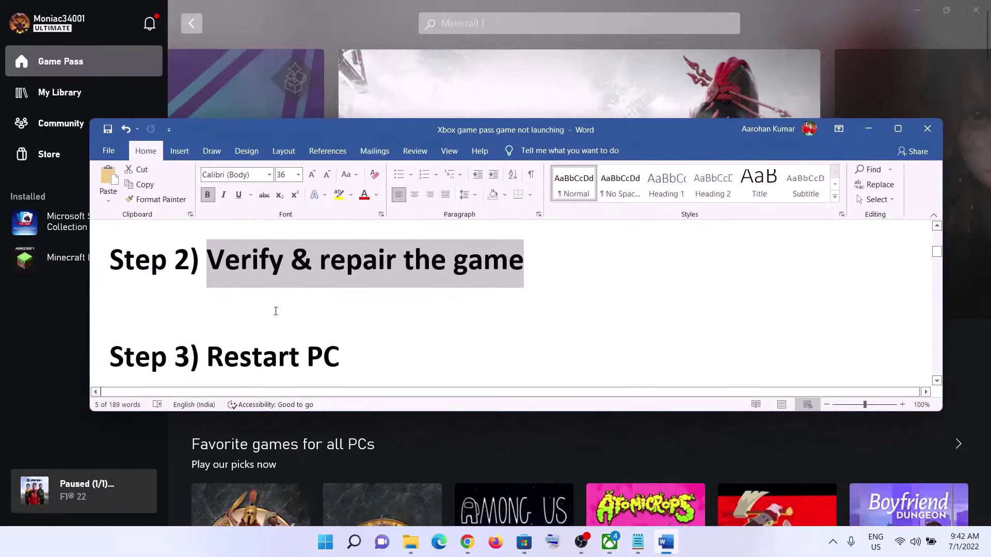
{"action": "scroll", "coordinate": [275, 311], "scroll_direction": "down", "scroll_amount": 1}
{"action": "left_click_drag", "start_coordinate": [285, 324], "coordinate": [356, 325]}
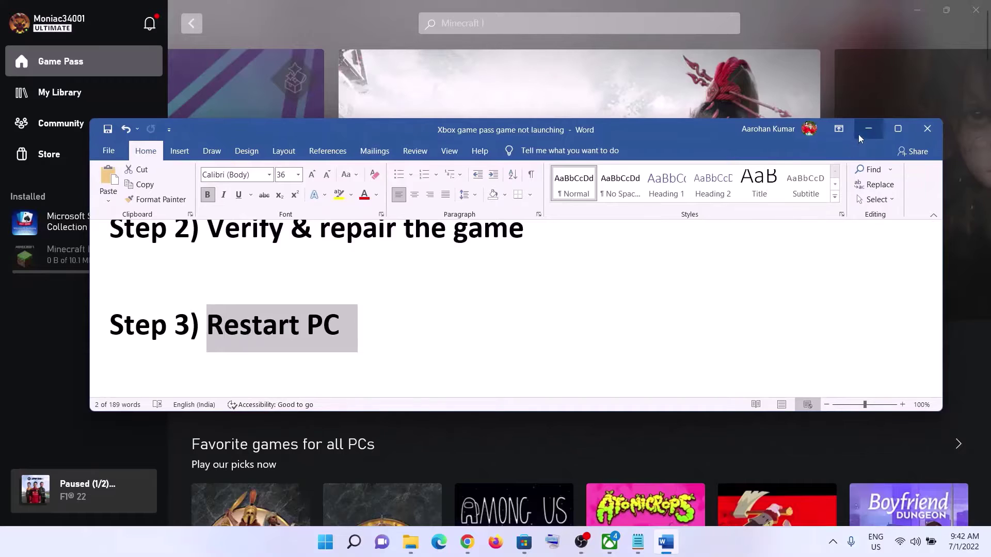
{"action": "left_click", "coordinate": [869, 130]}
{"action": "left_click", "coordinate": [326, 542]}
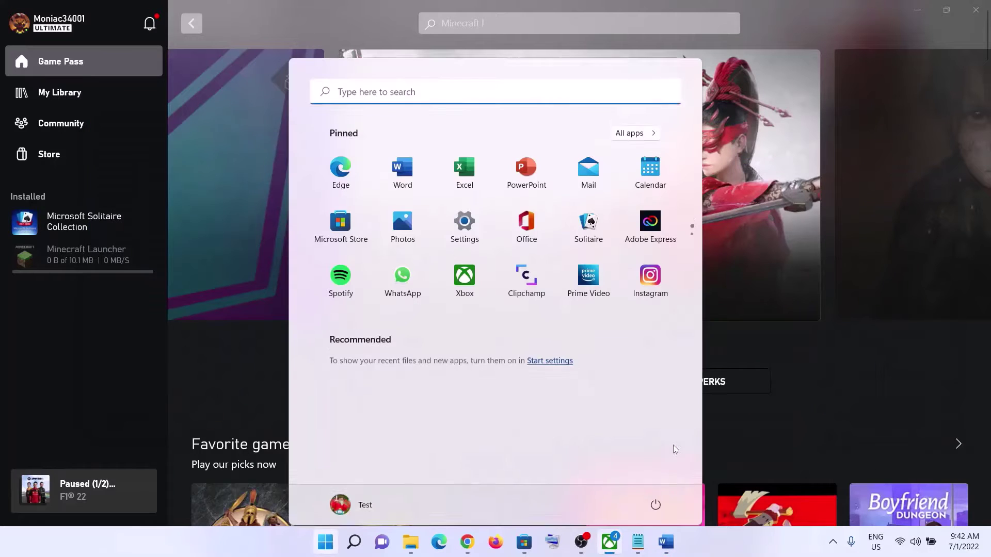
{"action": "left_click", "coordinate": [656, 498]}
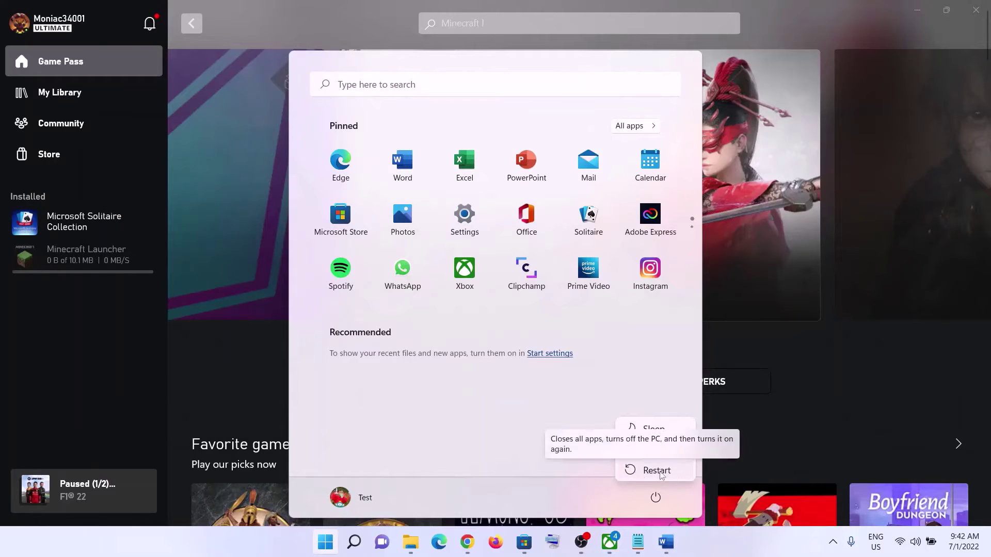
{"action": "key", "text": "Escape"}
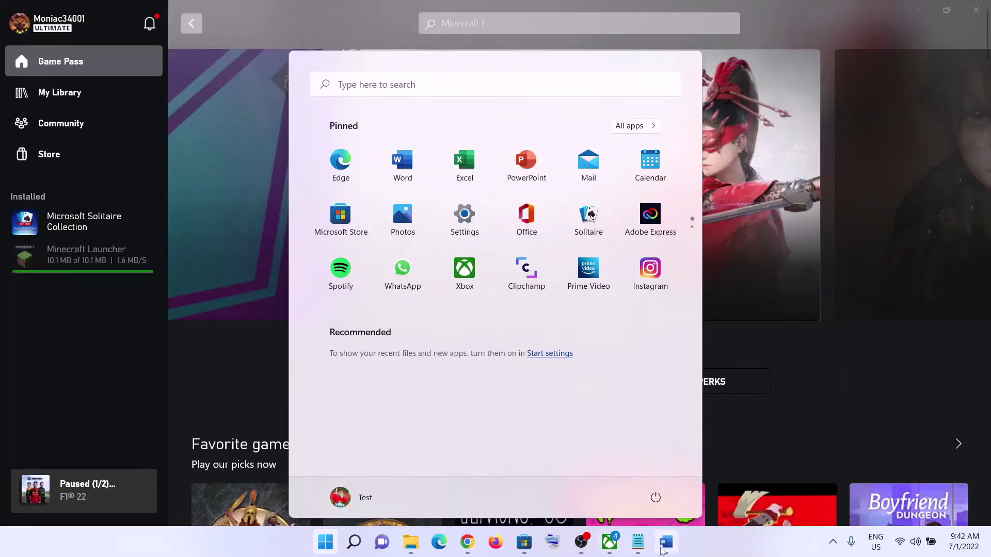
- Return to the Word document and read Step 4 about creating a desktop shortcut and launching the game as administrator
{"action": "left_click", "coordinate": [666, 542]}
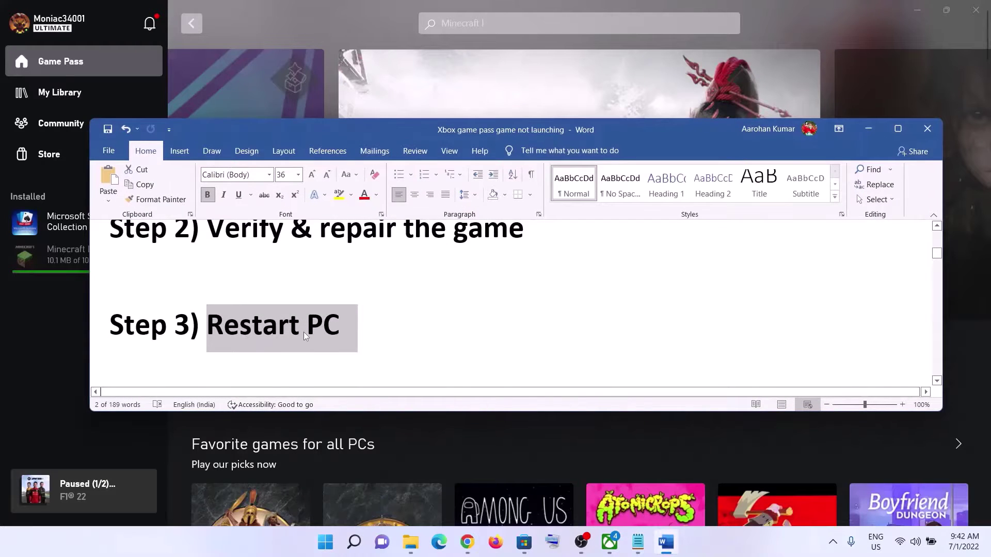
{"action": "scroll", "coordinate": [369, 326], "scroll_direction": "down", "scroll_amount": 3}
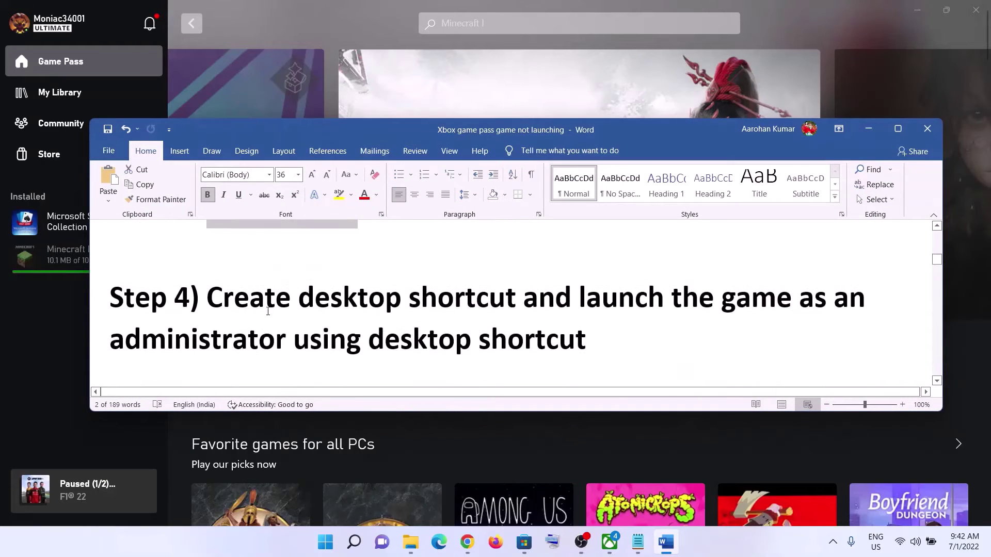
{"action": "left_click_drag", "start_coordinate": [210, 304], "coordinate": [523, 308]}
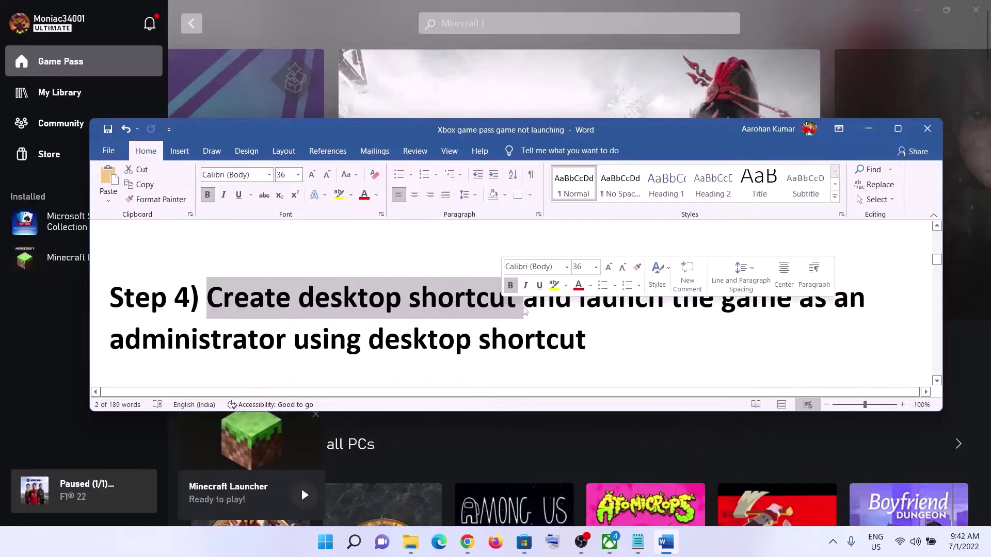
{"action": "mouse_move", "coordinate": [589, 311]}
{"action": "left_mouse_down"}
{"action": "mouse_move", "coordinate": [474, 343]}
{"action": "mouse_move", "coordinate": [598, 309]}
{"action": "mouse_move", "coordinate": [599, 325]}
{"action": "left_mouse_up"}
{"action": "left_click", "coordinate": [868, 129]}
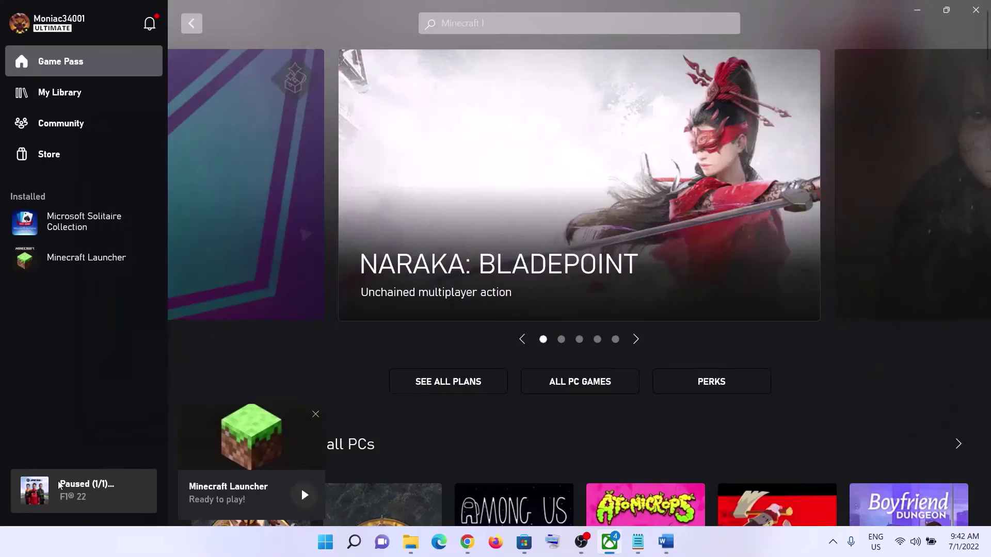
{"action": "right_click", "coordinate": [63, 266]}
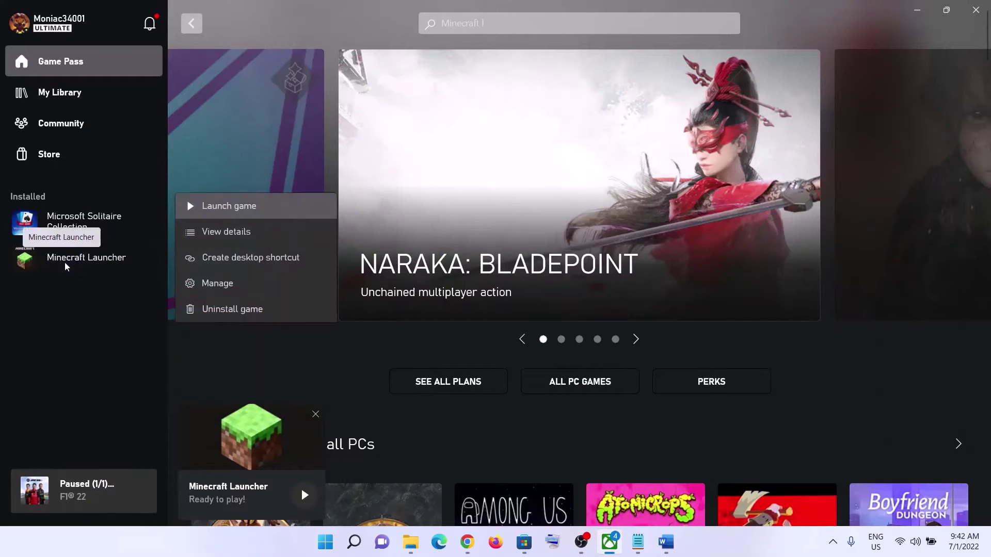
{"action": "left_click", "coordinate": [193, 249]}
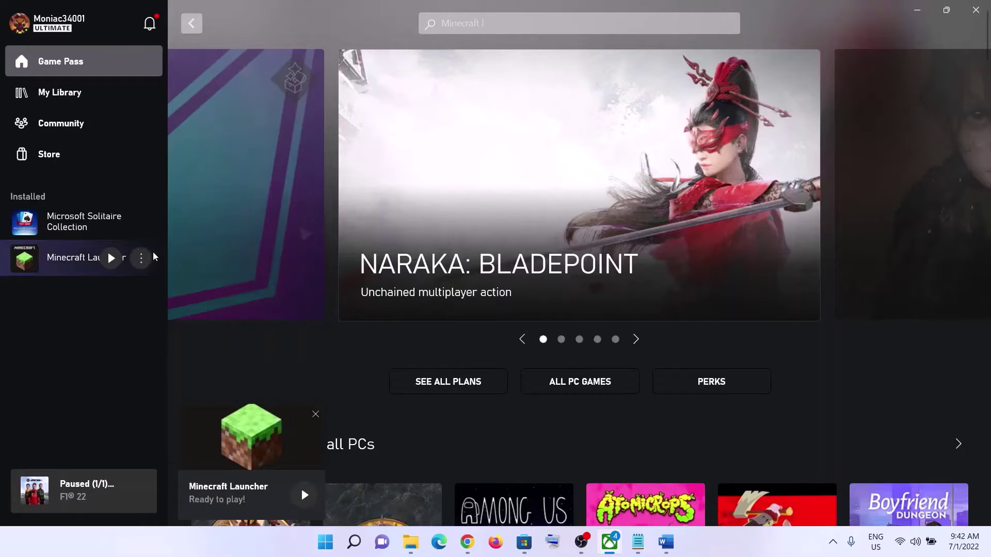
{"action": "left_click", "coordinate": [141, 258]}
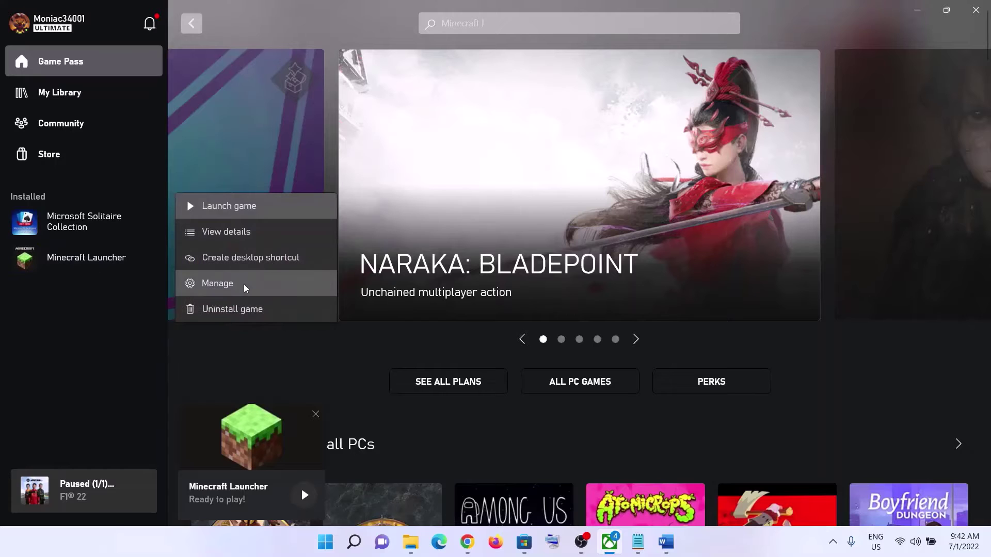
{"action": "left_click", "coordinate": [105, 317]}
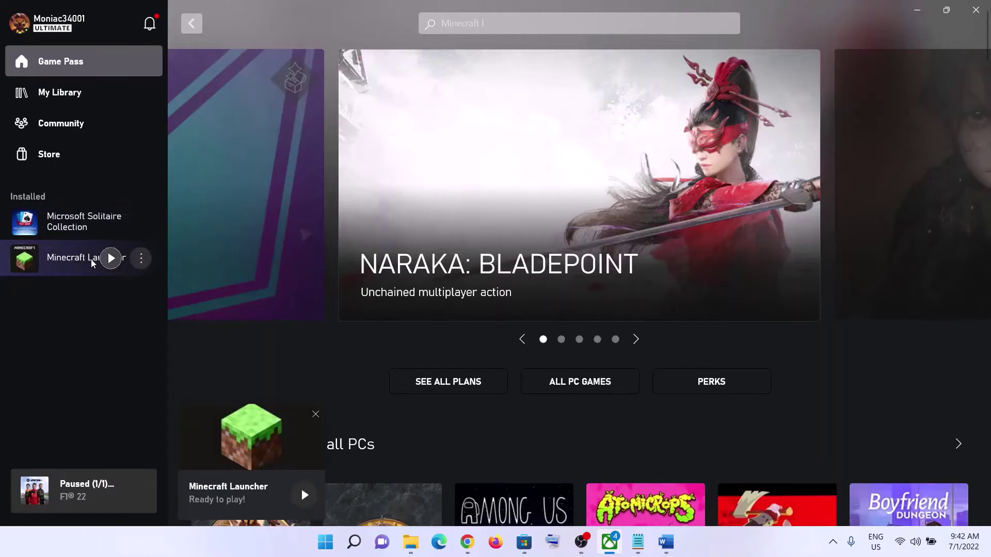
{"action": "left_click", "coordinate": [141, 258]}
{"action": "left_click", "coordinate": [91, 266]}
- Create a desktop shortcut for Minecraft Launcher from its Manage options in the Xbox app
{"action": "right_click", "coordinate": [79, 261]}
{"action": "left_click", "coordinate": [230, 287]}
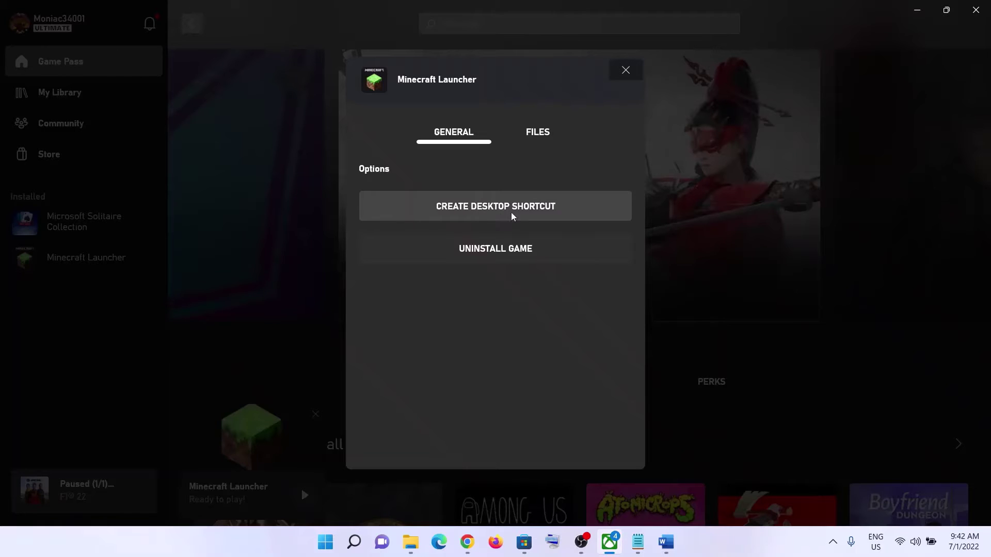
{"action": "left_click", "coordinate": [497, 216]}
- Show the desktop and locate the Run as administrator option for the Minecraft Launcher shortcut
{"action": "key", "text": "super+d"}
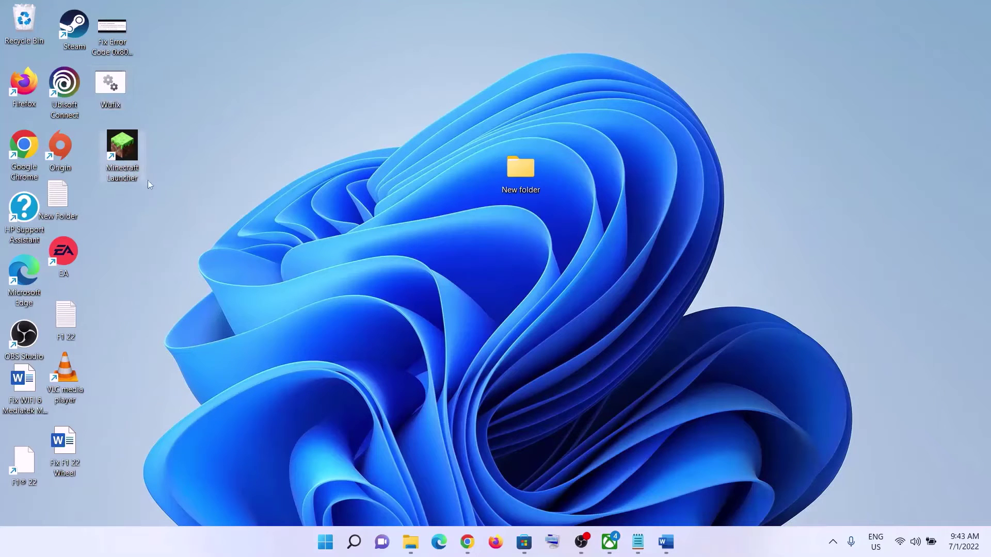
{"action": "right_click", "coordinate": [129, 158]}
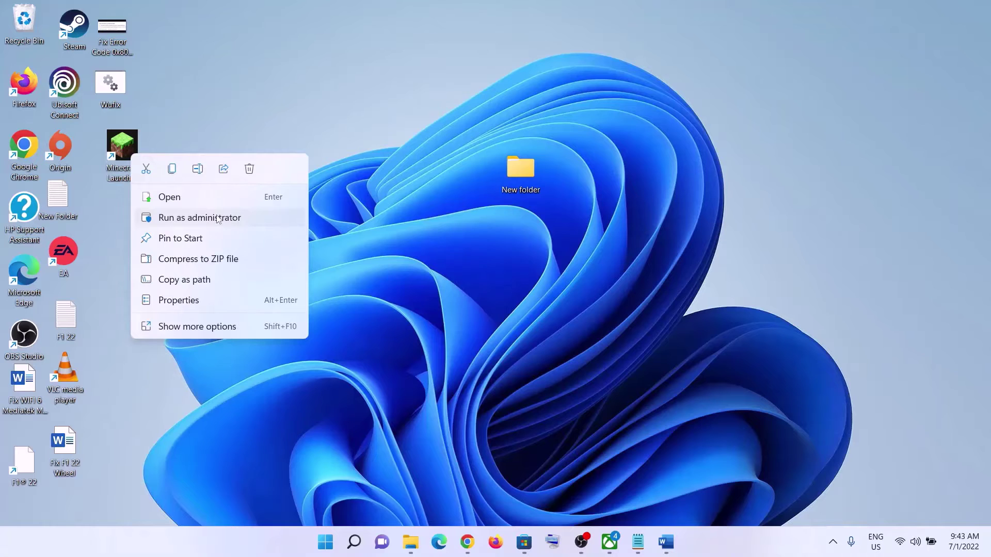
{"action": "left_click", "coordinate": [184, 118]}
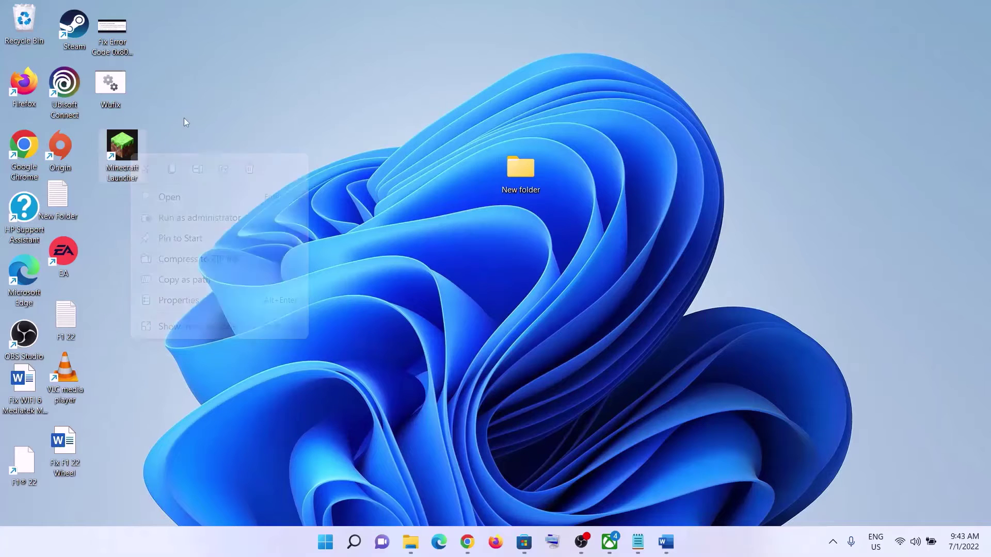
{"action": "right_click", "coordinate": [129, 153]}
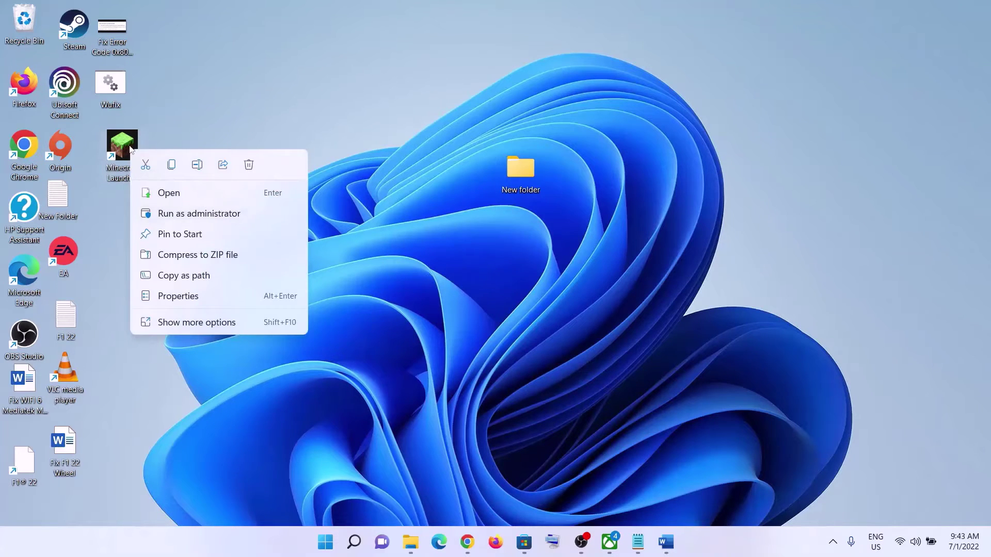
{"action": "right_click", "coordinate": [131, 149]}
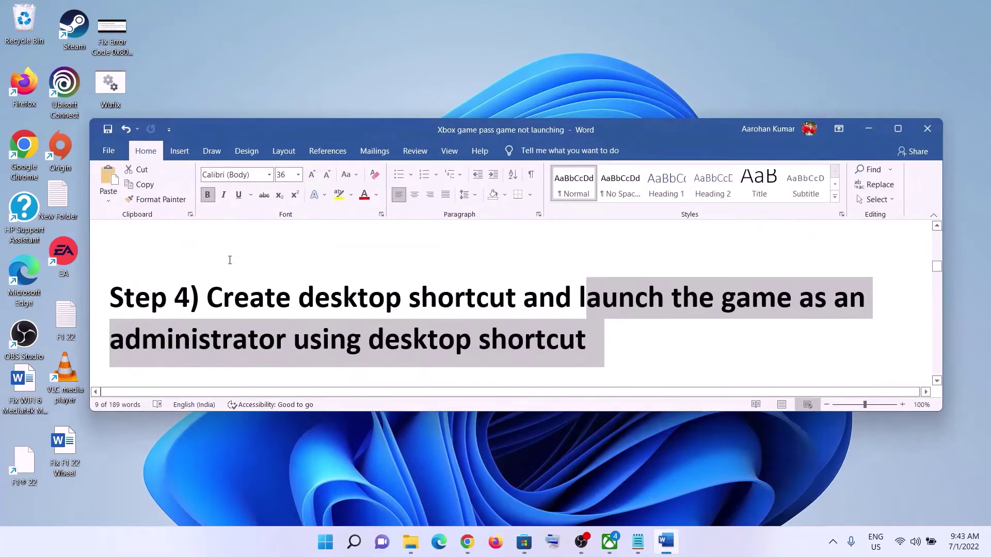
- Read Step 5 about repairing or resetting the game in the document and open Apps & features in Windows Settings
{"action": "scroll", "coordinate": [230, 260], "scroll_direction": "down", "scroll_amount": 3}
{"action": "left_click_drag", "start_coordinate": [208, 312], "coordinate": [577, 311]}
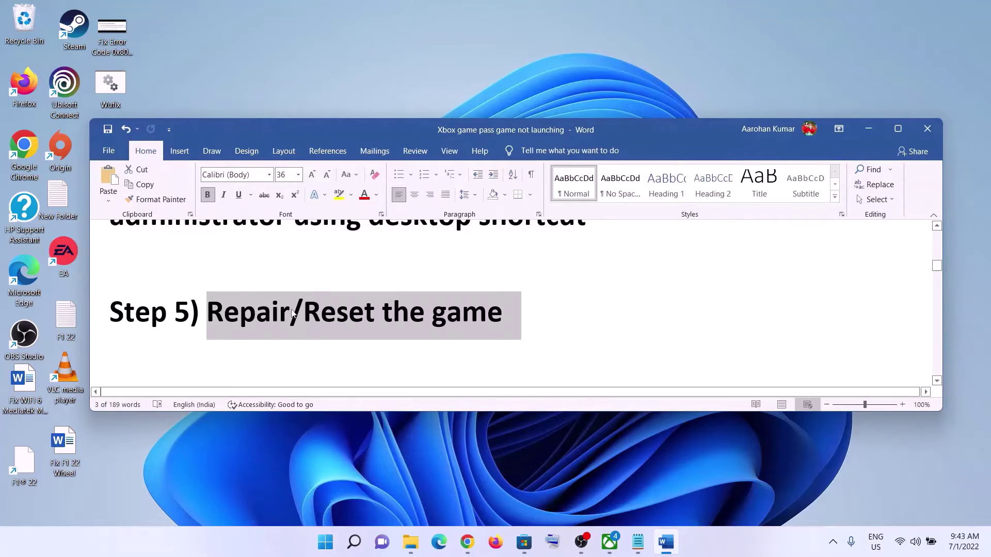
{"action": "left_click", "coordinate": [327, 548]}
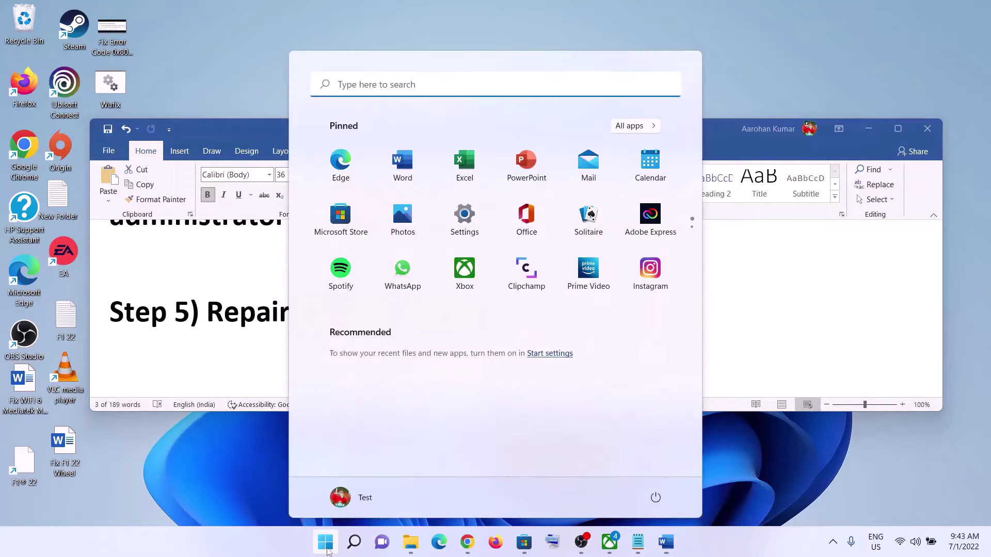
{"action": "left_click", "coordinate": [465, 213]}
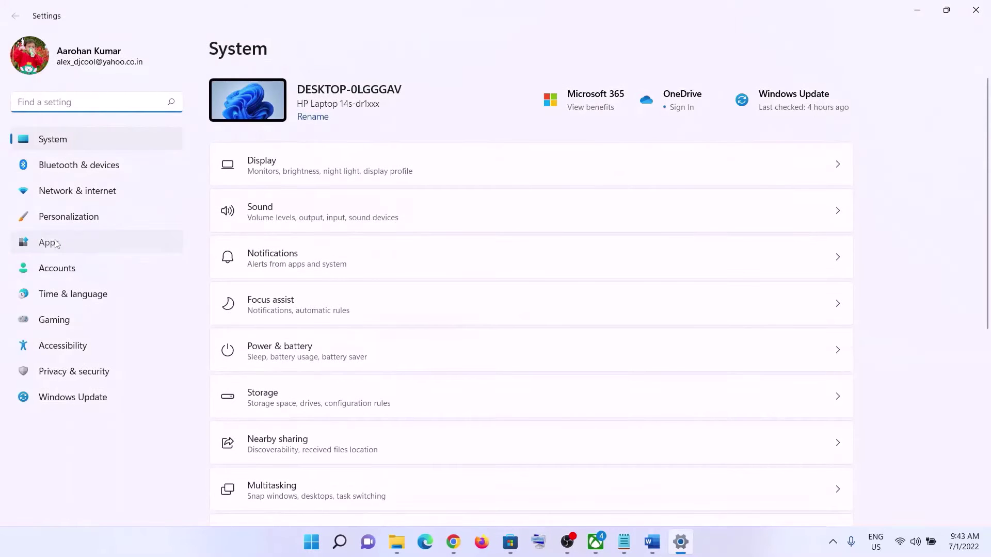
{"action": "left_click", "coordinate": [57, 244]}
{"action": "left_click", "coordinate": [302, 100]}
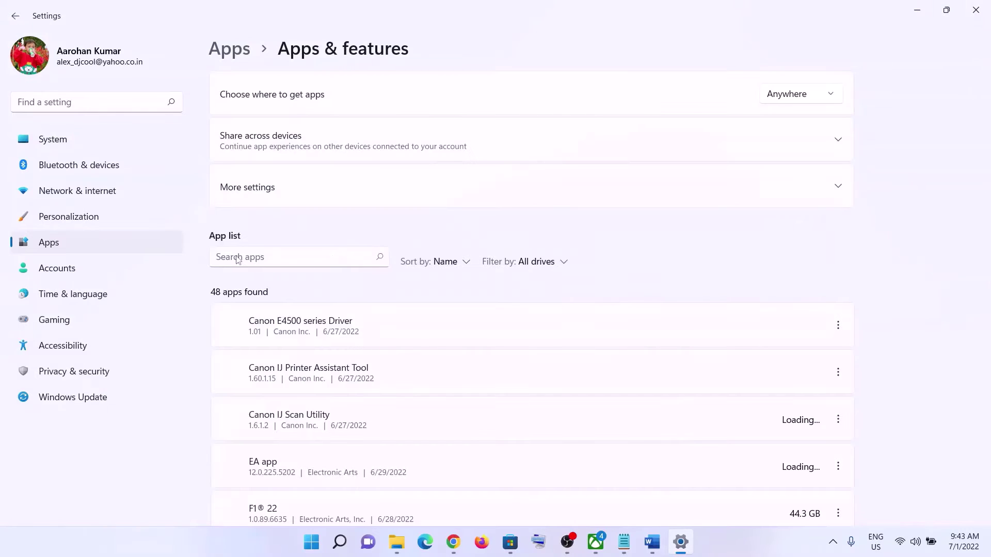
- Search the app list for "minecraft" and open the advanced options of Minecraft Launcher
{"action": "scroll", "coordinate": [394, 401], "scroll_direction": "down", "scroll_amount": 12}
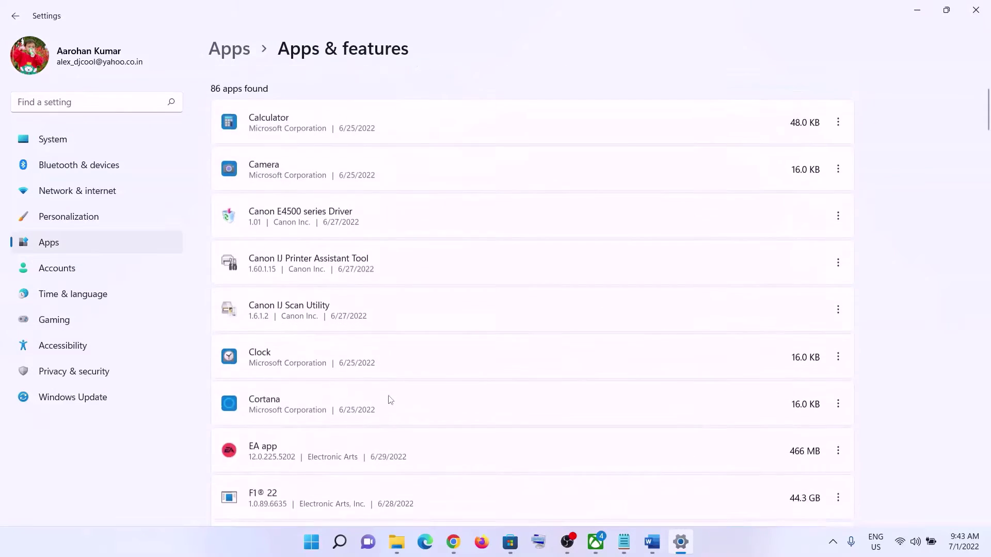
{"action": "scroll", "coordinate": [377, 288], "scroll_direction": "down", "scroll_amount": 10}
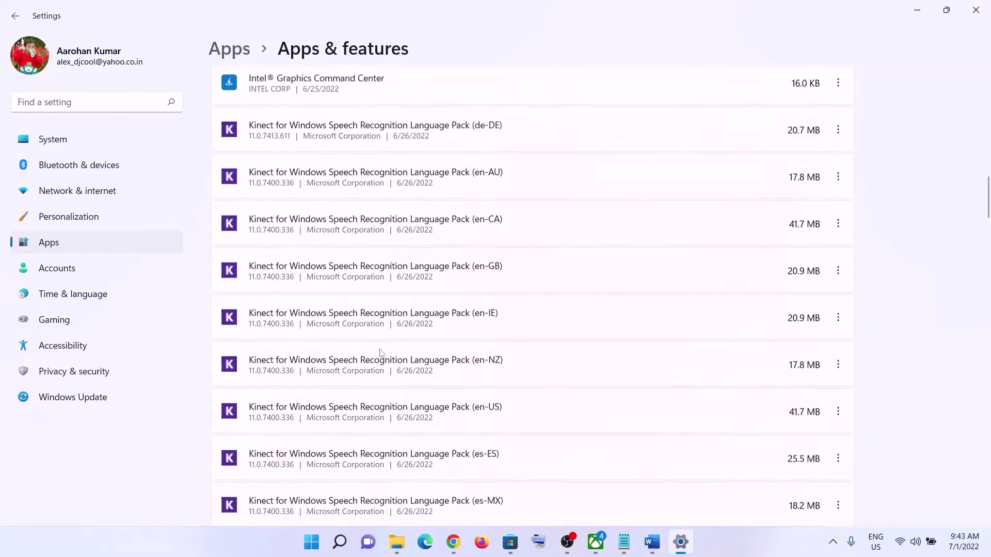
{"action": "scroll", "coordinate": [369, 361], "scroll_direction": "up", "scroll_amount": 20}
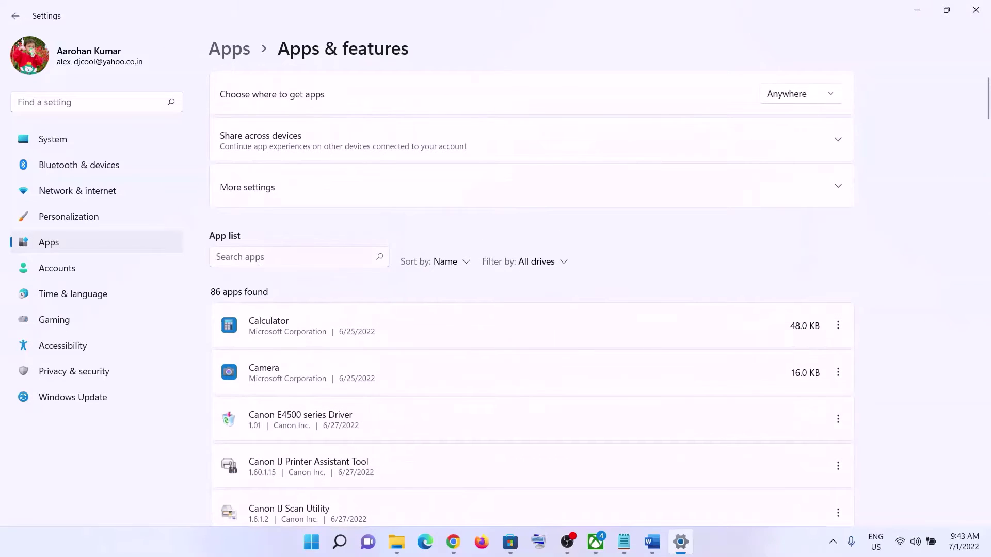
{"action": "left_click", "coordinate": [260, 261]}
{"action": "type", "text": "minecraft"}
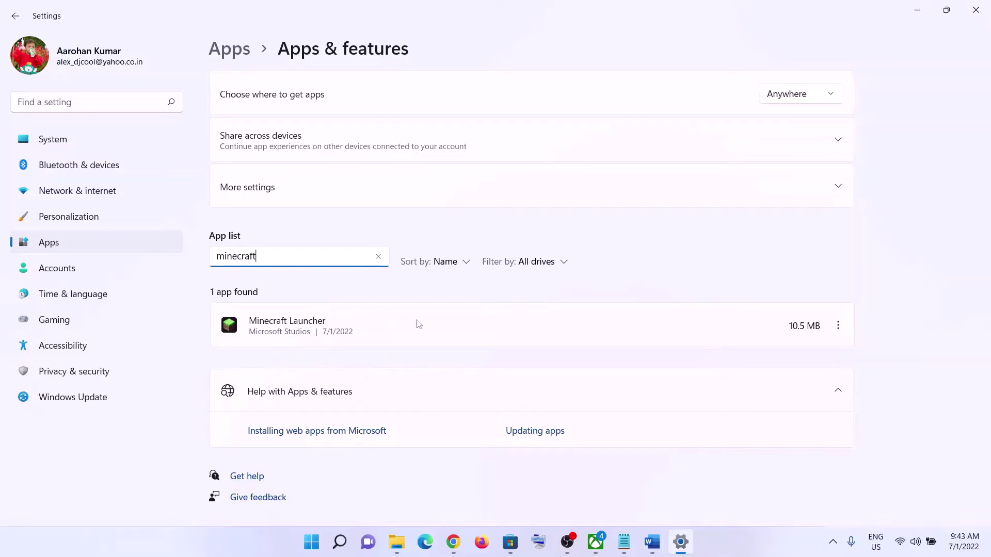
{"action": "left_click", "coordinate": [318, 331]}
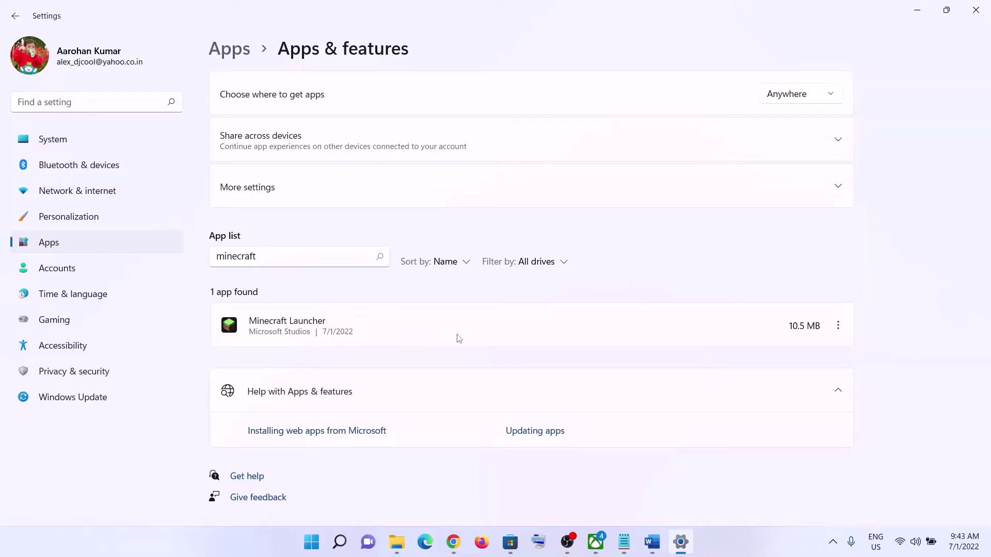
{"action": "left_click", "coordinate": [842, 330]}
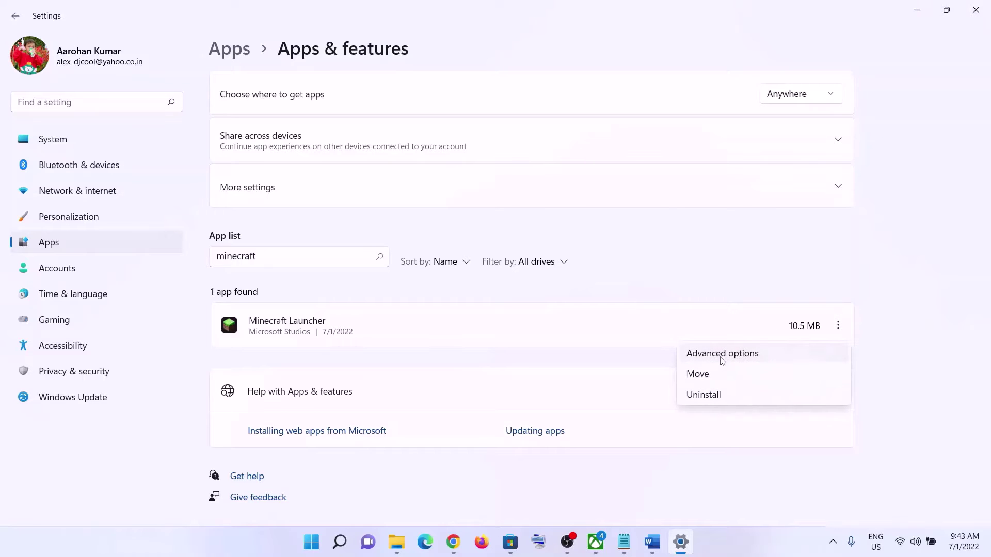
{"action": "left_click", "coordinate": [722, 354]}
- Repair Minecraft Launcher, and reset it as well, confirming the deletion of its app data
{"action": "scroll", "coordinate": [429, 314], "scroll_direction": "down", "scroll_amount": 8}
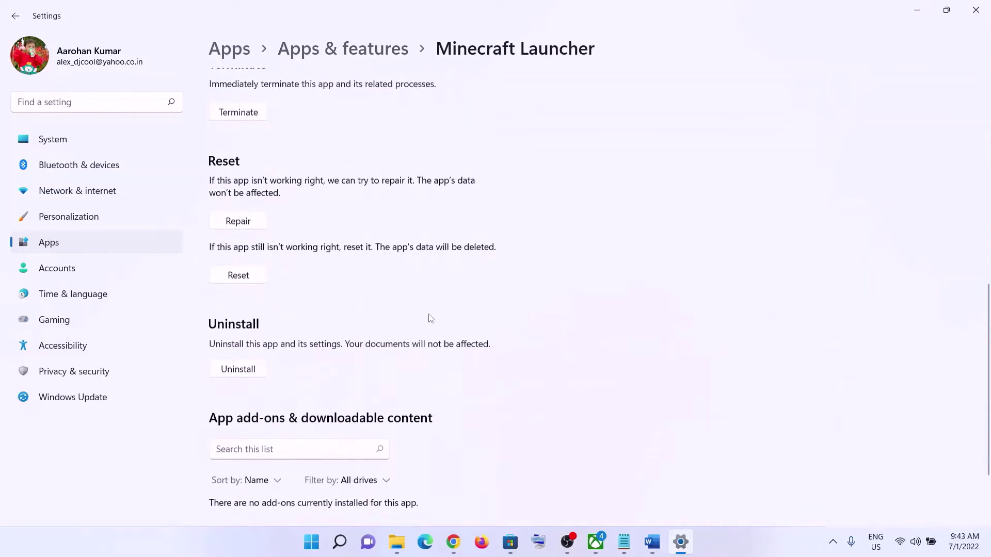
{"action": "left_click", "coordinate": [250, 222]}
{"action": "left_click", "coordinate": [238, 277]}
{"action": "left_click", "coordinate": [291, 241]}
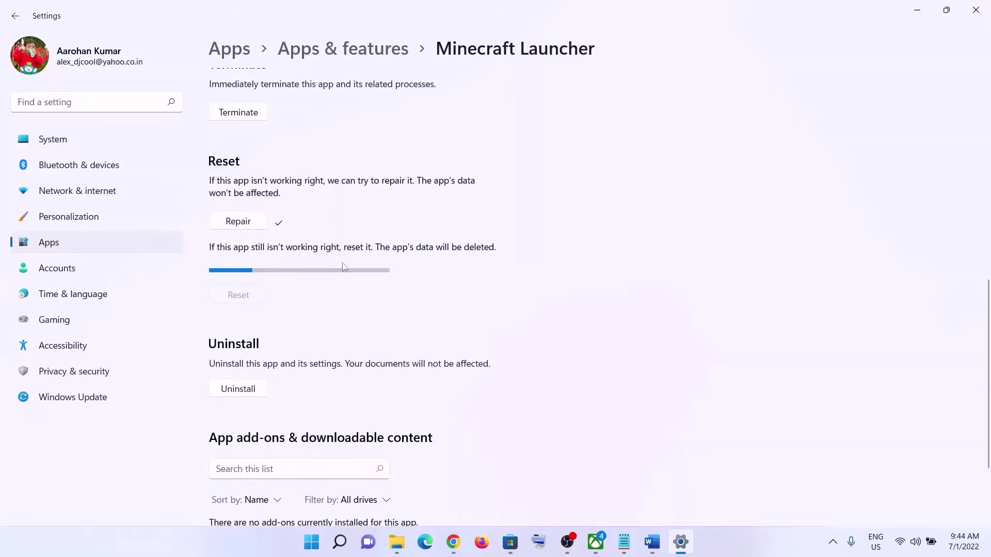
- Read Step 6 of the Word document with the Microsoft Store local cache path, and switch to File Explorer
{"action": "left_click", "coordinate": [652, 542]}
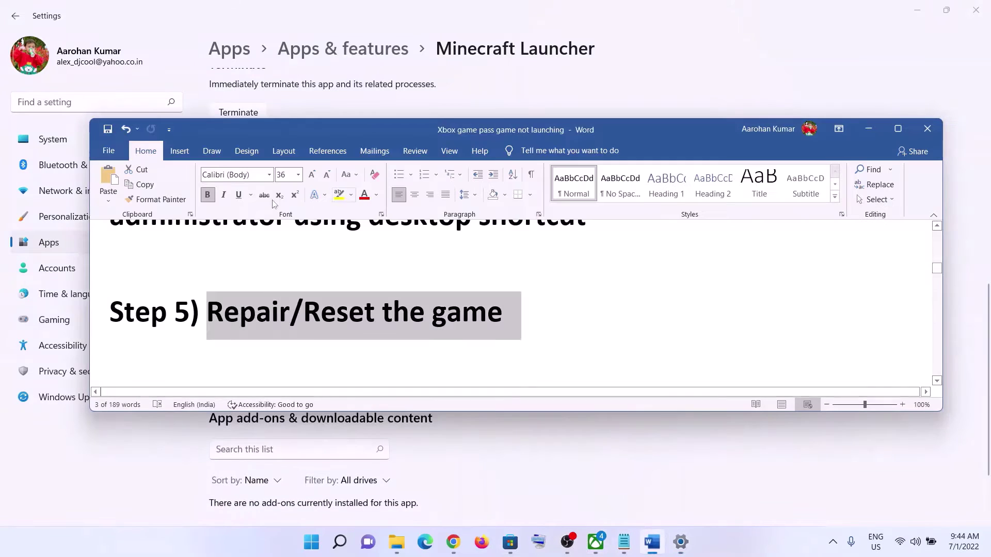
{"action": "scroll", "coordinate": [272, 294], "scroll_direction": "down", "scroll_amount": 4}
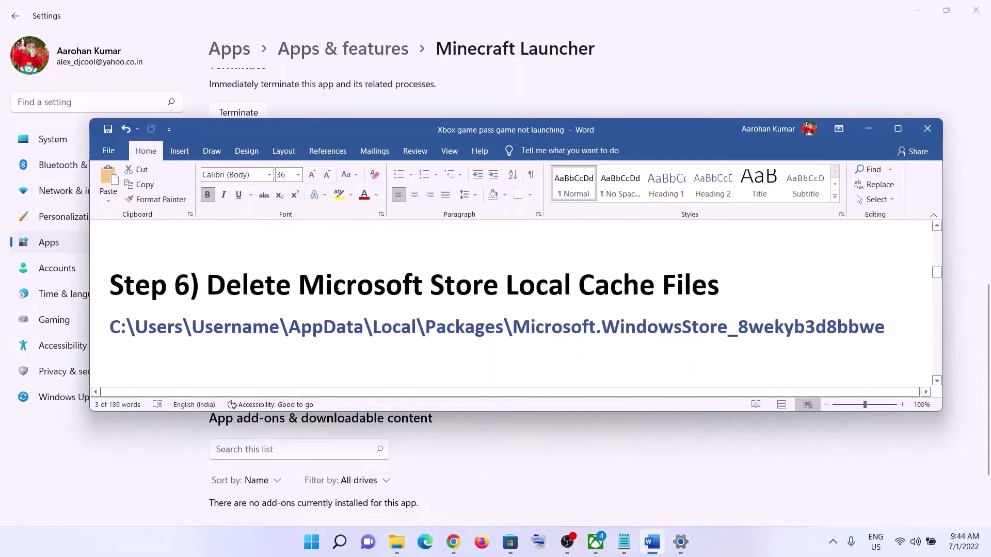
{"action": "left_click_drag", "start_coordinate": [208, 285], "coordinate": [733, 267]}
{"action": "left_click_drag", "start_coordinate": [891, 325], "coordinate": [109, 326]}
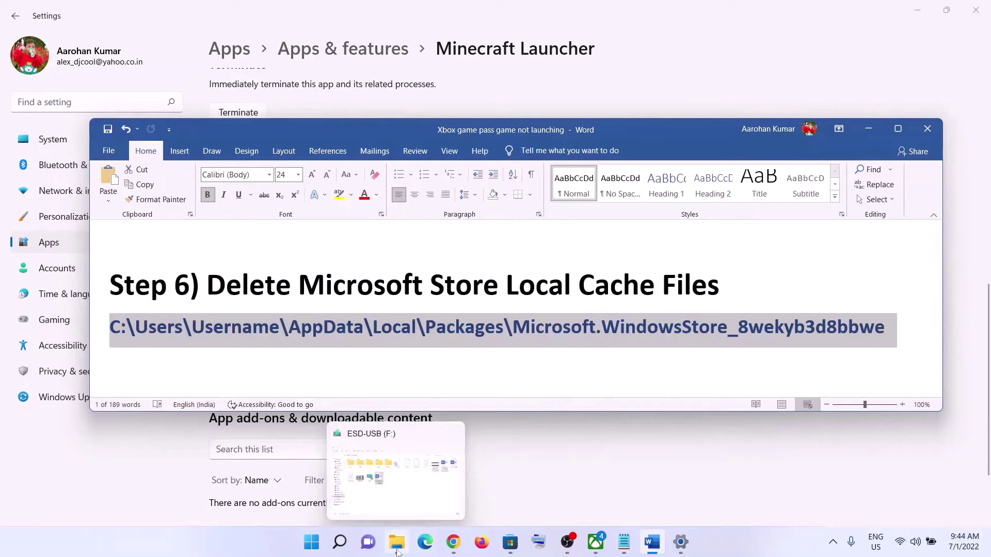
{"action": "left_click", "coordinate": [397, 553]}
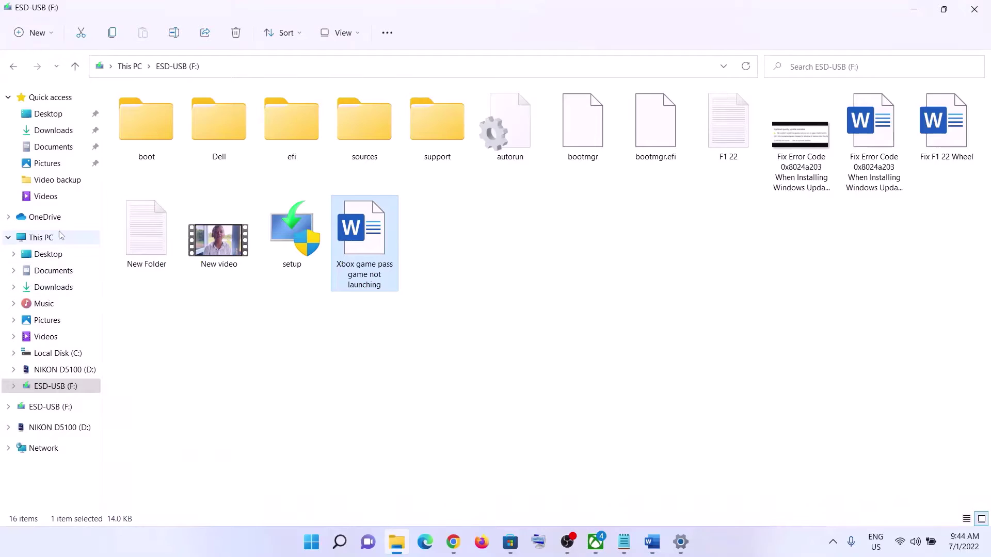
- Open the Test user's folder under Users on Local Disk (C:)
{"action": "left_click", "coordinate": [60, 238]}
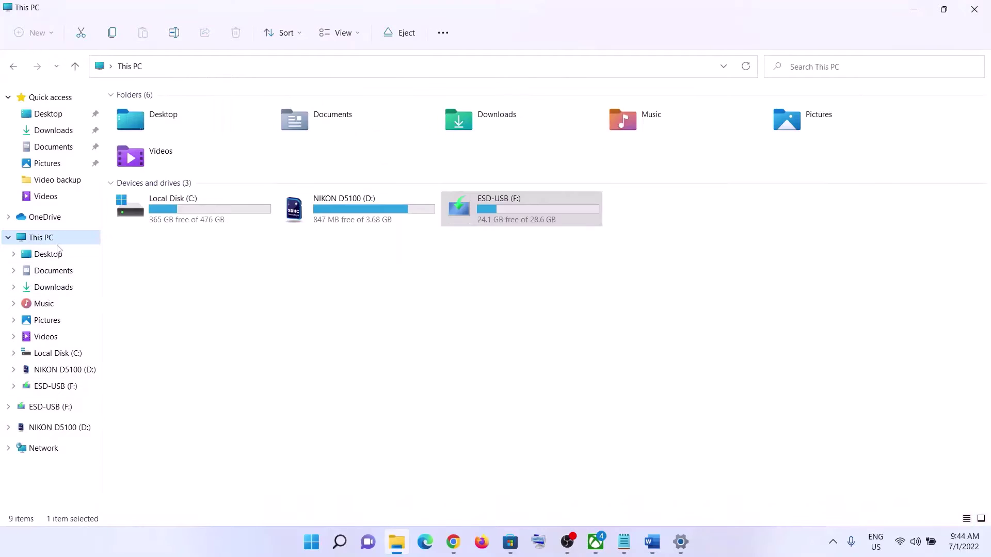
{"action": "double_click", "coordinate": [181, 213]}
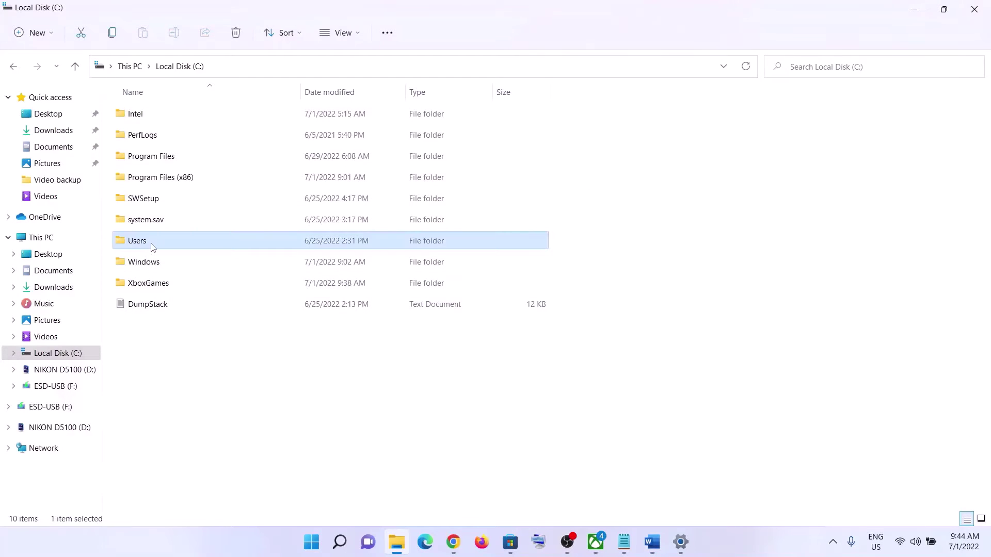
{"action": "double_click", "coordinate": [152, 245]}
{"action": "double_click", "coordinate": [143, 137]}
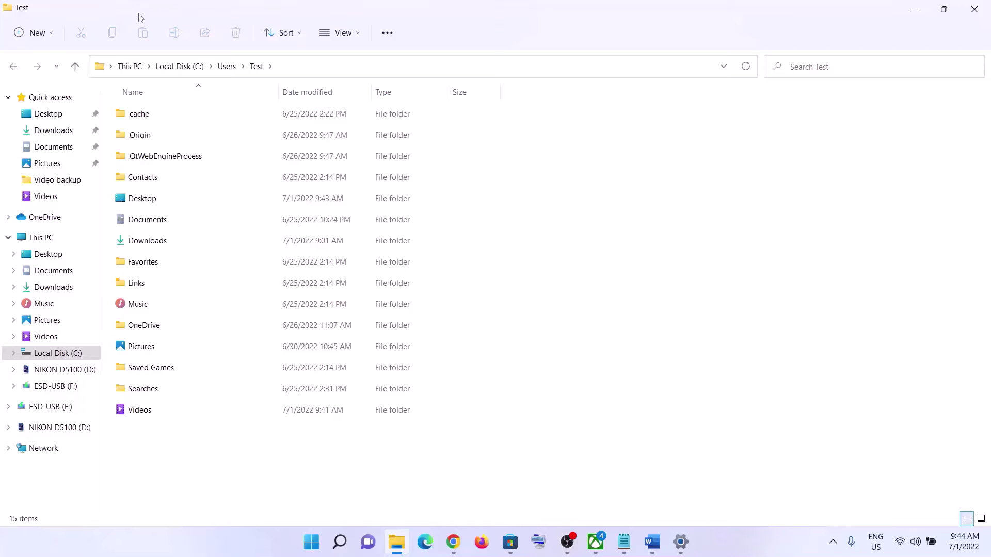
- Turn on the display of hidden items in the Test user folder
{"action": "left_click", "coordinate": [361, 36]}
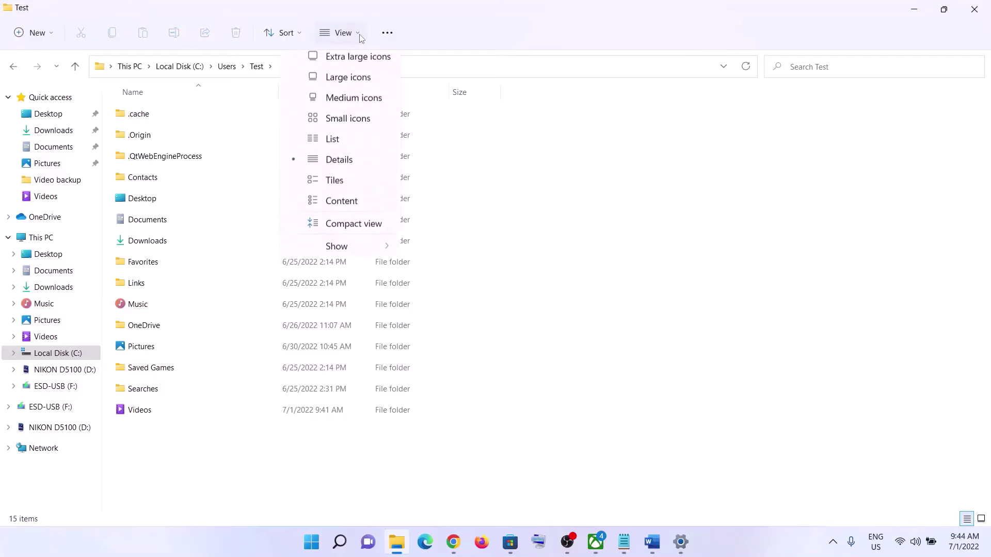
{"action": "mouse_move", "coordinate": [345, 257]}
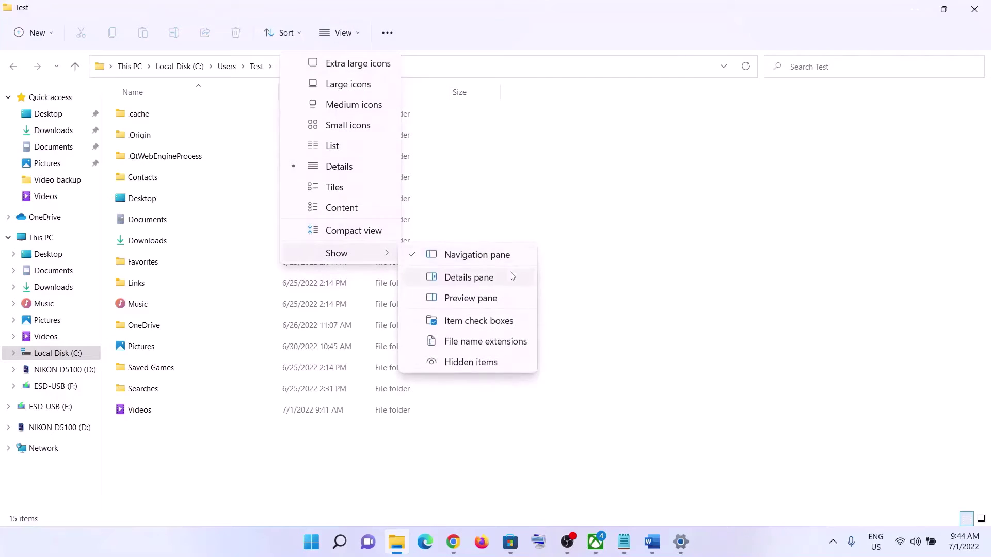
{"action": "left_click", "coordinate": [453, 364]}
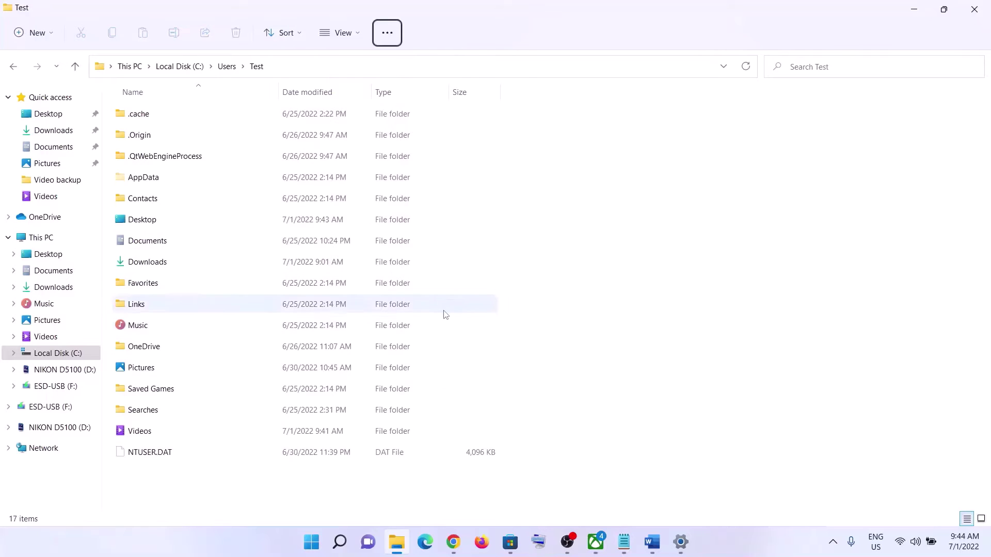
- Open the Packages folder inside AppData\Local of the Test user folder
{"action": "left_click", "coordinate": [144, 179]}
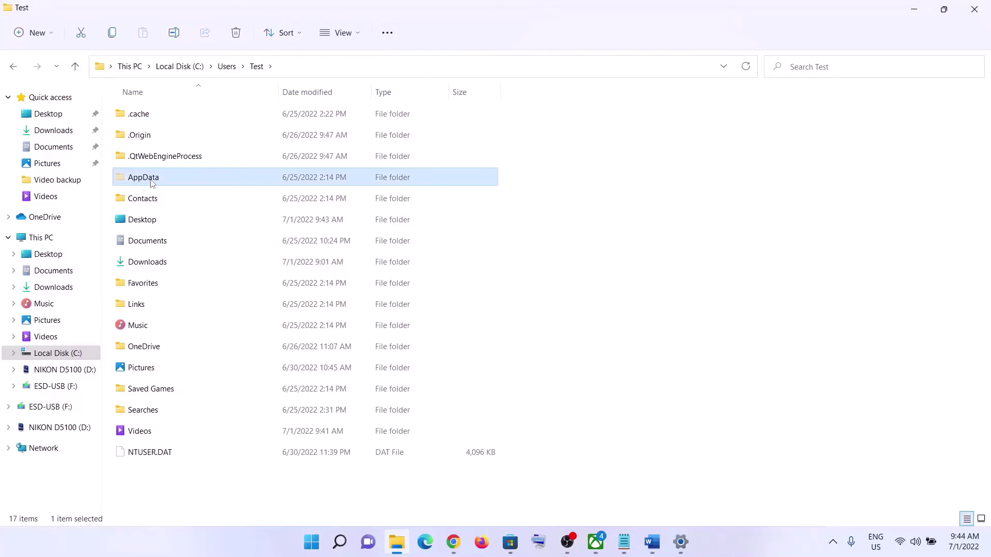
{"action": "double_click", "coordinate": [151, 181]}
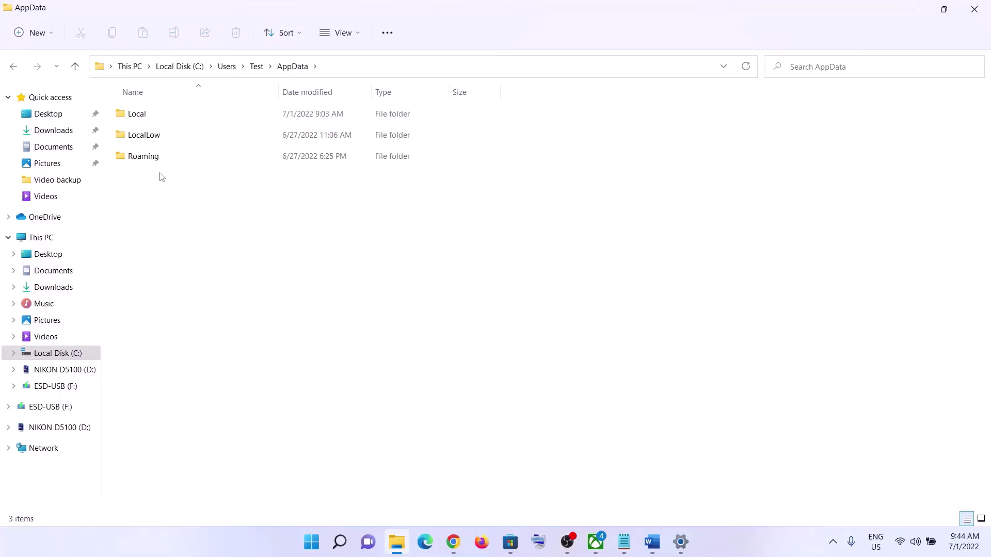
{"action": "key", "text": "alt+Tab"}
{"action": "key", "text": "alt+Tab"}
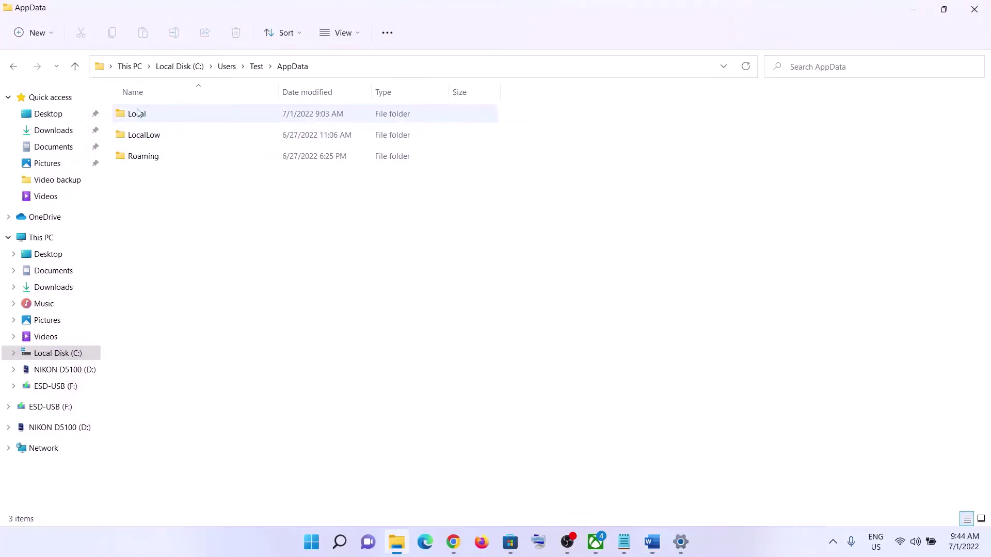
{"action": "double_click", "coordinate": [137, 113]}
{"action": "left_click", "coordinate": [176, 196]}
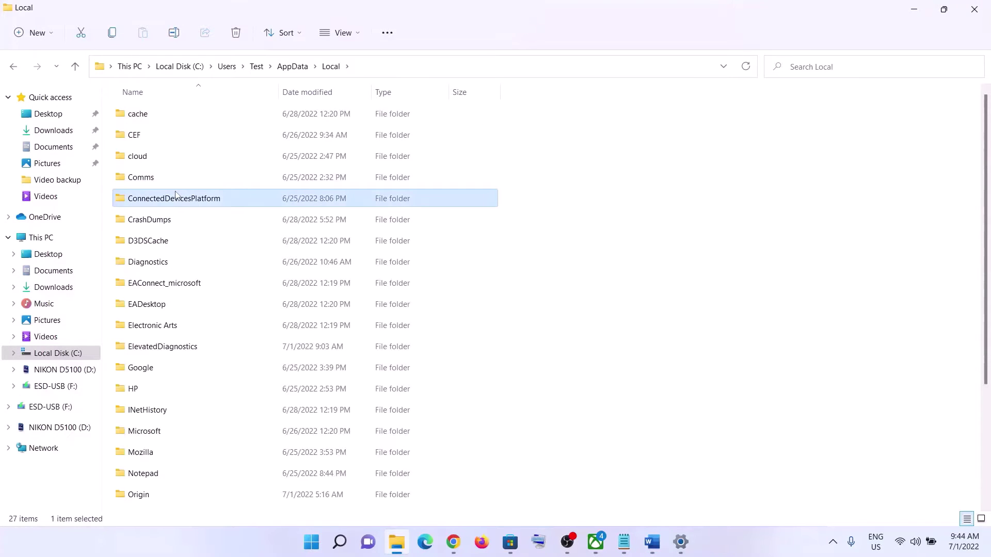
{"action": "key", "text": "p"}
{"action": "double_click", "coordinate": [177, 356]}
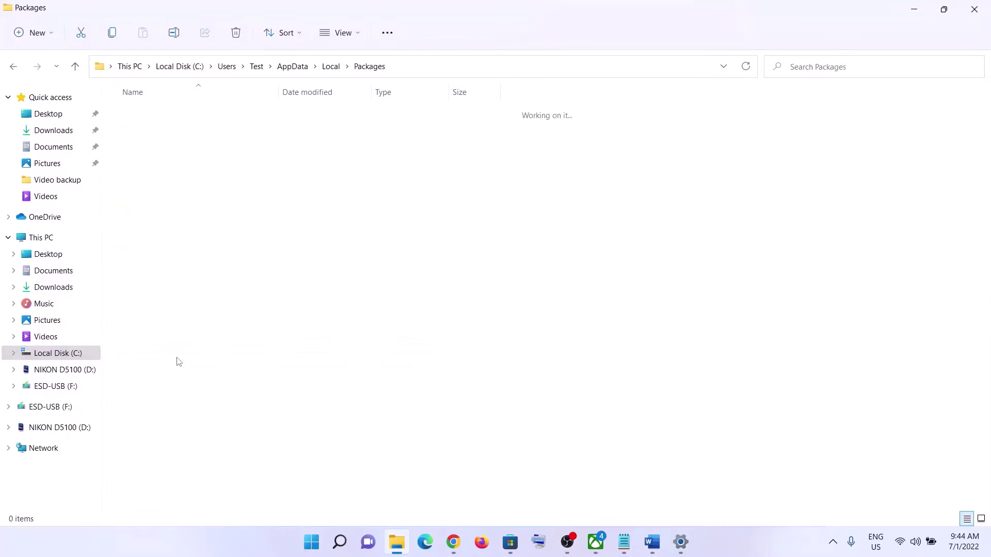
- Check the store package name in the Word document's Step 6 path and open the Microsoft.WindowsStore_8wekyb3d8bbwe folder in Packages
{"action": "key", "text": "alt+Tab"}
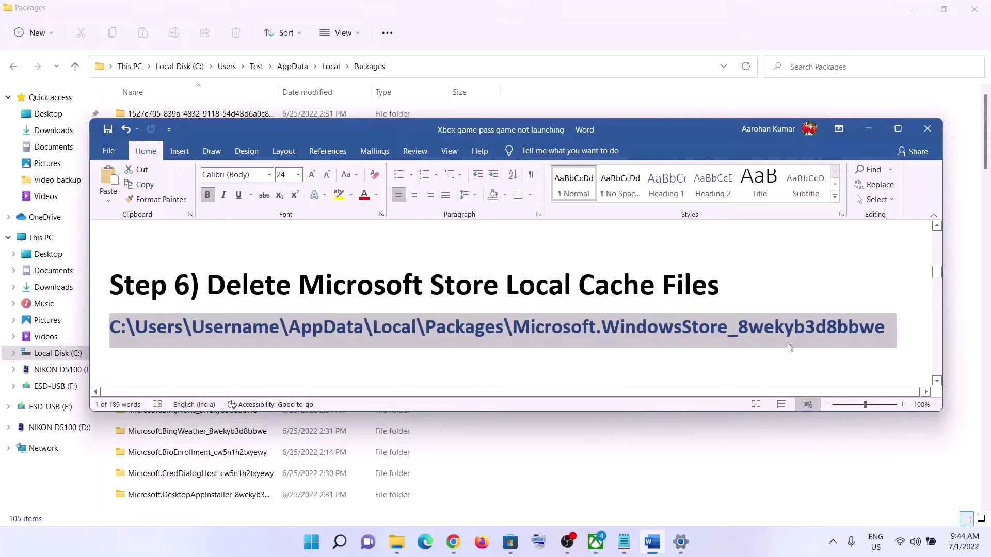
{"action": "left_click", "coordinate": [562, 330]}
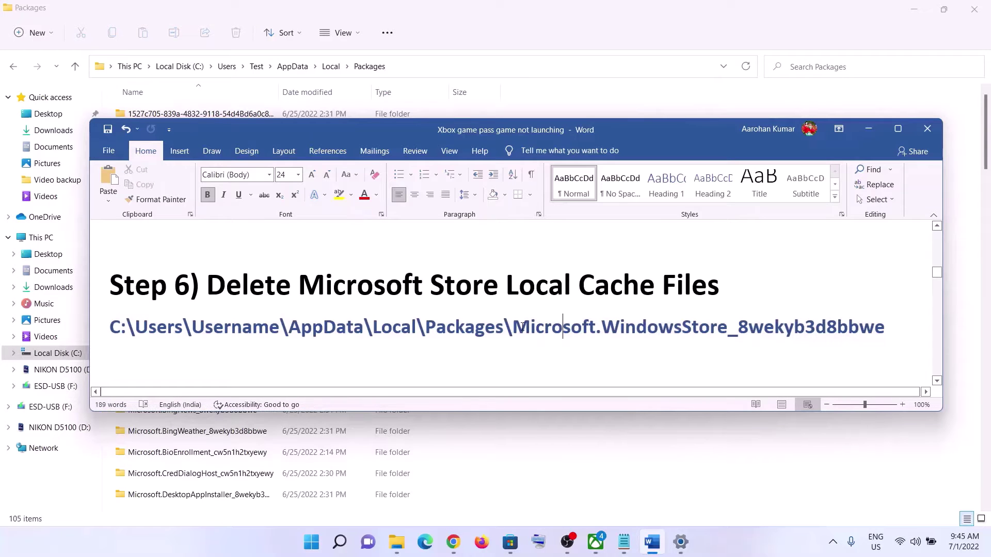
{"action": "left_click_drag", "start_coordinate": [512, 327], "coordinate": [885, 328]}
{"action": "key", "text": "alt+Tab"}
{"action": "scroll", "coordinate": [289, 365], "scroll_direction": "down", "scroll_amount": 6}
{"action": "scroll", "coordinate": [289, 365], "scroll_direction": "down", "scroll_amount": 15}
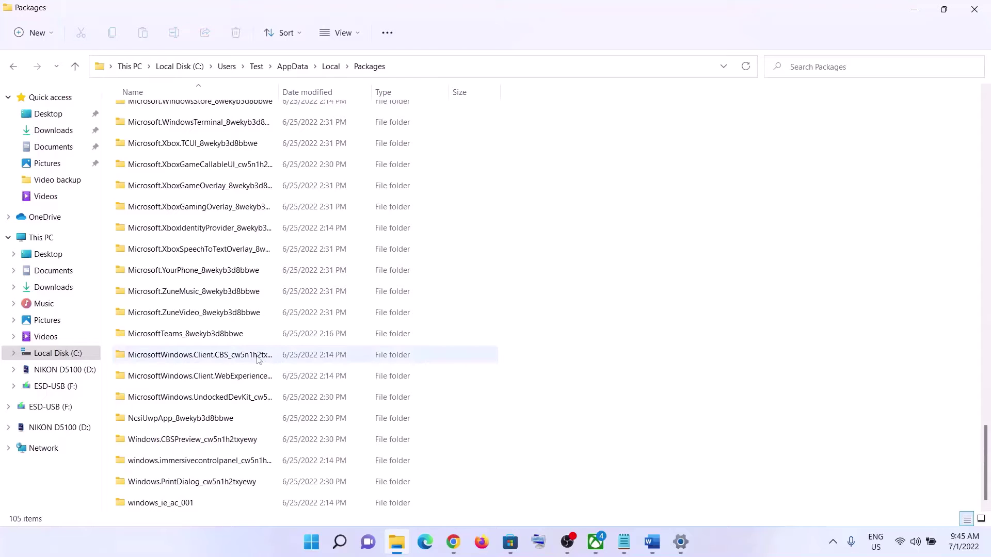
{"action": "scroll", "coordinate": [220, 237], "scroll_direction": "up", "scroll_amount": 2}
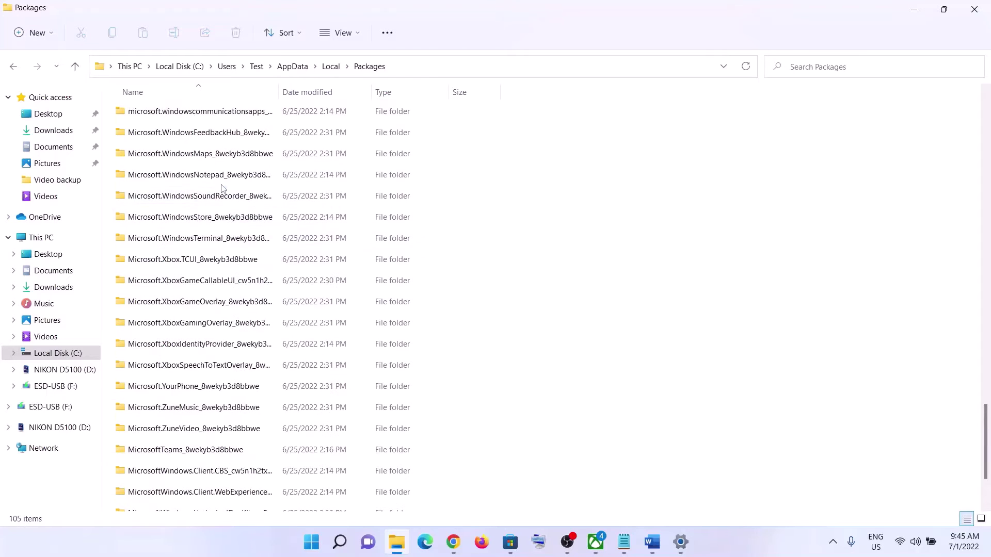
{"action": "scroll", "coordinate": [202, 279], "scroll_direction": "up", "scroll_amount": 1}
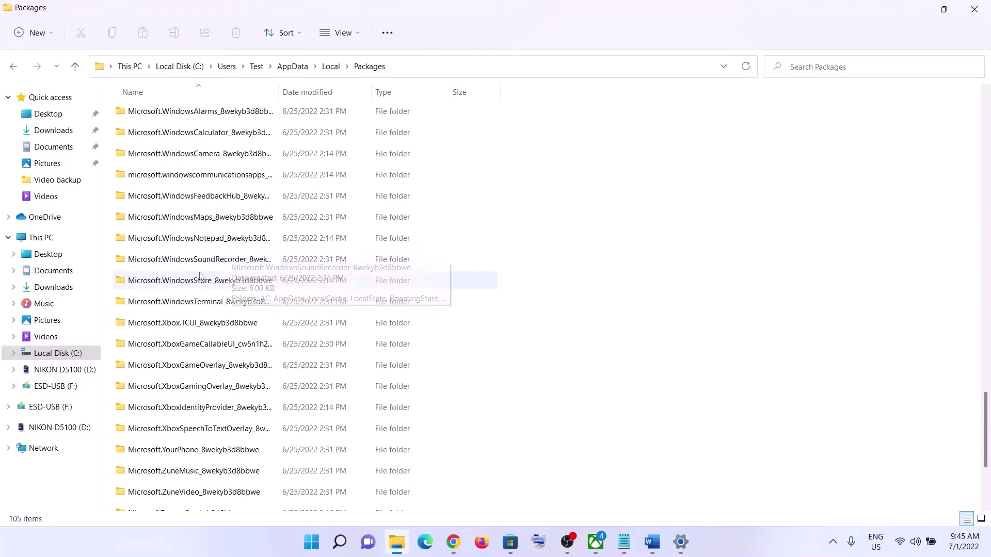
{"action": "left_click", "coordinate": [181, 285]}
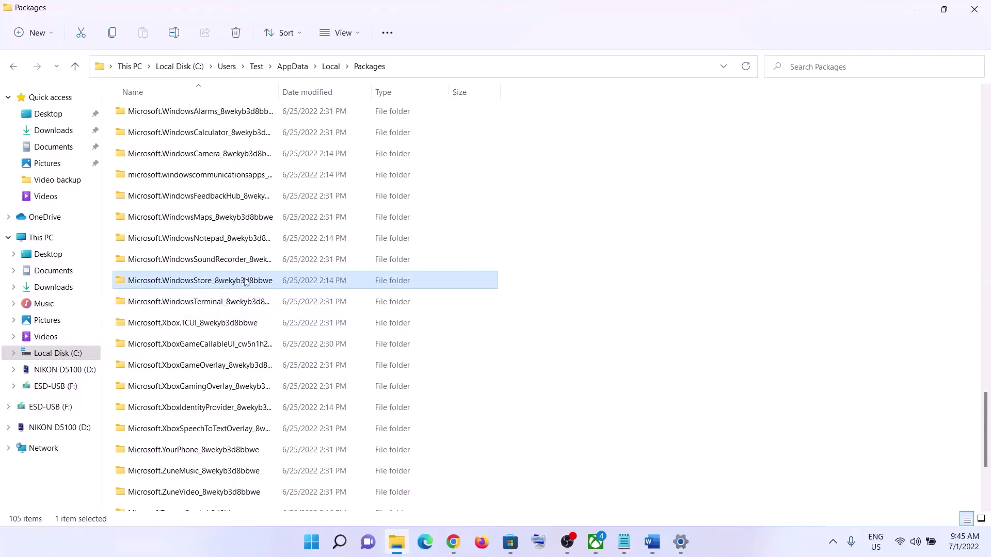
{"action": "double_click", "coordinate": [210, 285]}
- Compare the folder name with the Step 6 path in Word, and delete the LocalCache folder from the Microsoft.WindowsStore_8wekyb3d8bbwe folder
{"action": "key", "text": "alt+Tab"}
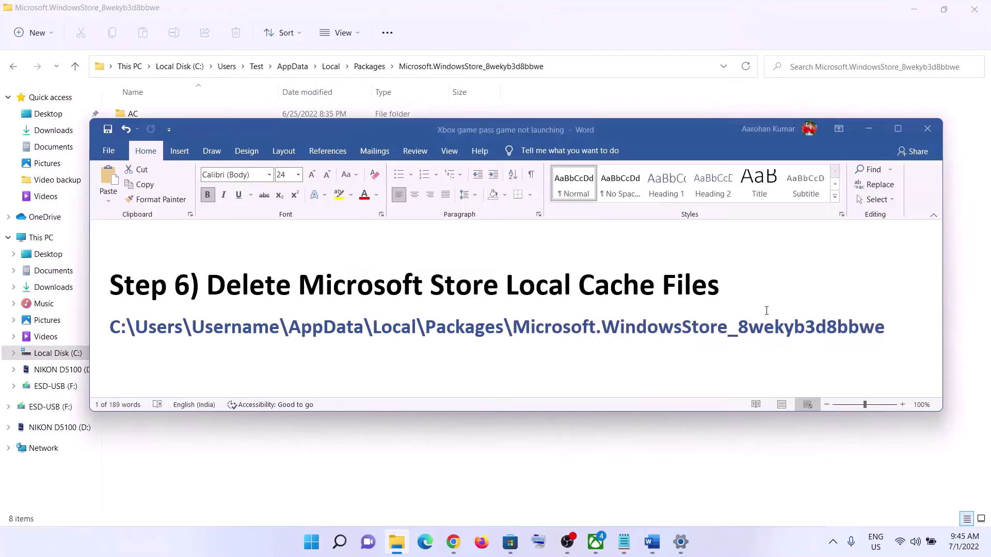
{"action": "left_click_drag", "start_coordinate": [513, 327], "coordinate": [882, 356]}
{"action": "key", "text": "alt+Tab"}
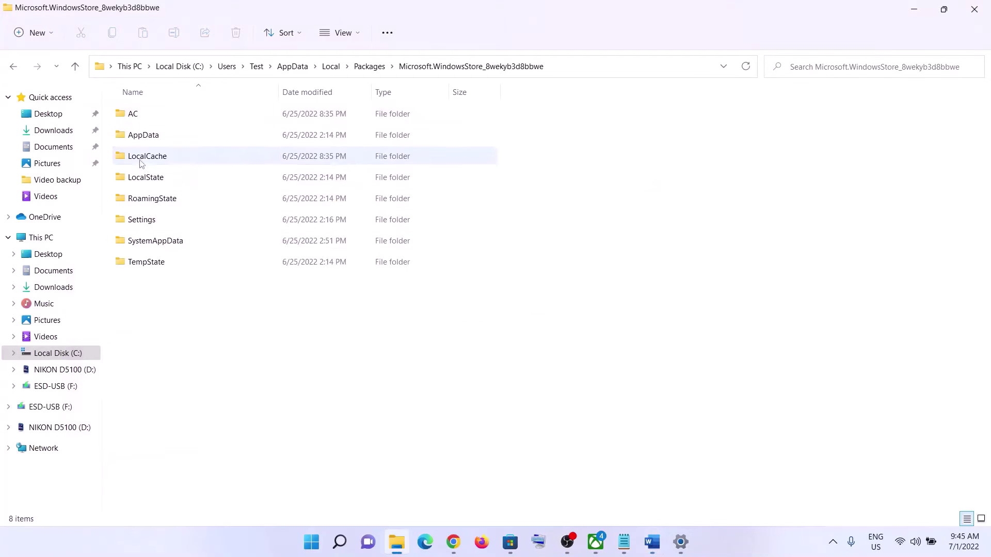
{"action": "left_click", "coordinate": [203, 156]}
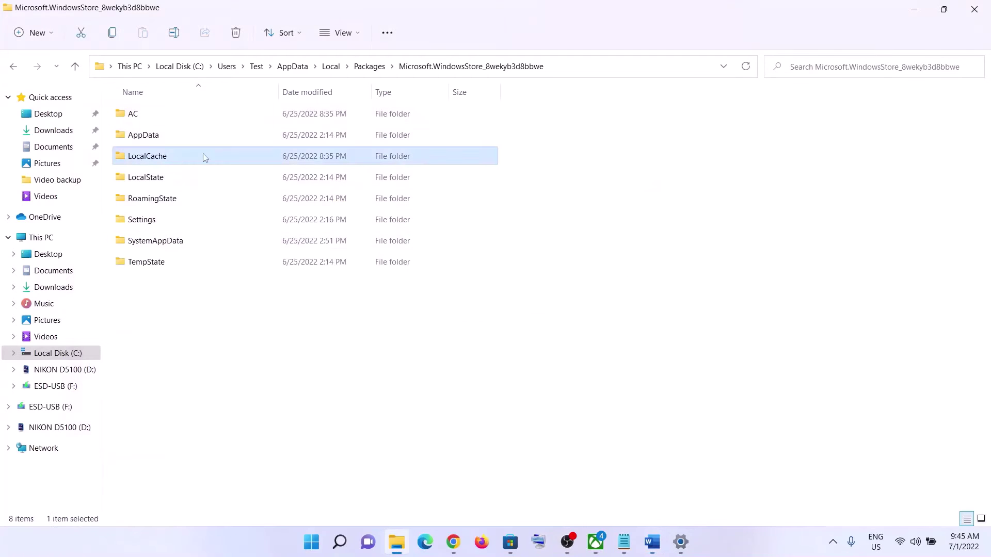
{"action": "right_click", "coordinate": [154, 161]}
{"action": "left_click", "coordinate": [246, 177]}
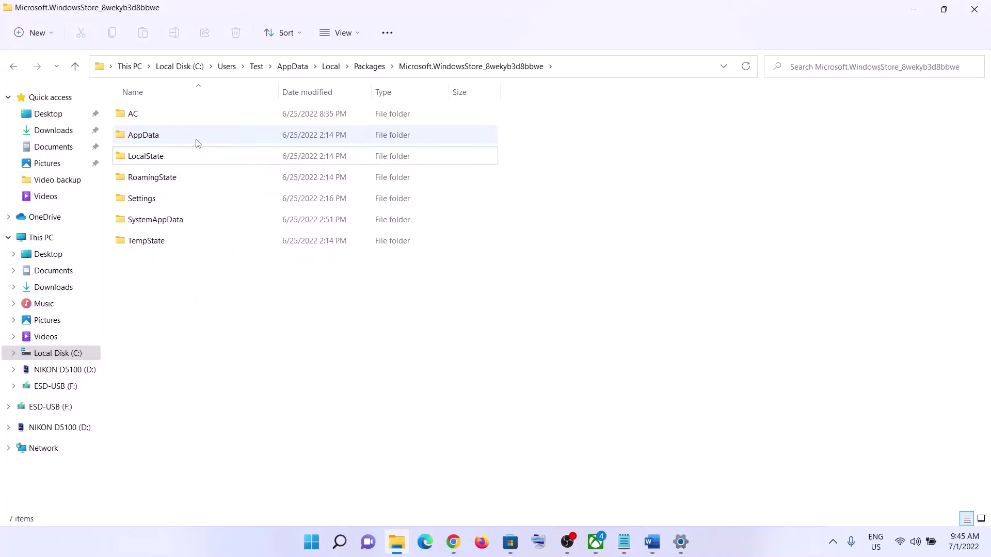
- Look at the computer's power options, including Restart, and close them without choosing one
{"action": "key", "text": "super"}
{"action": "left_click", "coordinate": [656, 497]}
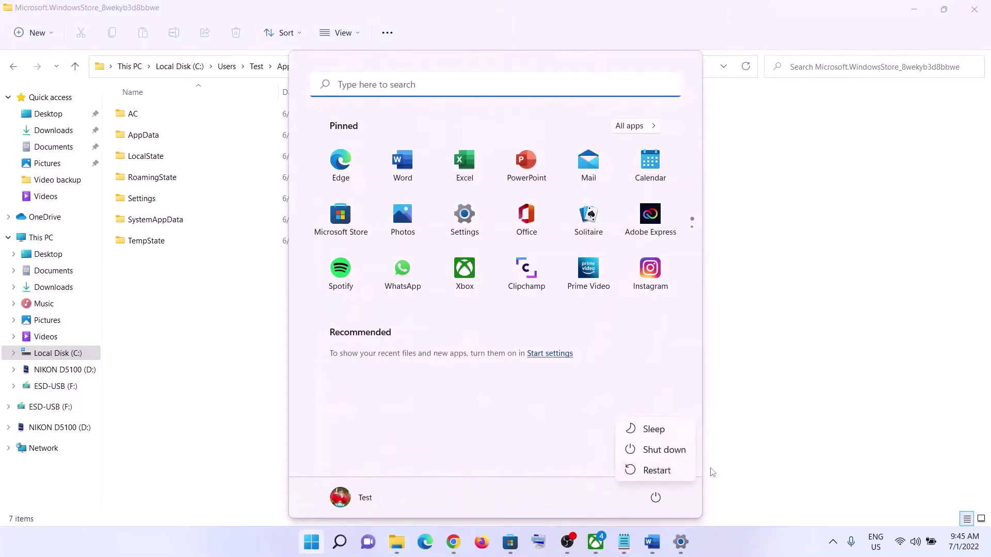
{"action": "left_click", "coordinate": [823, 467]}
{"action": "left_click", "coordinate": [805, 436]}
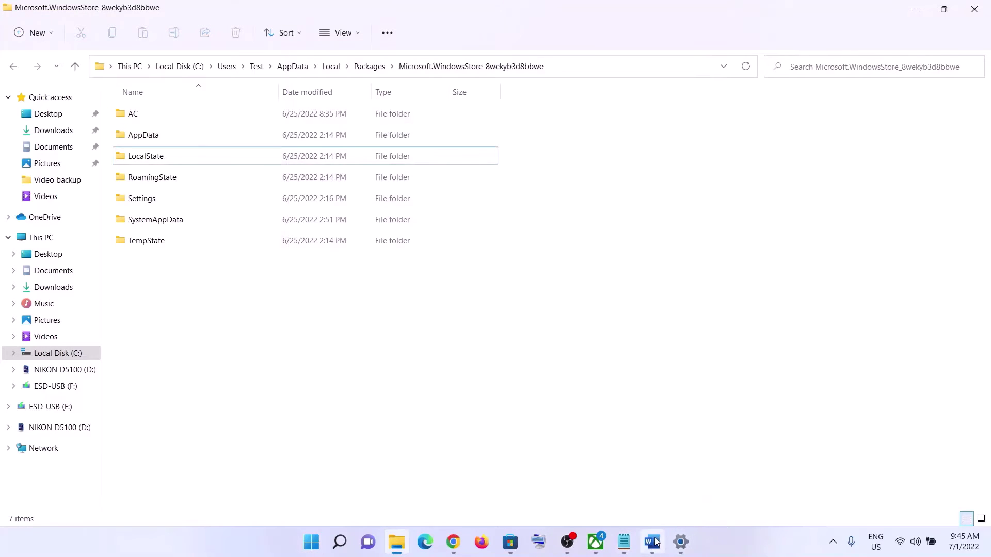
- Switch to the Word document and read Step 7 about using the same account in the Xbox and Microsoft Store apps
{"action": "left_click", "coordinate": [652, 542]}
{"action": "scroll", "coordinate": [354, 320], "scroll_direction": "down", "scroll_amount": 3}
{"action": "scroll", "coordinate": [356, 324], "scroll_direction": "down", "scroll_amount": 1}
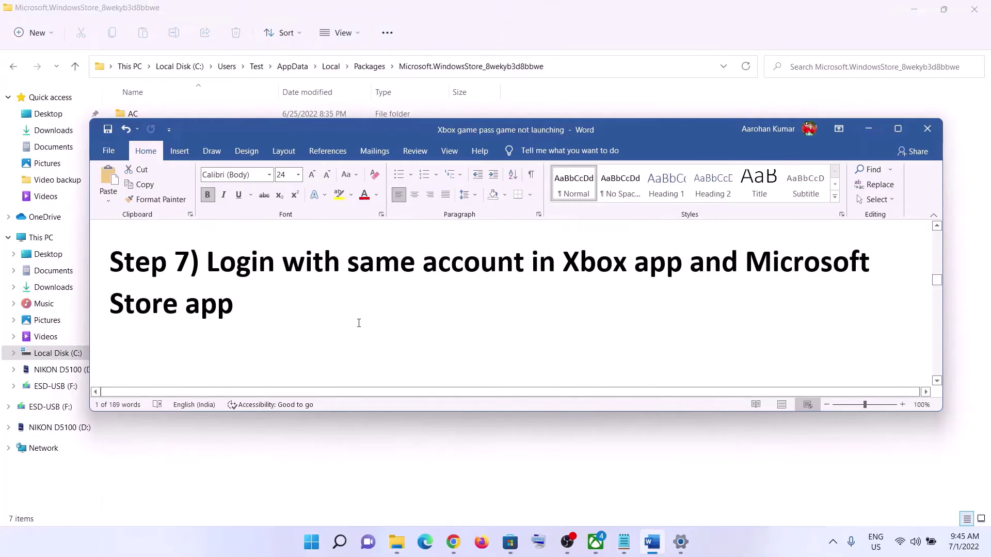
{"action": "left_click_drag", "start_coordinate": [235, 267], "coordinate": [675, 285]}
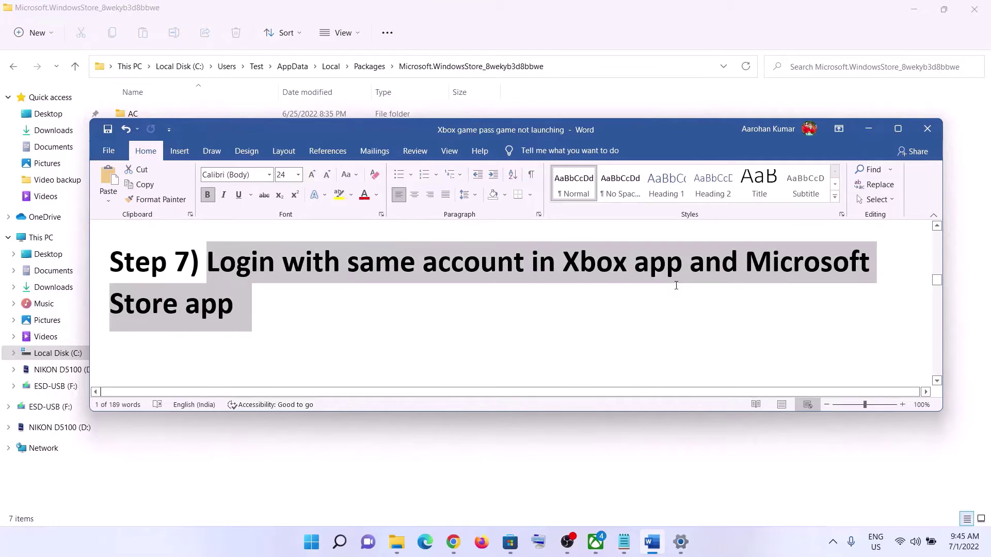
{"action": "left_click", "coordinate": [287, 322]}
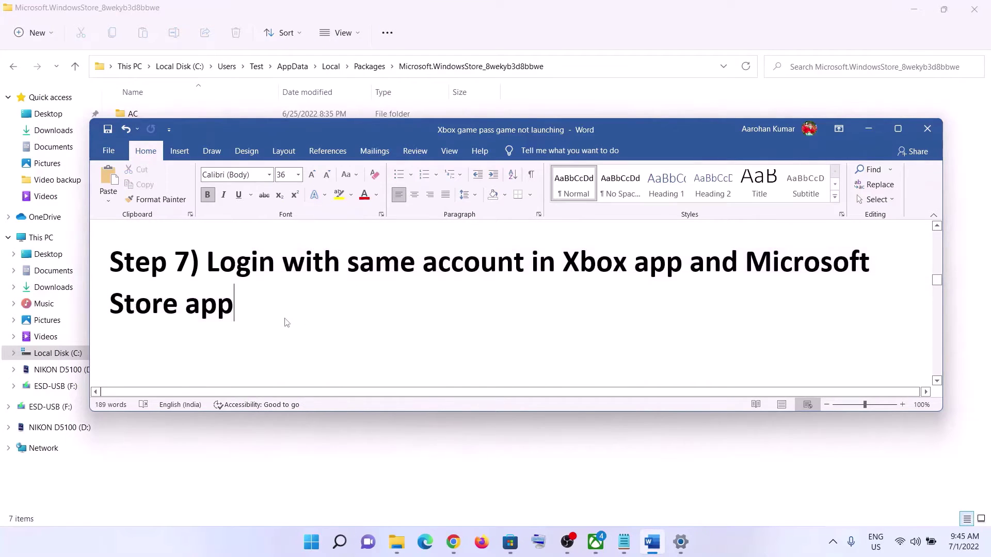
- Switch to Microsoft Store and sign out of the current account
{"action": "left_click", "coordinate": [510, 542]}
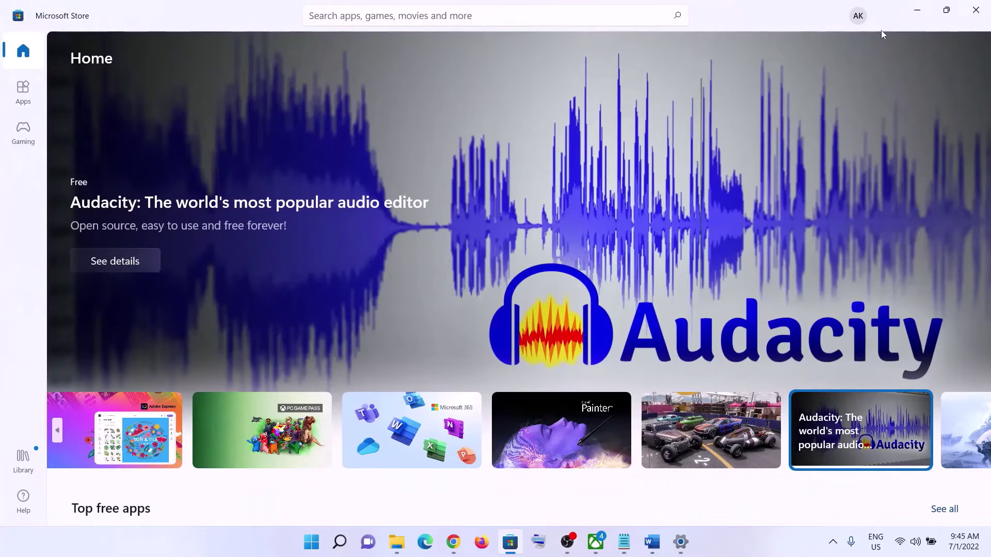
{"action": "left_click", "coordinate": [857, 16]}
{"action": "left_click", "coordinate": [719, 75]}
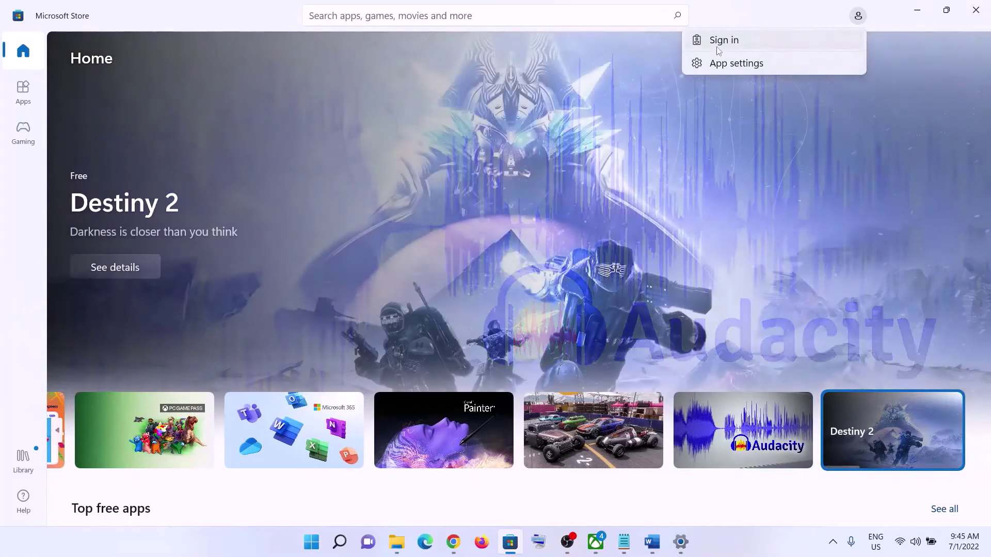
- Sign in to Microsoft Store with the first listed Microsoft account, entering the Windows Security PIN to verify identity
{"action": "left_click", "coordinate": [729, 40]}
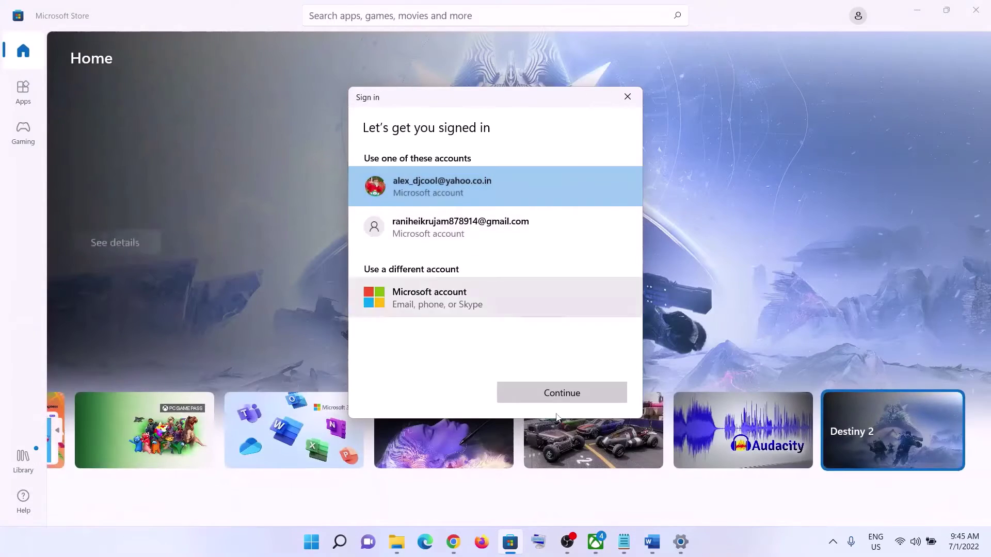
{"action": "left_click", "coordinate": [558, 399]}
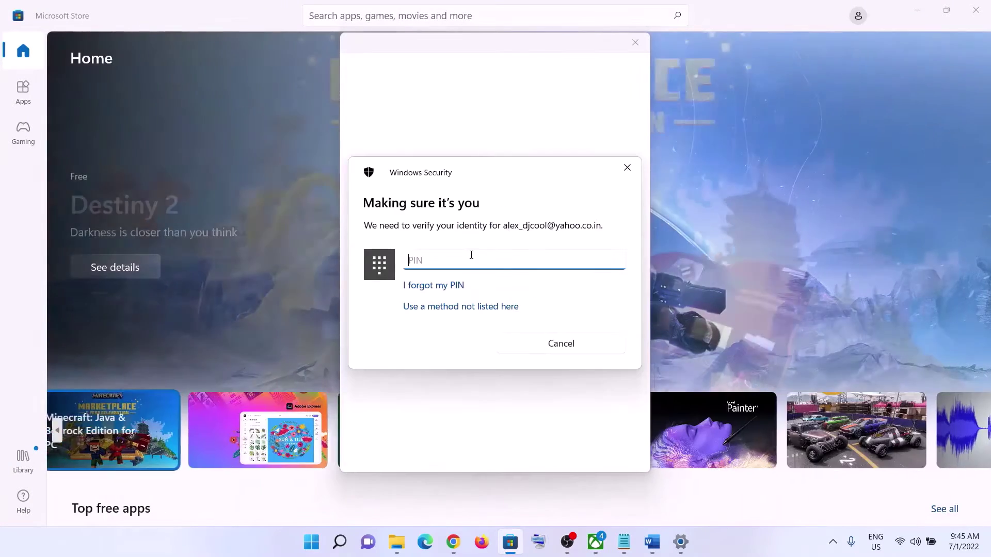
{"action": "type", "text": "111"}
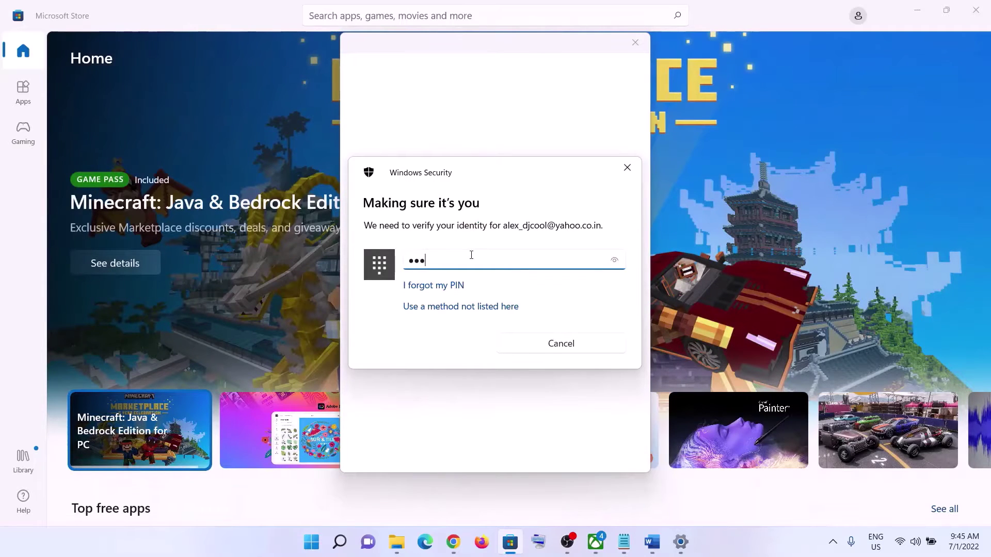
{"action": "type", "text": "1"}
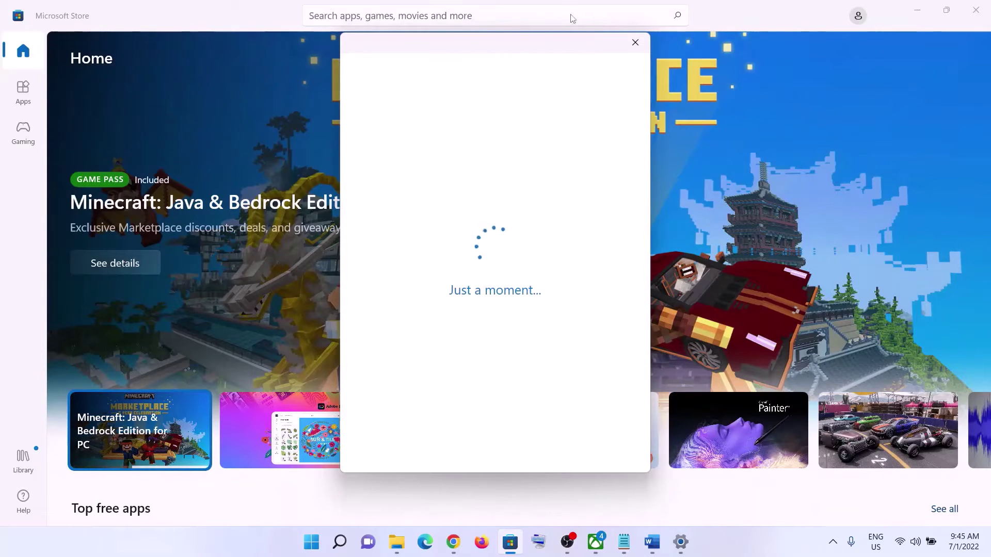
- Switch to the Xbox app, close the Minecraft Launcher options, and sign out of the current account
{"action": "left_click", "coordinate": [596, 542]}
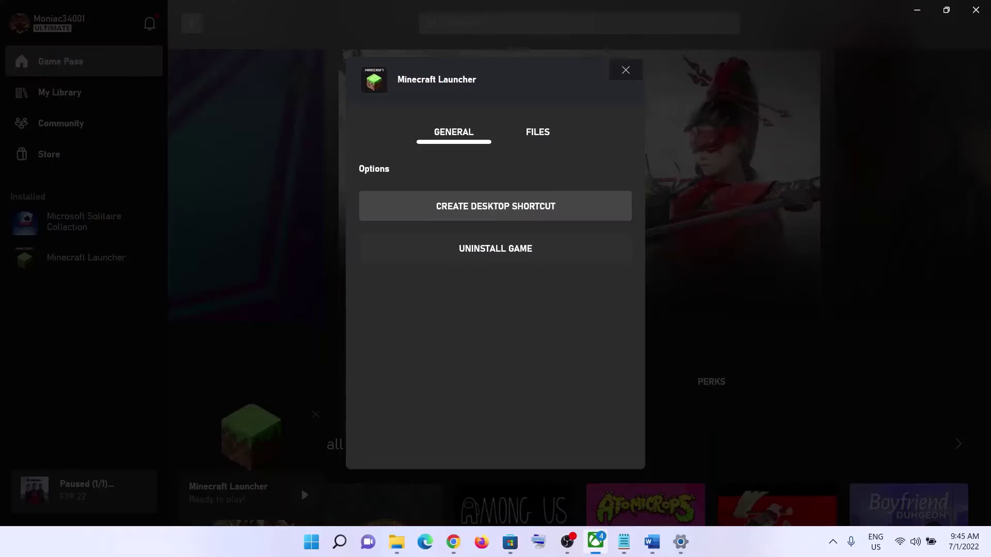
{"action": "left_click", "coordinate": [626, 70]}
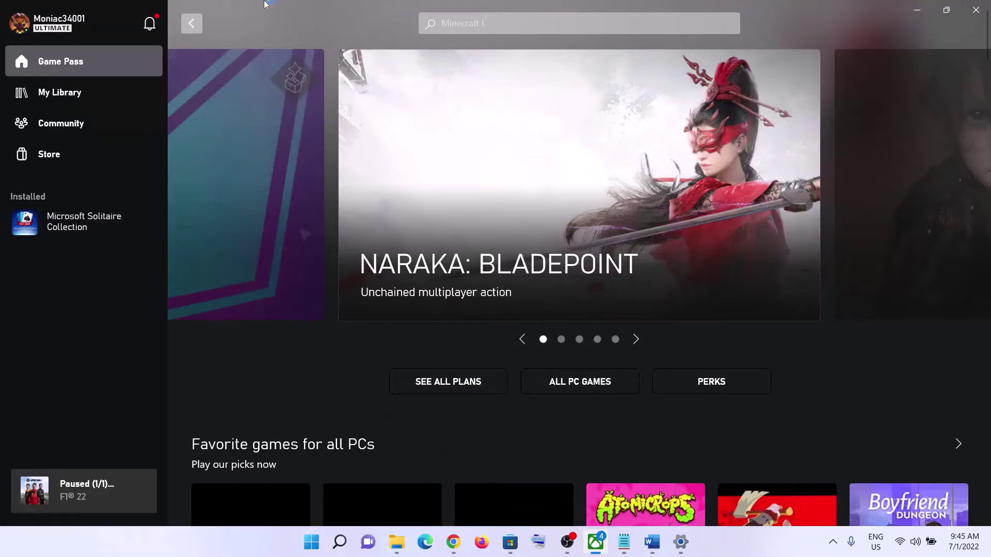
{"action": "left_click", "coordinate": [54, 30]}
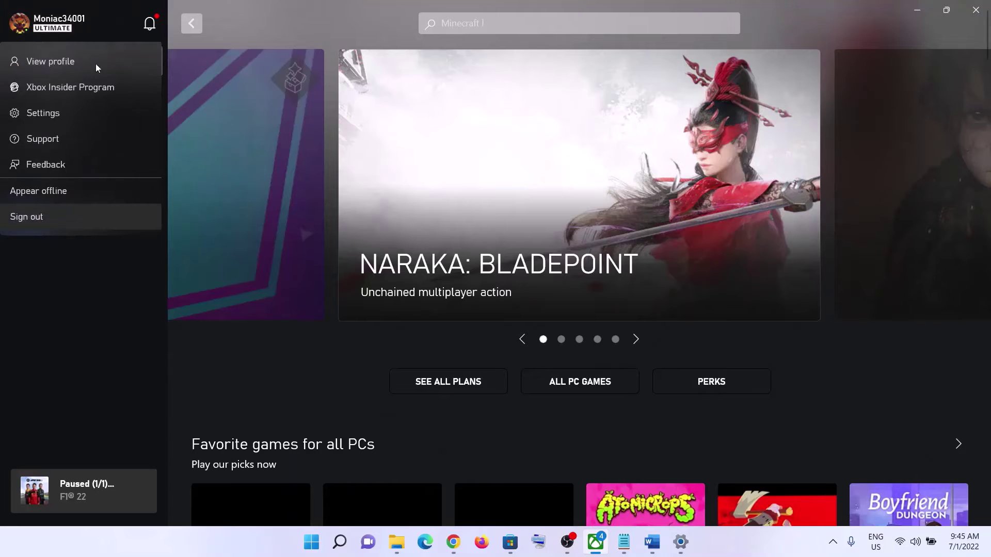
{"action": "left_click", "coordinate": [73, 30]}
{"action": "left_click", "coordinate": [63, 28]}
{"action": "left_click", "coordinate": [23, 214]}
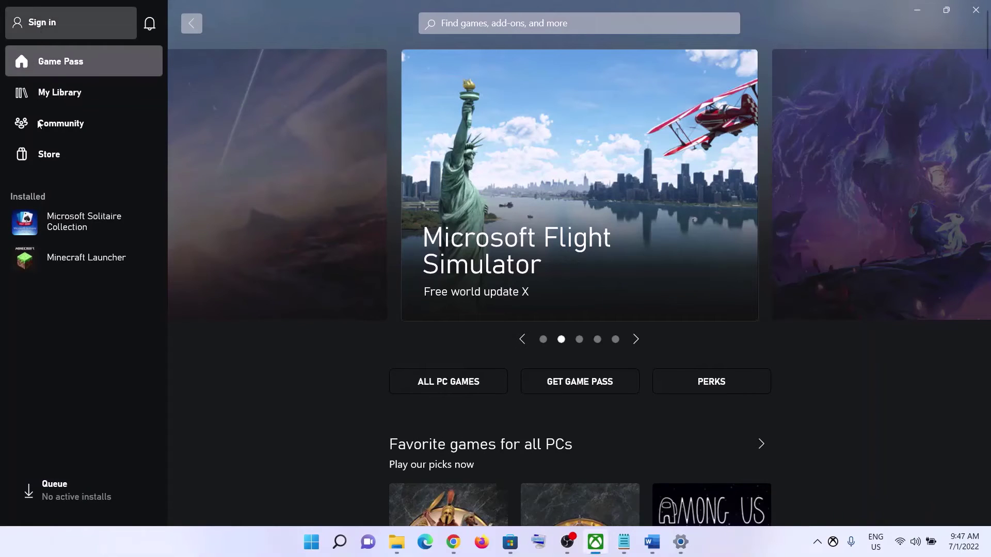
- Sign back in to the Xbox app with the same Microsoft account used in Microsoft Store
{"action": "left_click", "coordinate": [41, 23]}
{"action": "left_click", "coordinate": [22, 165]}
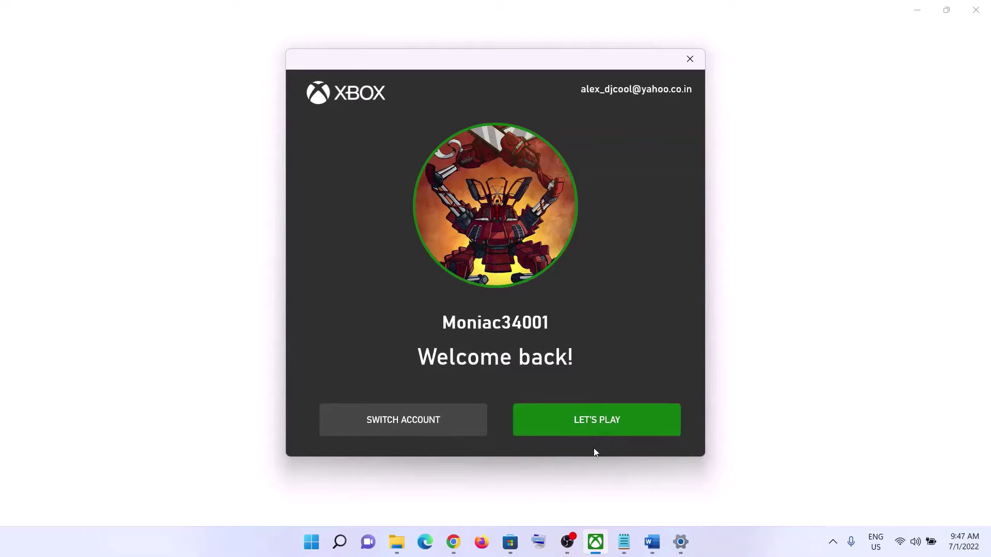
{"action": "left_click", "coordinate": [598, 426]}
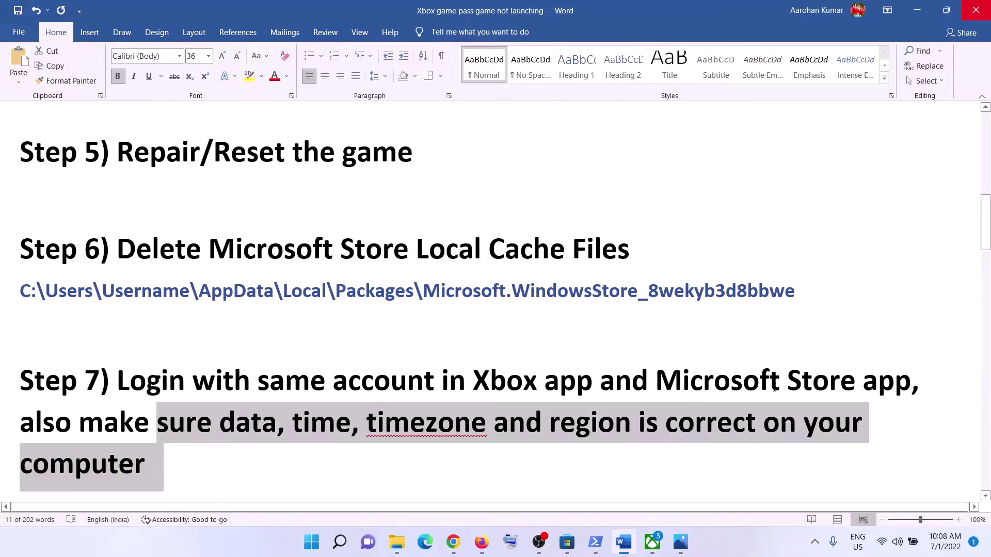
- Highlight the date, time, timezone and region instruction in Step 7 of the Word document, and open the Windows date and time settings
{"action": "left_click_drag", "start_coordinate": [95, 426], "coordinate": [685, 443]}
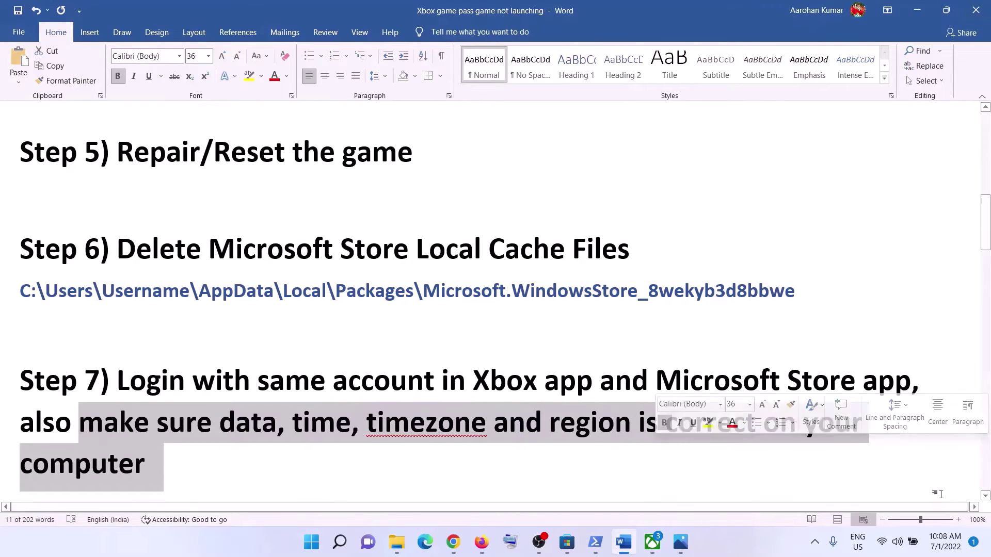
{"action": "right_click", "coordinate": [947, 546]}
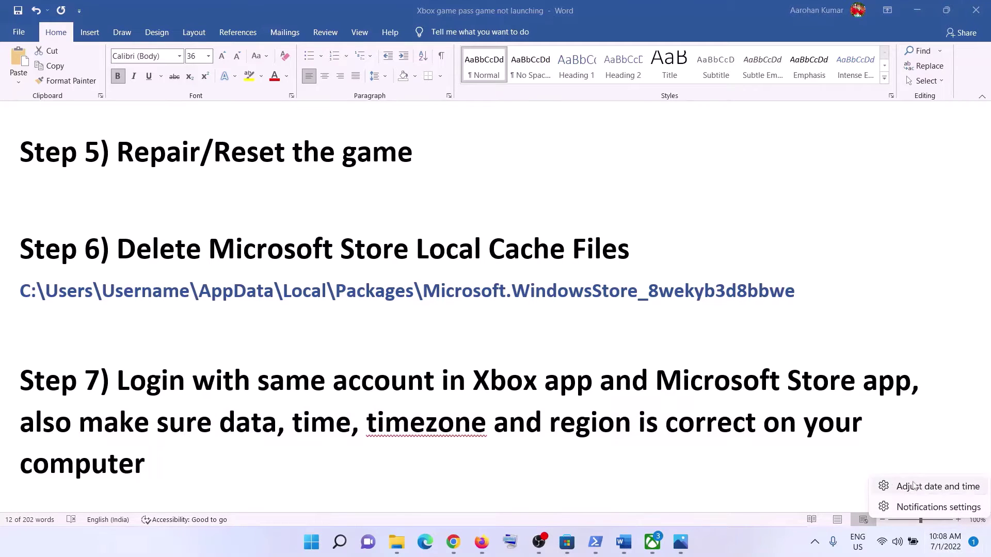
{"action": "left_click", "coordinate": [950, 487]}
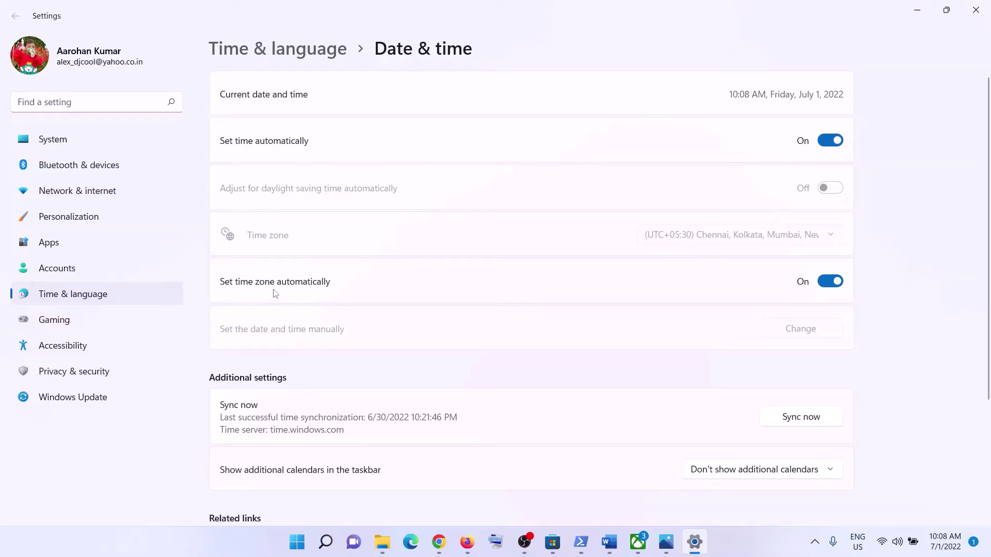
- Turn Set time automatically off and back on, and synchronize the clock with the time server
{"action": "left_click", "coordinate": [826, 146]}
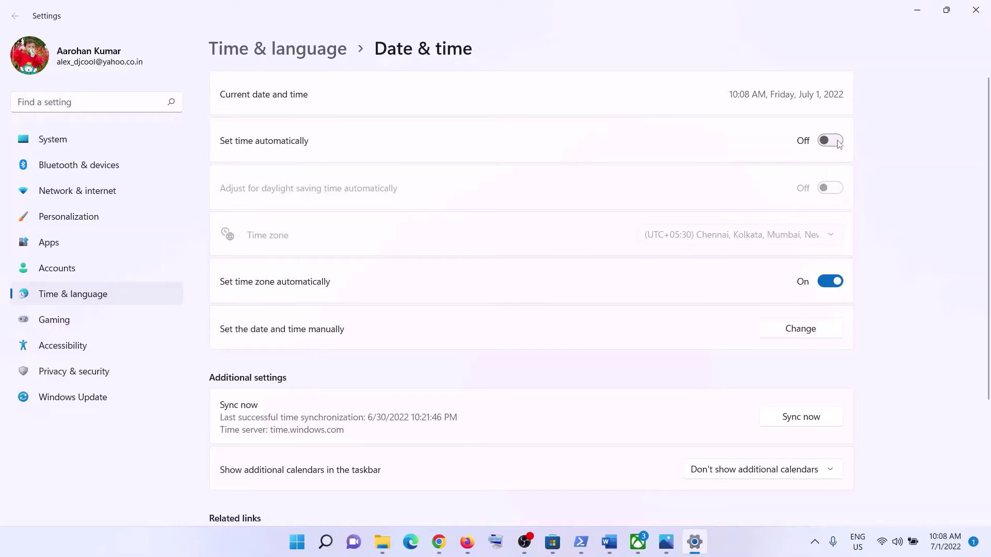
{"action": "left_click", "coordinate": [834, 143]}
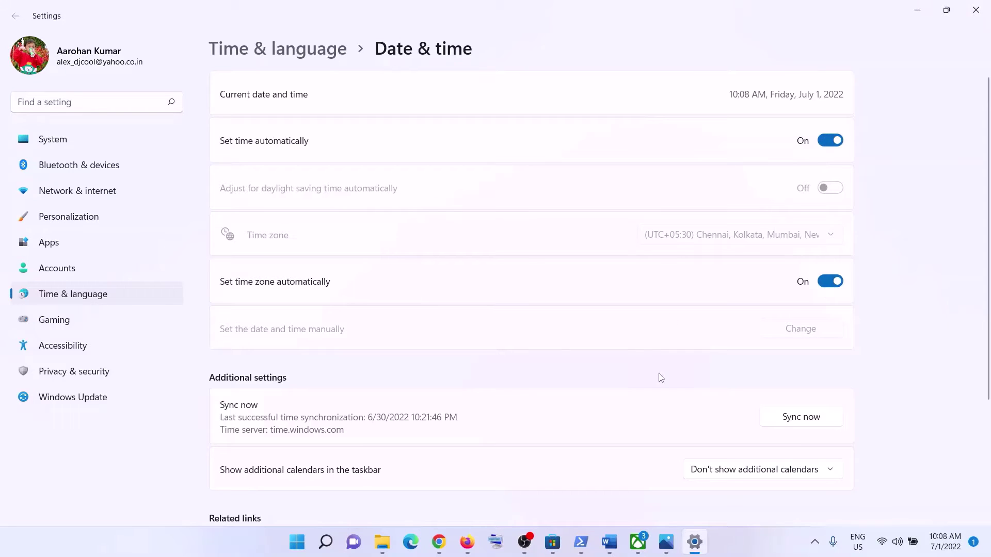
{"action": "scroll", "coordinate": [818, 356], "scroll_direction": "down", "scroll_amount": 3}
{"action": "scroll", "coordinate": [797, 290], "scroll_direction": "up", "scroll_amount": 3}
{"action": "left_click", "coordinate": [800, 423]}
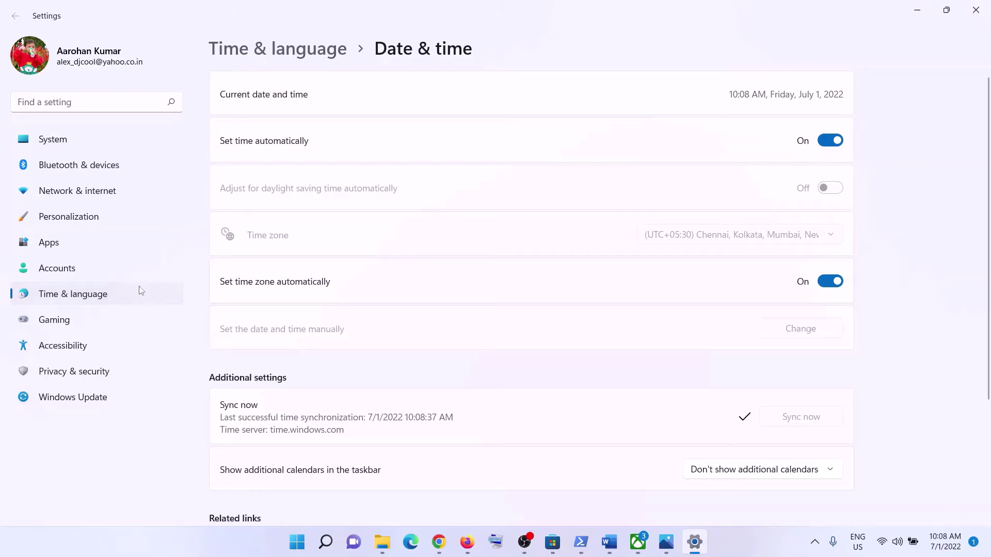
- Check the Country or region choice in the Language & region settings and leave it as it is
{"action": "left_click", "coordinate": [97, 294]}
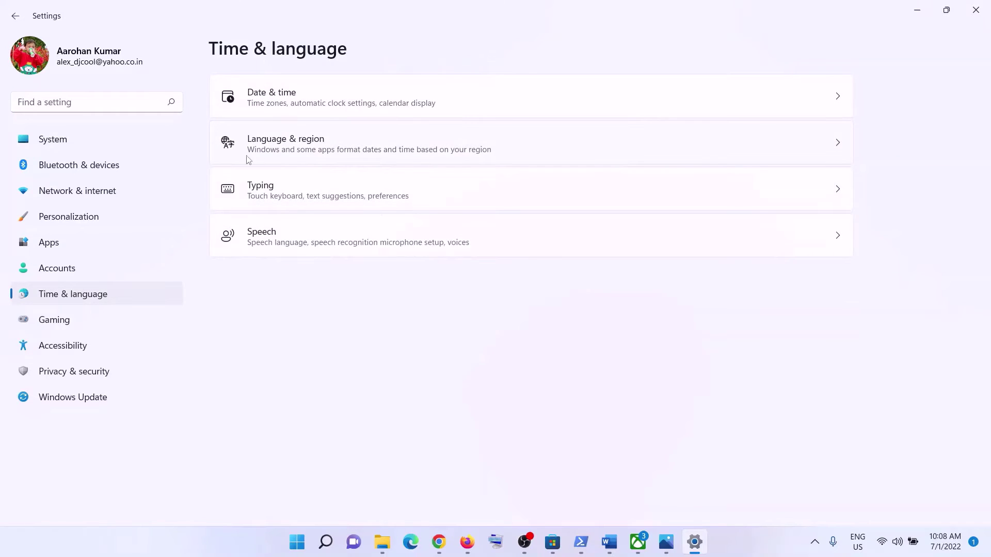
{"action": "left_click", "coordinate": [312, 151]}
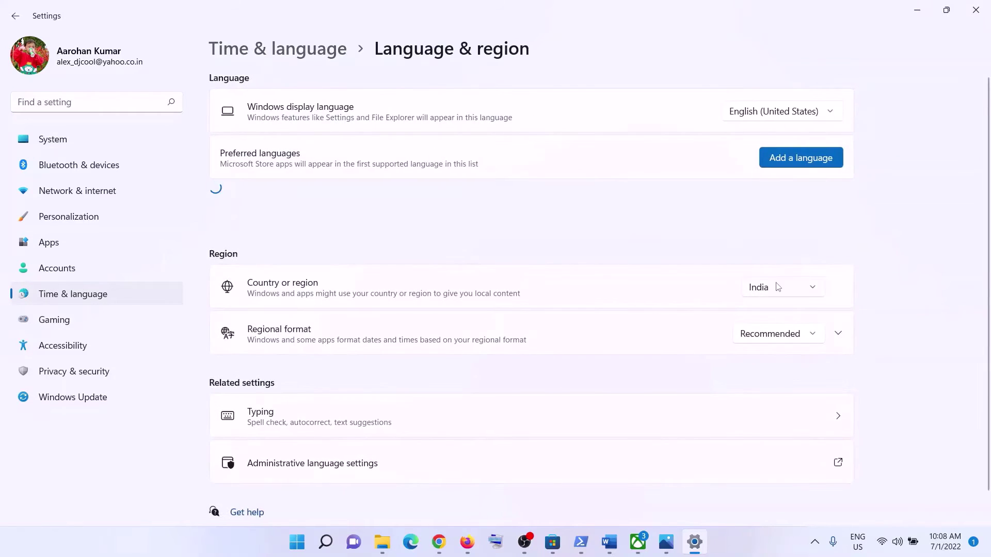
{"action": "left_click", "coordinate": [763, 288]}
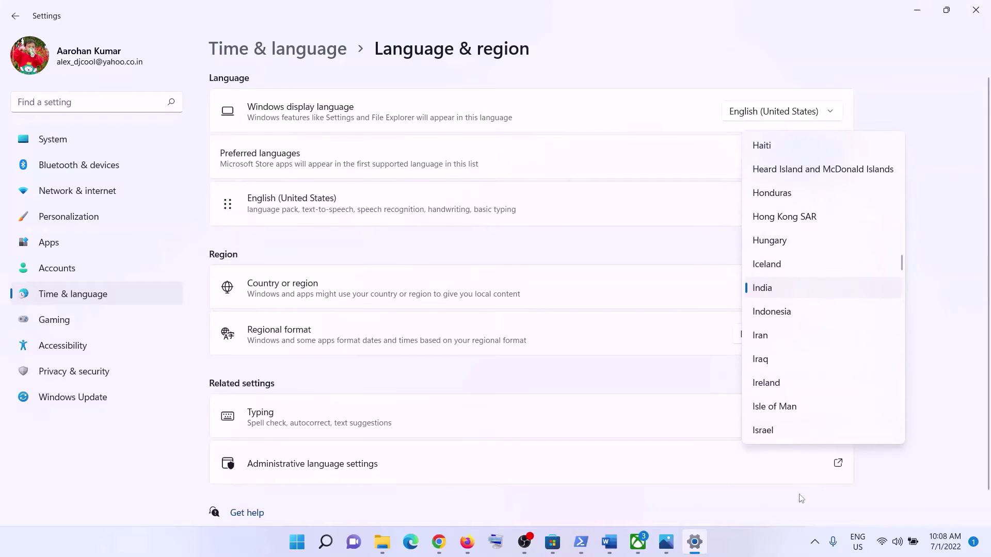
{"action": "left_click", "coordinate": [776, 534]}
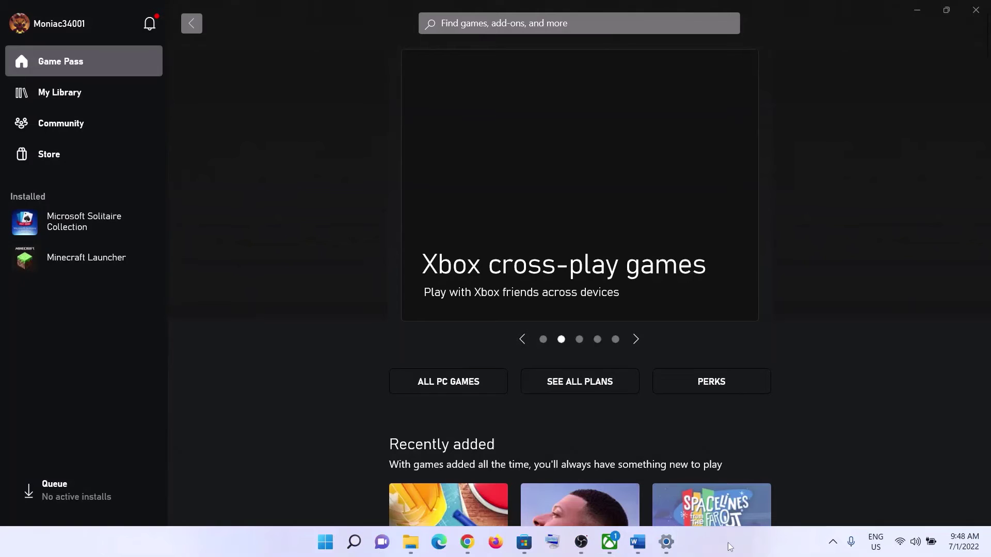
- Switch to the Word document, read Step 8 about installing all updates in Microsoft Store, and minimize the document
{"action": "left_click", "coordinate": [638, 542]}
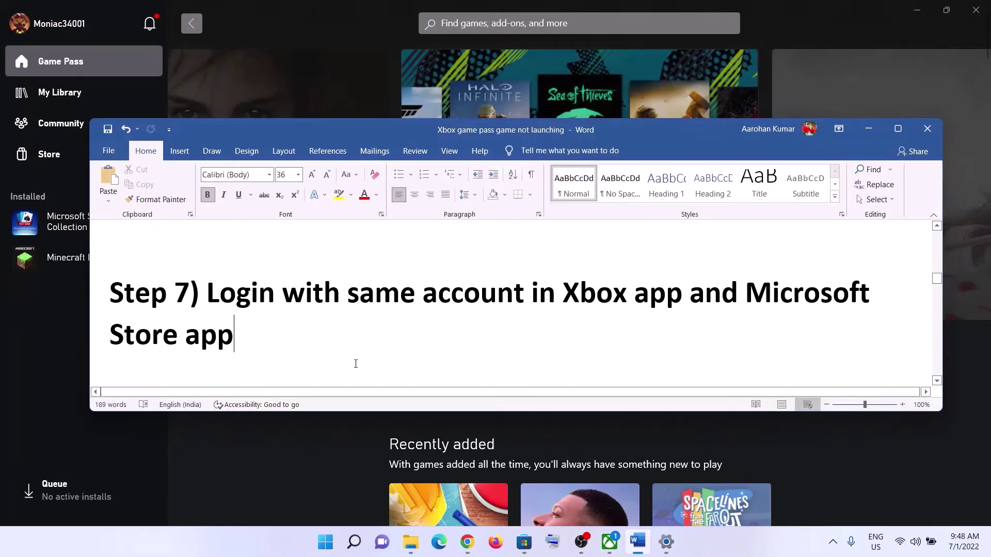
{"action": "scroll", "coordinate": [303, 342], "scroll_direction": "up", "scroll_amount": 1}
{"action": "scroll", "coordinate": [303, 342], "scroll_direction": "down", "scroll_amount": 2}
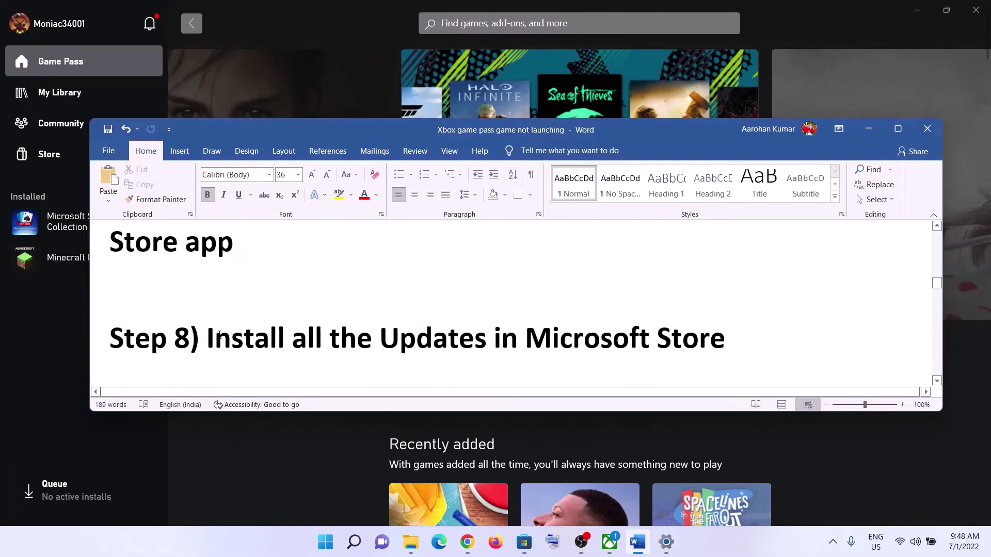
{"action": "left_click_drag", "start_coordinate": [207, 339], "coordinate": [690, 339]}
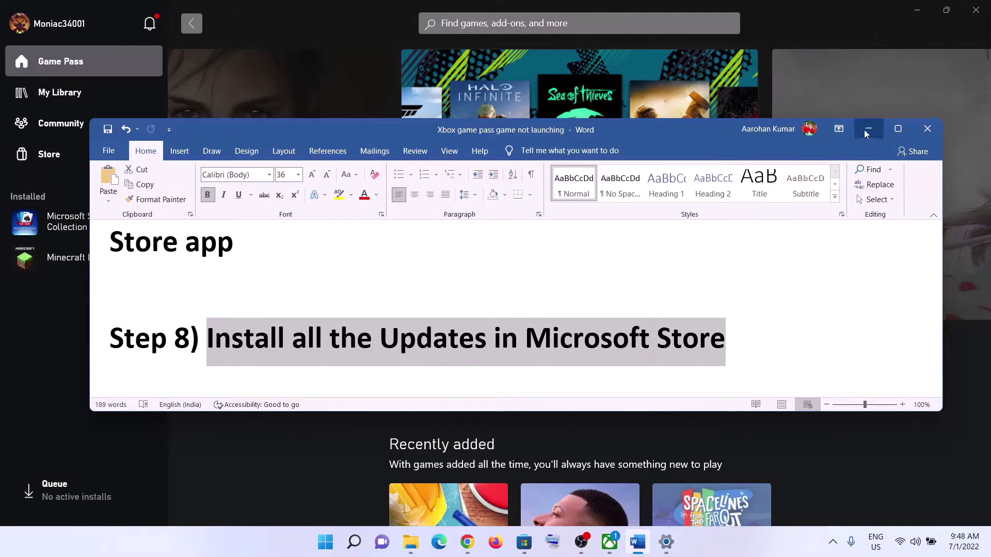
{"action": "left_click", "coordinate": [869, 129]}
- Switch to Microsoft Store, look over the available app updates in the Library, and minimize the window
{"action": "left_click", "coordinate": [524, 542]}
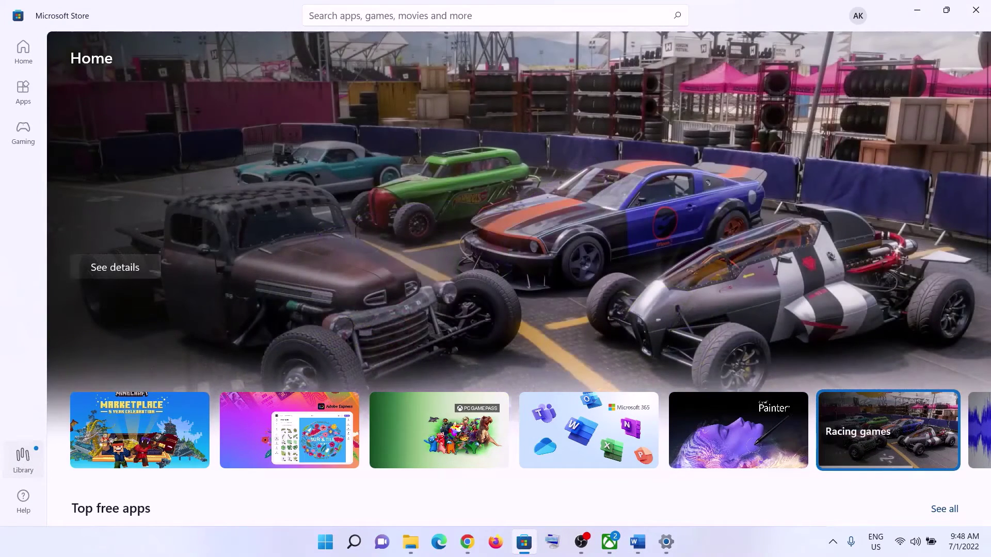
{"action": "left_click", "coordinate": [23, 457]}
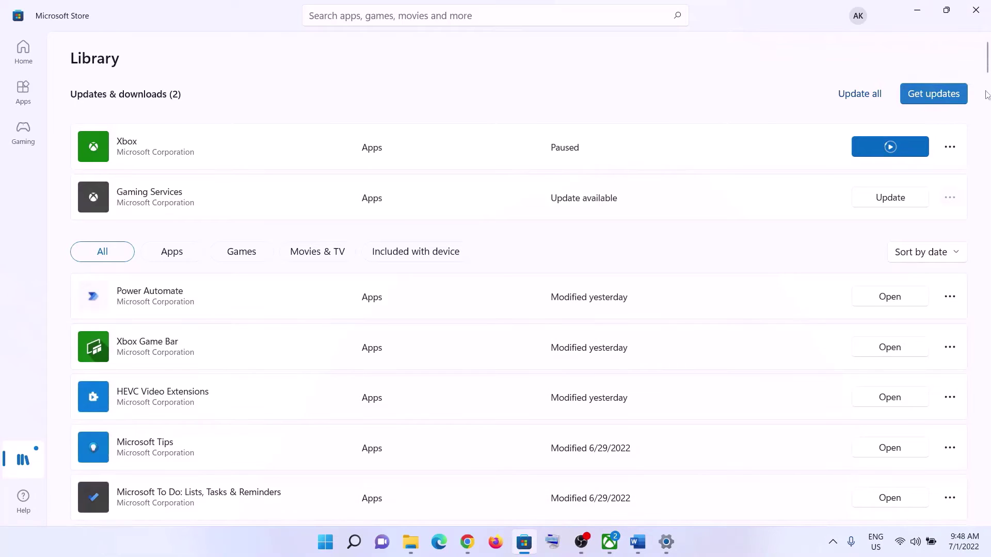
{"action": "left_click", "coordinate": [922, 14]}
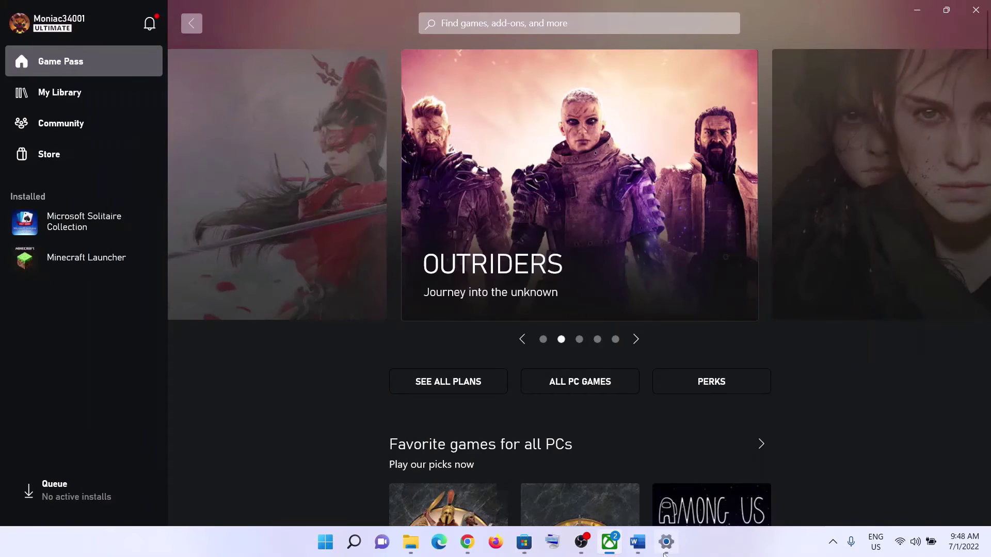
- Switch to the Word document and highlight the Step 9 instruction about updating Windows
{"action": "left_click", "coordinate": [638, 541]}
{"action": "scroll", "coordinate": [289, 299], "scroll_direction": "down", "scroll_amount": 3}
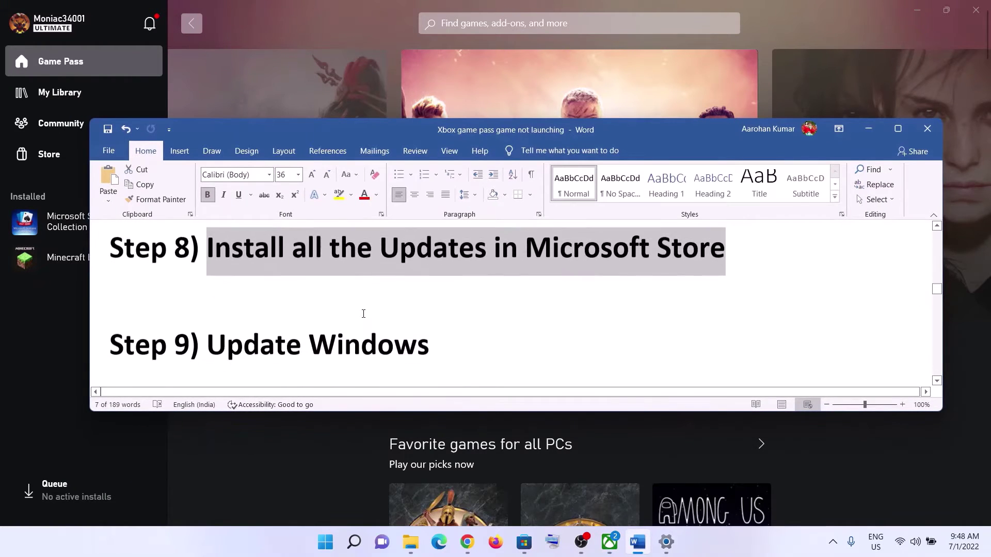
{"action": "left_click_drag", "start_coordinate": [270, 307], "coordinate": [447, 311]}
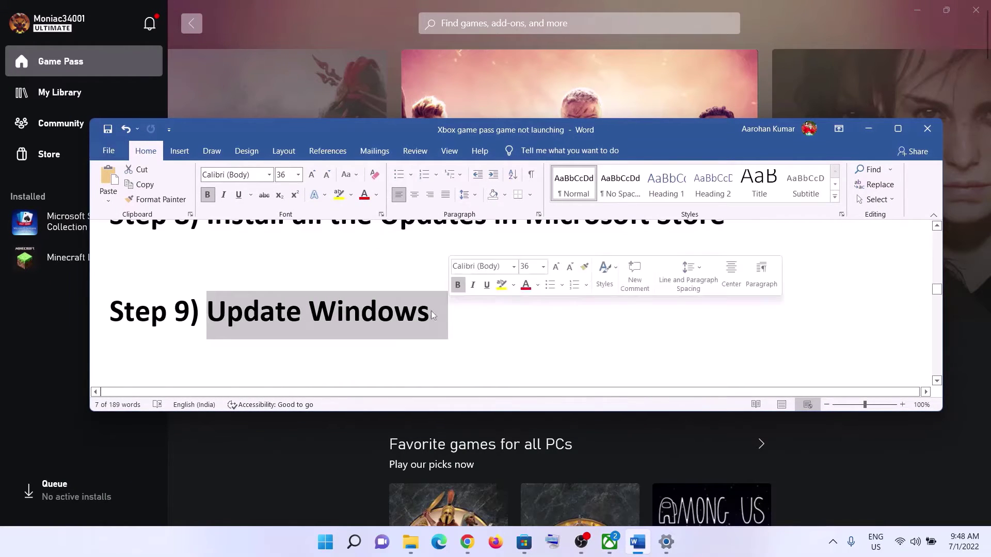
- Open Windows Update in the Settings app and start a check for updates
{"action": "left_click", "coordinate": [321, 551]}
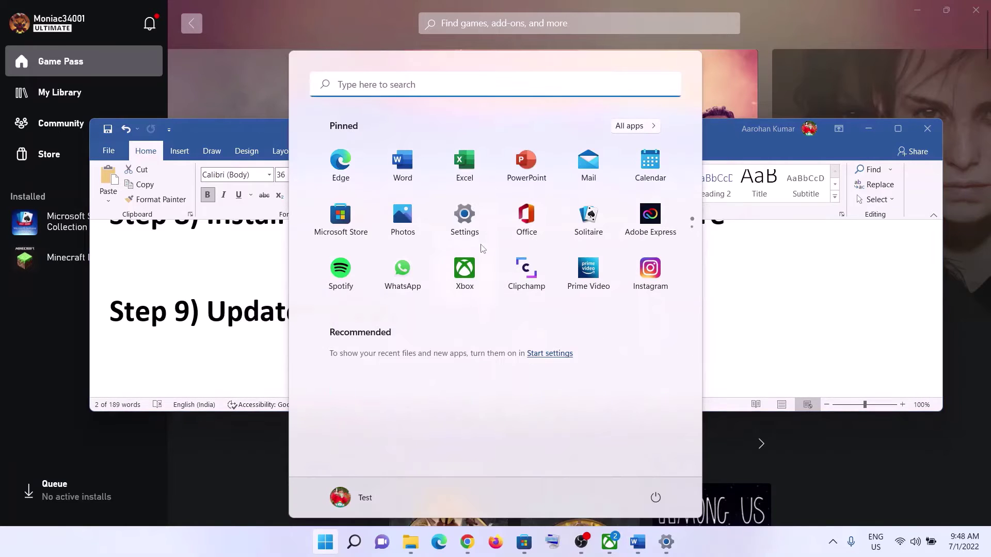
{"action": "left_click", "coordinate": [481, 243]}
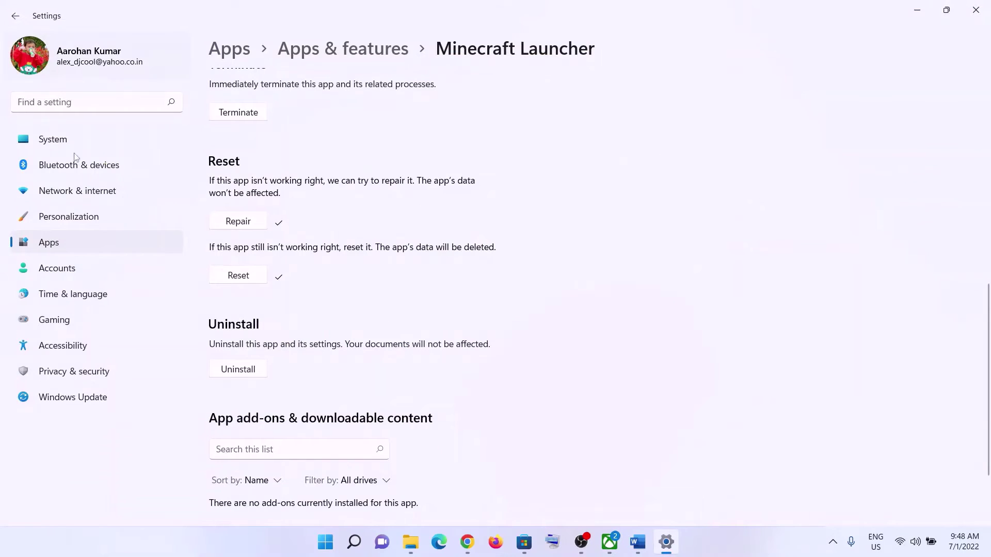
{"action": "left_click", "coordinate": [71, 402]}
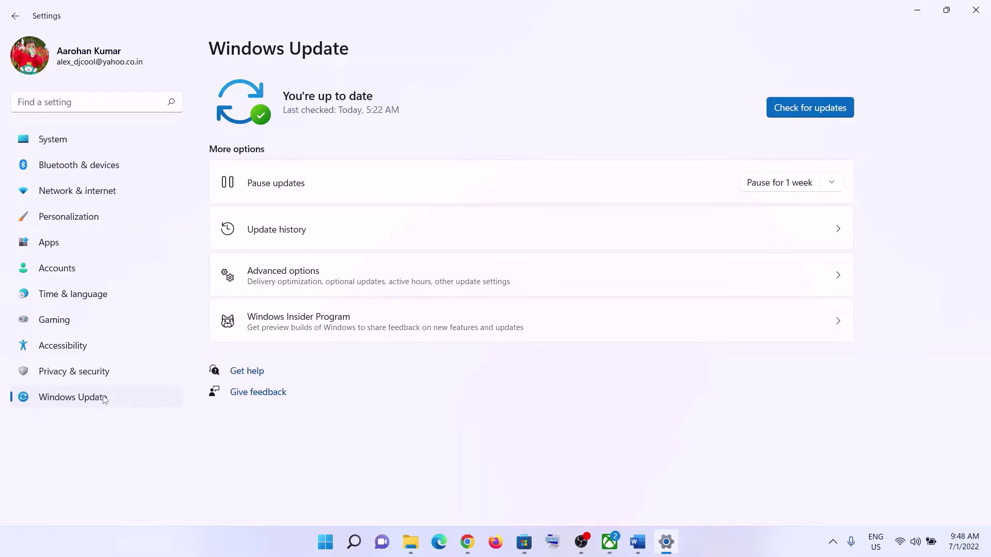
{"action": "left_click", "coordinate": [805, 109]}
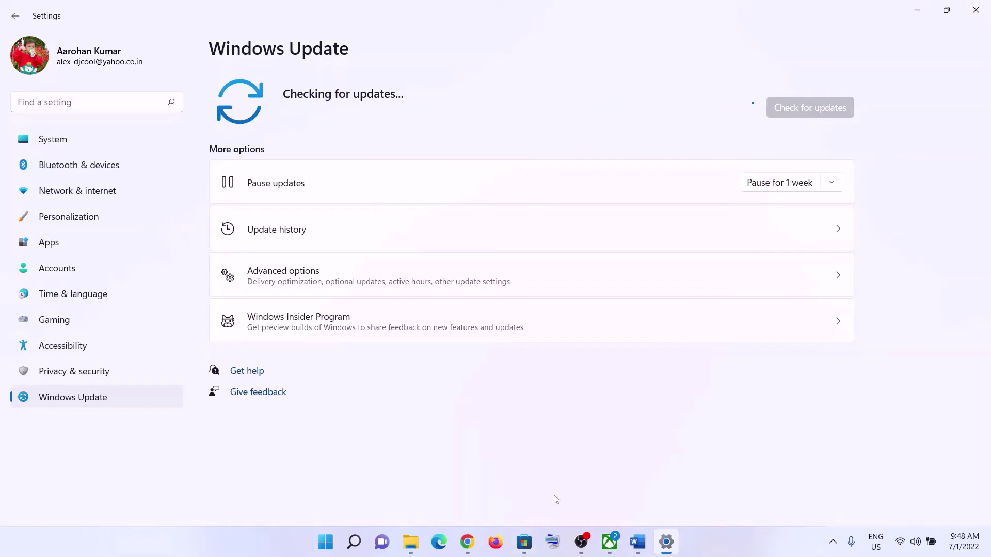
- Switch to the Word document and copy the command name wsreset from Step 10
{"action": "left_click", "coordinate": [637, 541]}
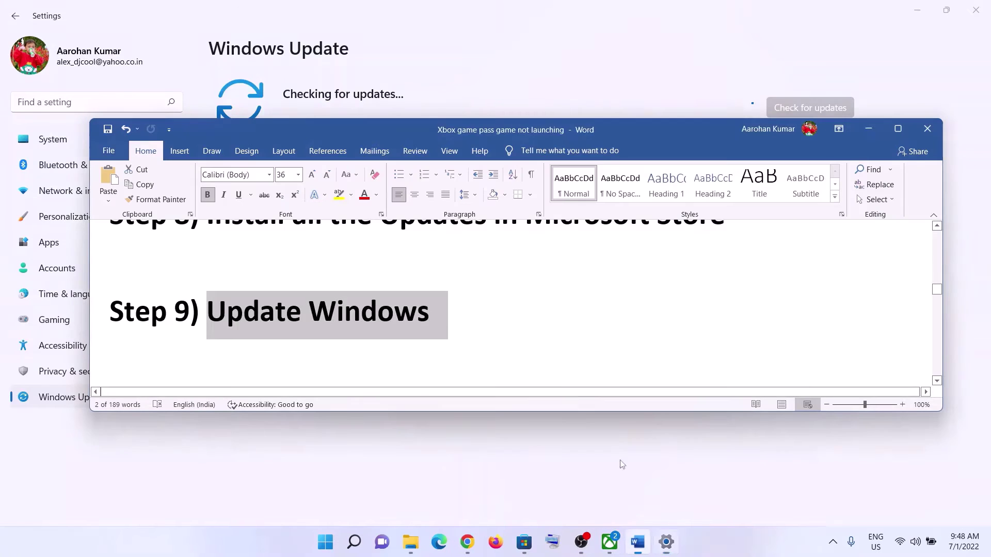
{"action": "scroll", "coordinate": [319, 310], "scroll_direction": "down", "scroll_amount": 4}
{"action": "scroll", "coordinate": [317, 311], "scroll_direction": "up", "scroll_amount": 1}
{"action": "double_click", "coordinate": [317, 317]}
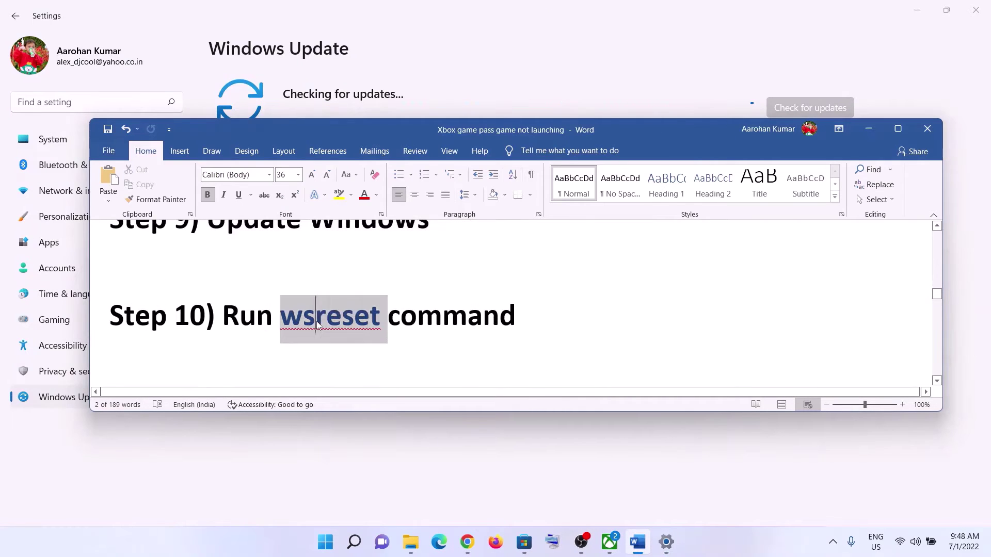
{"action": "right_click", "coordinate": [317, 318]}
{"action": "left_click", "coordinate": [304, 172]}
- Search Windows for the copied wsreset command, run it, and move its console window aside
{"action": "left_click", "coordinate": [322, 551]}
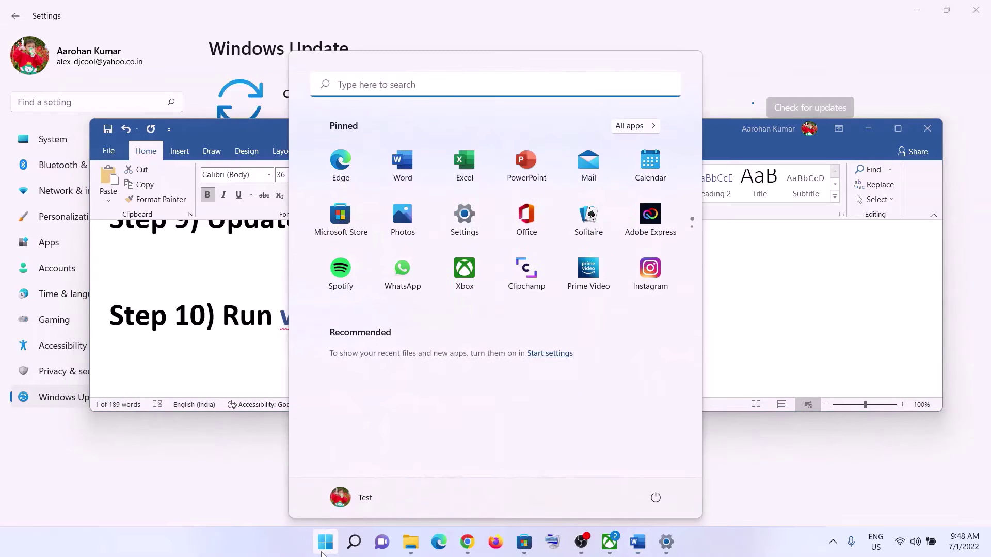
{"action": "key", "text": "ctrl+v"}
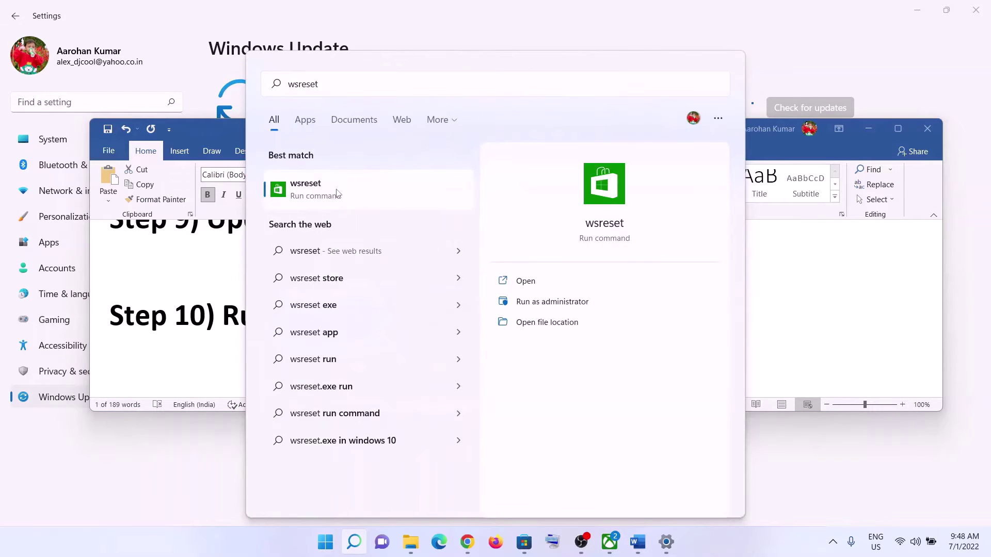
{"action": "left_click", "coordinate": [336, 193]}
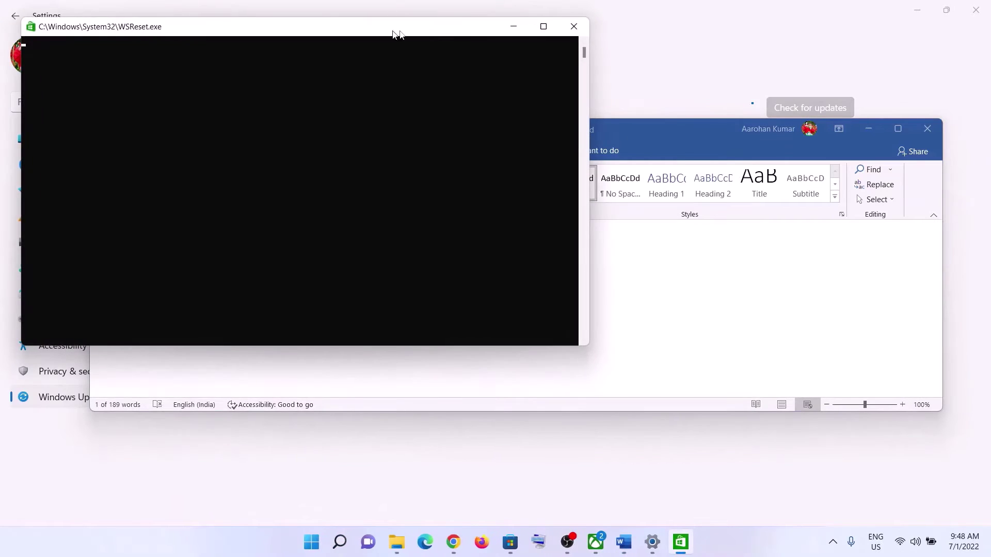
{"action": "left_click_drag", "start_coordinate": [397, 34], "coordinate": [586, 71]}
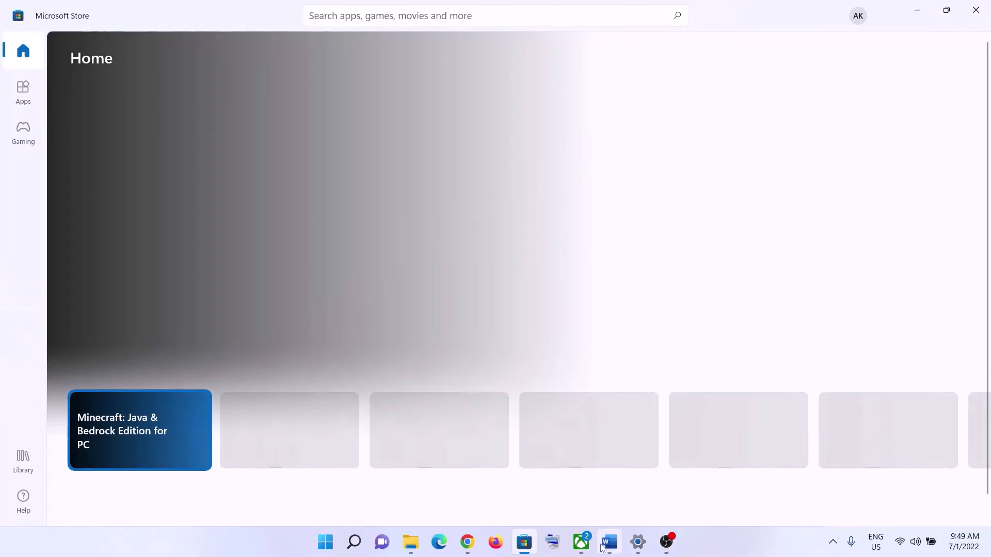
- Switch to the Word document and highlight the Step 11 instruction about repairing or resetting the Xbox app and Store
{"action": "left_click", "coordinate": [608, 542]}
{"action": "scroll", "coordinate": [418, 327], "scroll_direction": "down", "scroll_amount": 3}
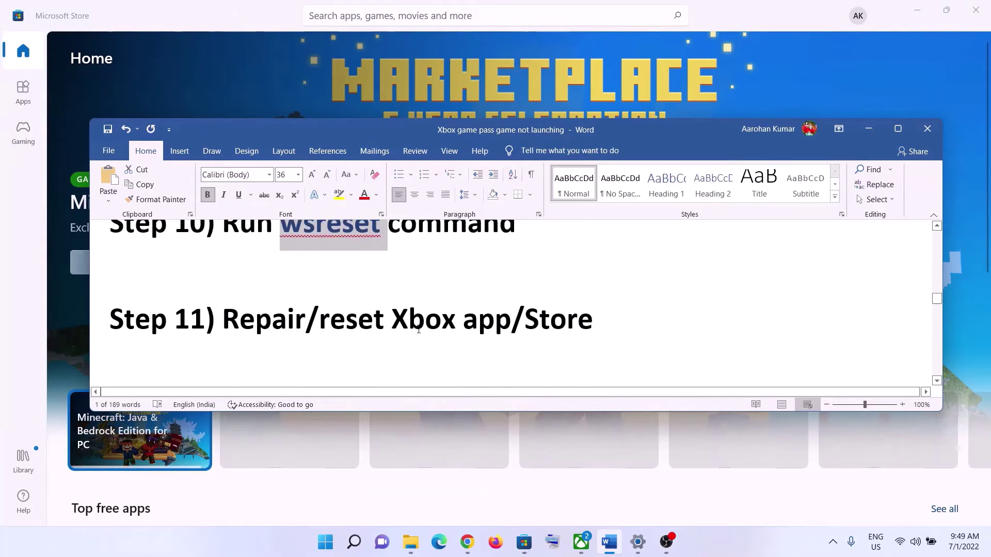
{"action": "left_click_drag", "start_coordinate": [223, 320], "coordinate": [594, 305]}
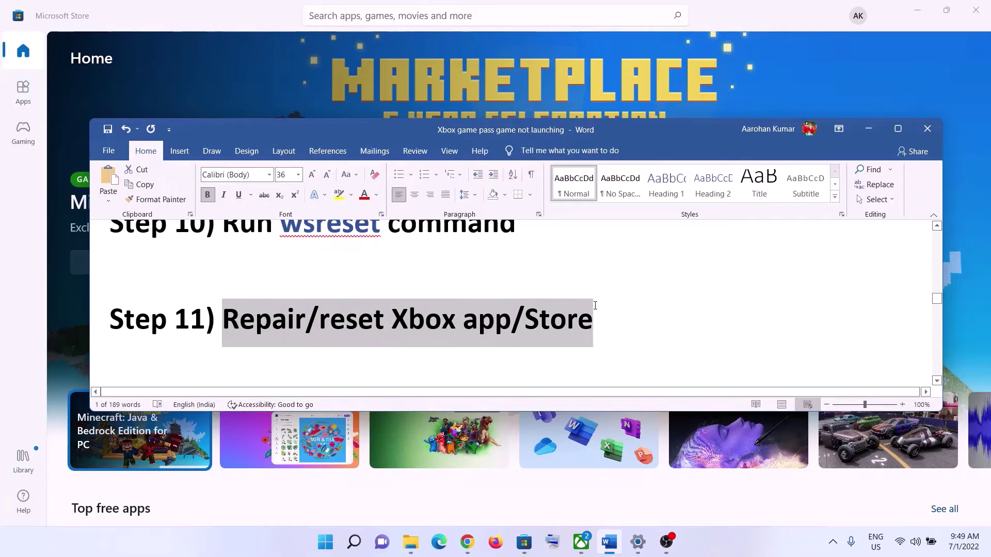
- Search Windows for store and open the app settings of Microsoft Store
{"action": "left_click", "coordinate": [326, 542]}
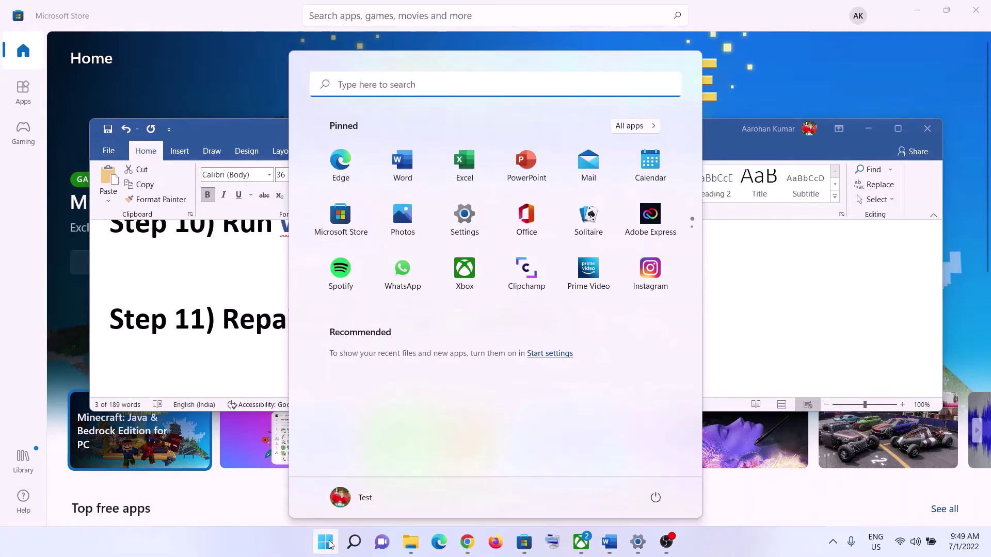
{"action": "type", "text": "st"}
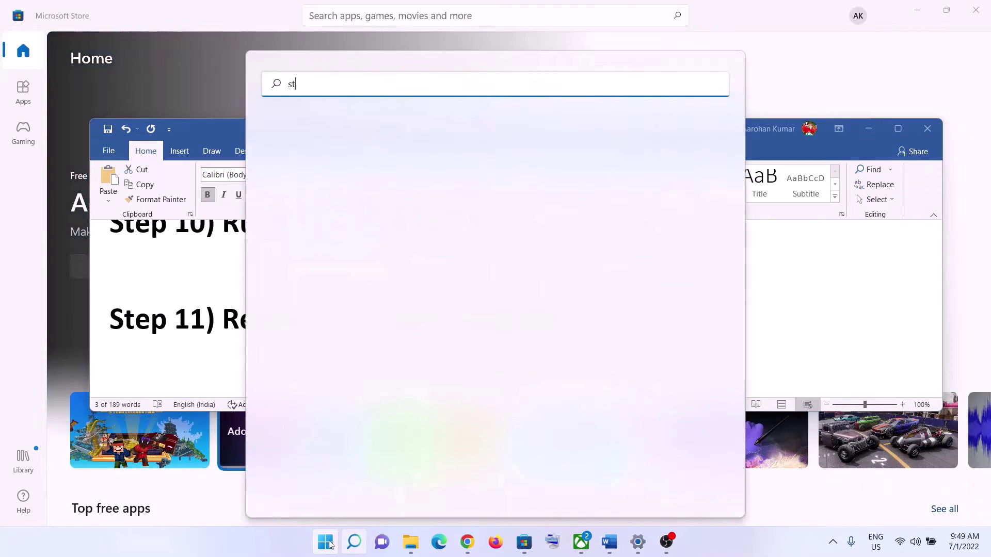
{"action": "type", "text": "ore"}
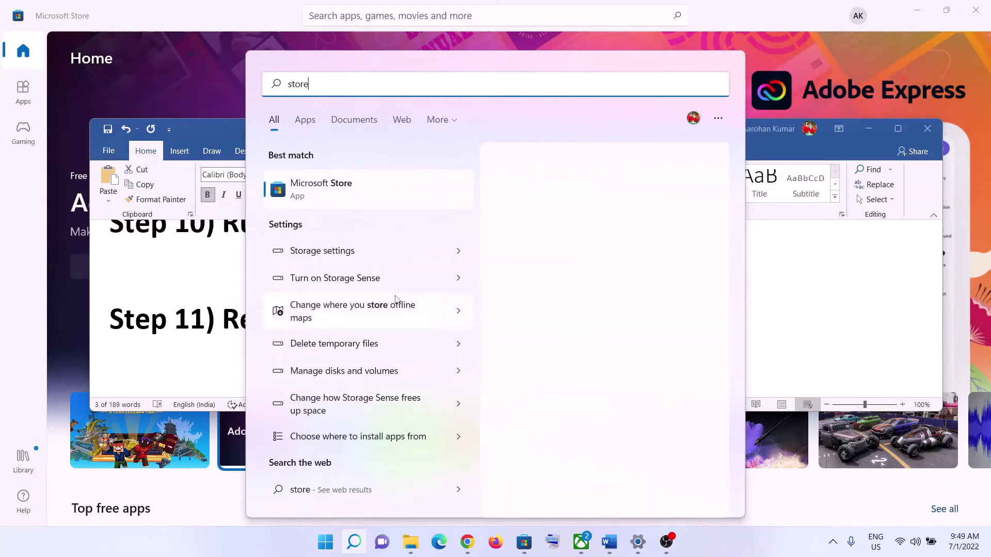
{"action": "left_click", "coordinate": [339, 194]}
{"action": "right_click", "coordinate": [340, 194]}
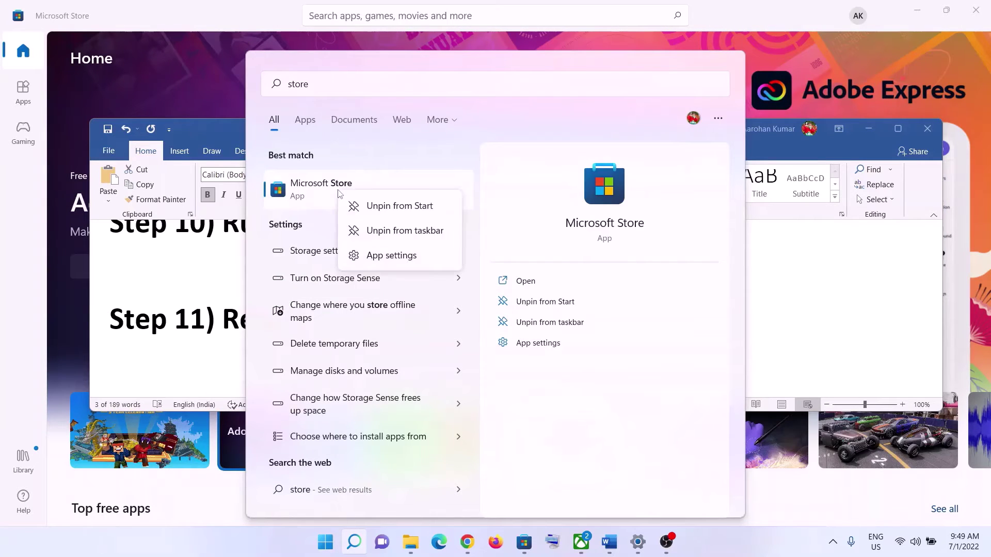
{"action": "left_click", "coordinate": [376, 257]}
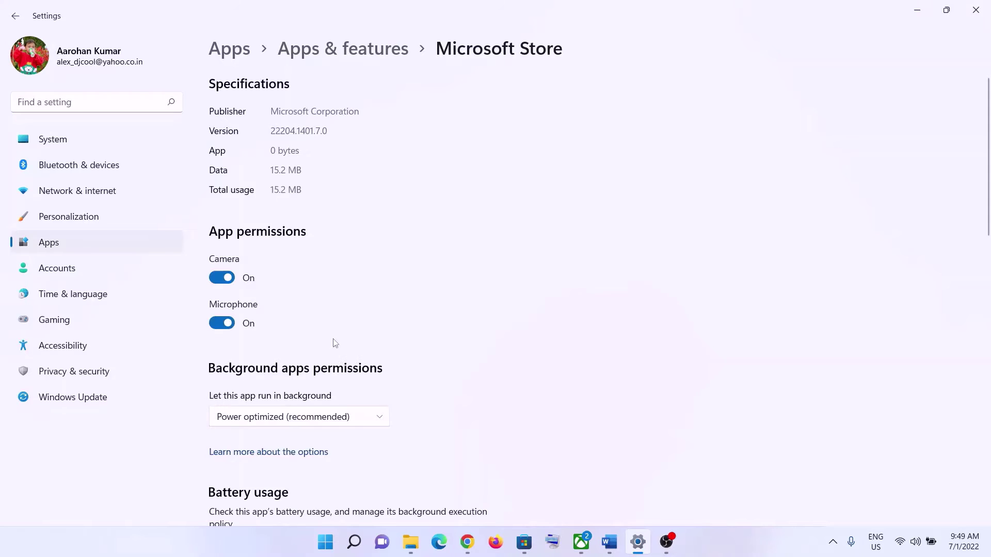
- Repair the Microsoft Store app, then reset it and confirm deleting its data
{"action": "scroll", "coordinate": [333, 343], "scroll_direction": "down", "scroll_amount": 8}
{"action": "scroll", "coordinate": [331, 349], "scroll_direction": "down", "scroll_amount": 2}
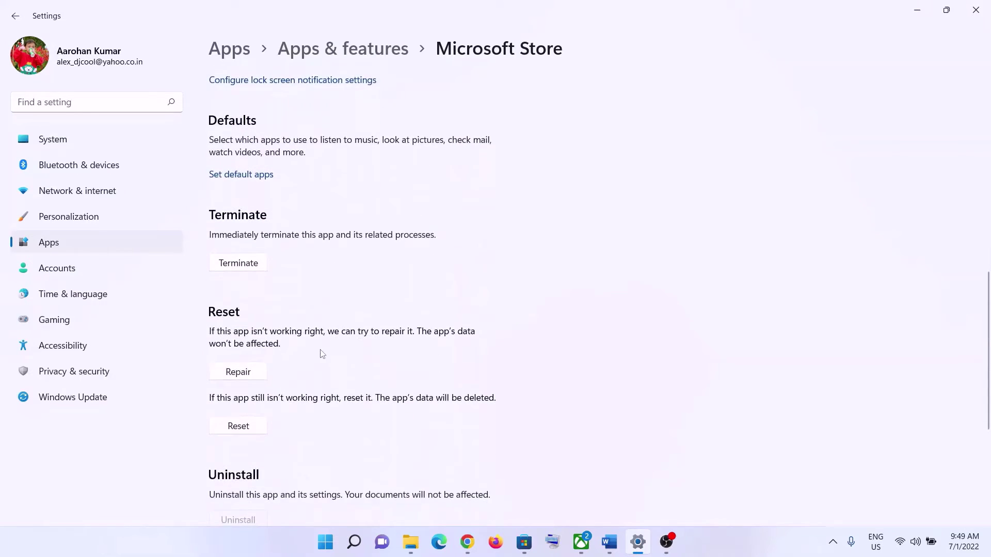
{"action": "left_click", "coordinate": [243, 375]}
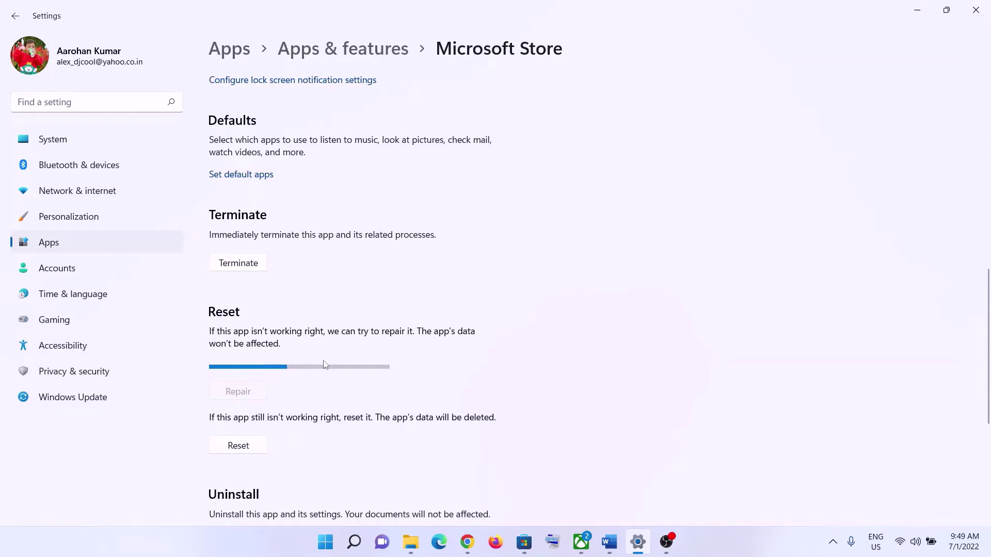
{"action": "left_click", "coordinate": [239, 433]}
{"action": "left_click", "coordinate": [293, 398]}
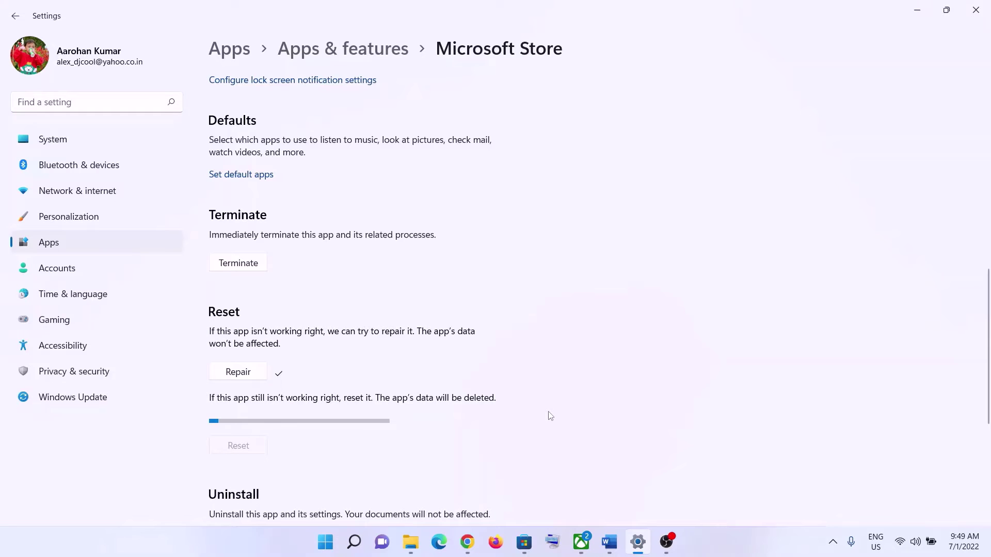
- Search Windows for xbox and open the app settings of the Xbox app
{"action": "left_click", "coordinate": [326, 543]}
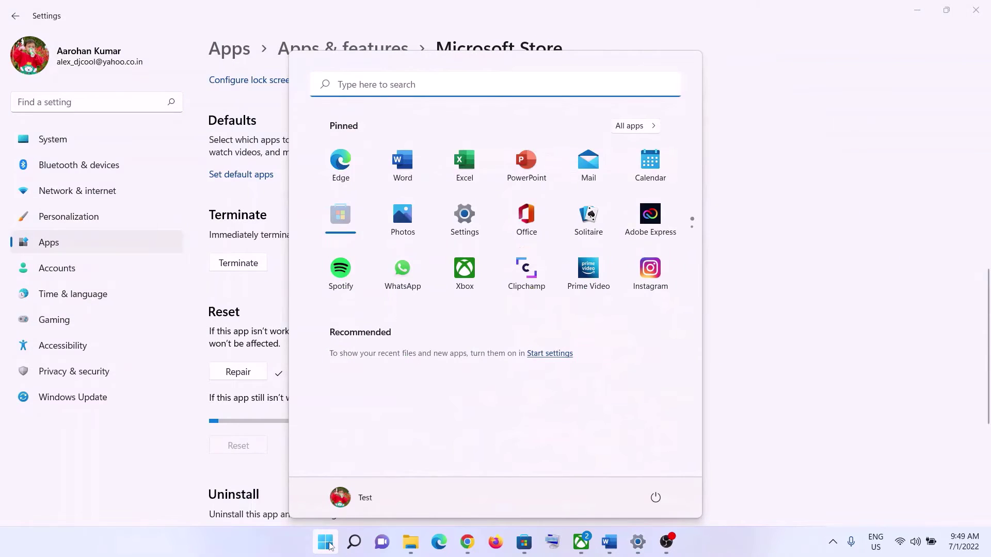
{"action": "type", "text": "xbox"}
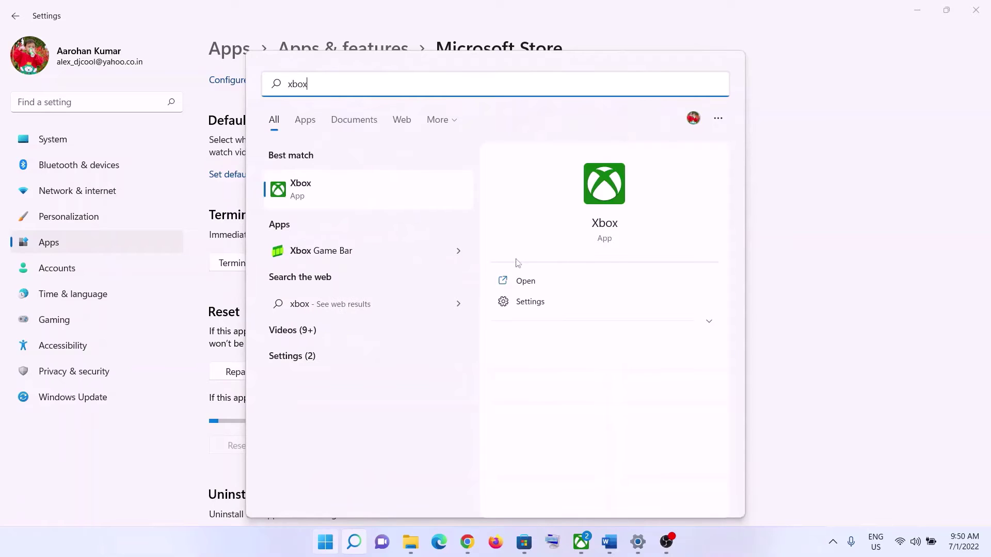
{"action": "right_click", "coordinate": [306, 188]}
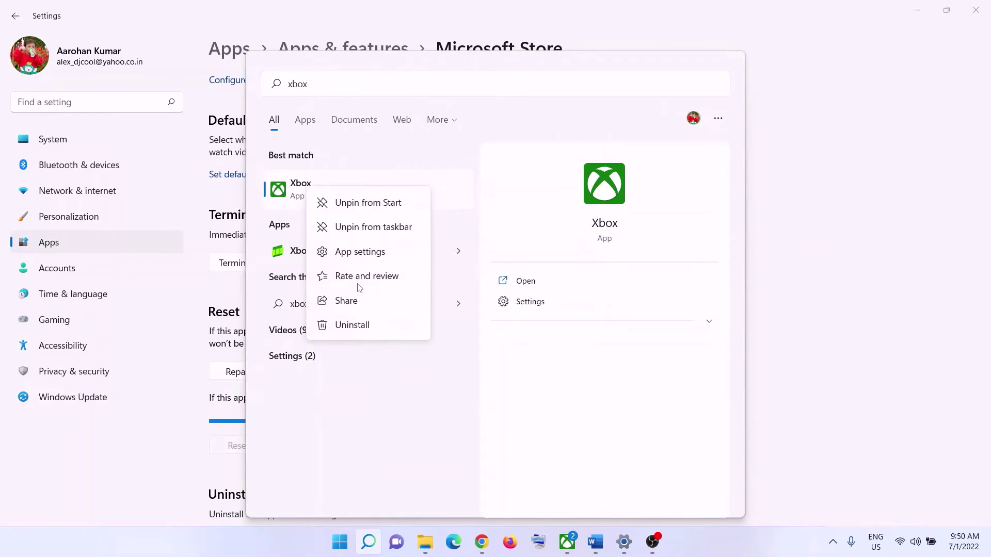
{"action": "left_click", "coordinate": [359, 253]}
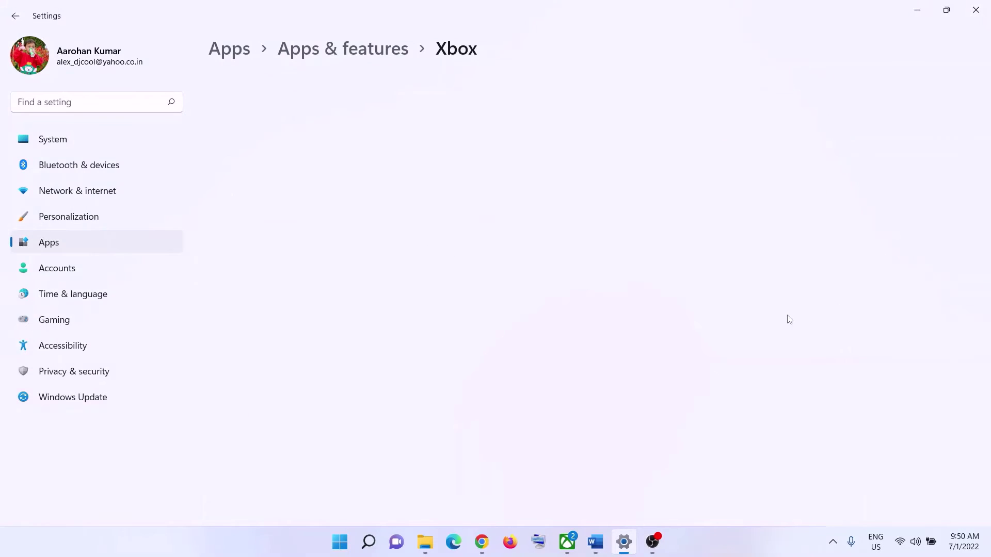
- Repair the Xbox app, then reset it and confirm deleting its data
{"action": "scroll", "coordinate": [465, 391], "scroll_direction": "down", "scroll_amount": 10}
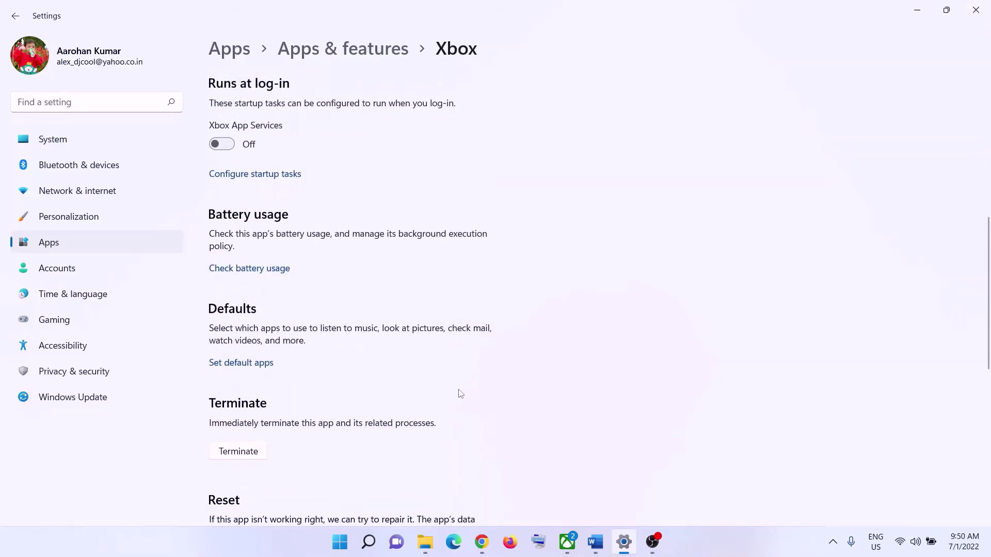
{"action": "scroll", "coordinate": [461, 394], "scroll_direction": "down", "scroll_amount": 3}
{"action": "left_click", "coordinate": [258, 281]}
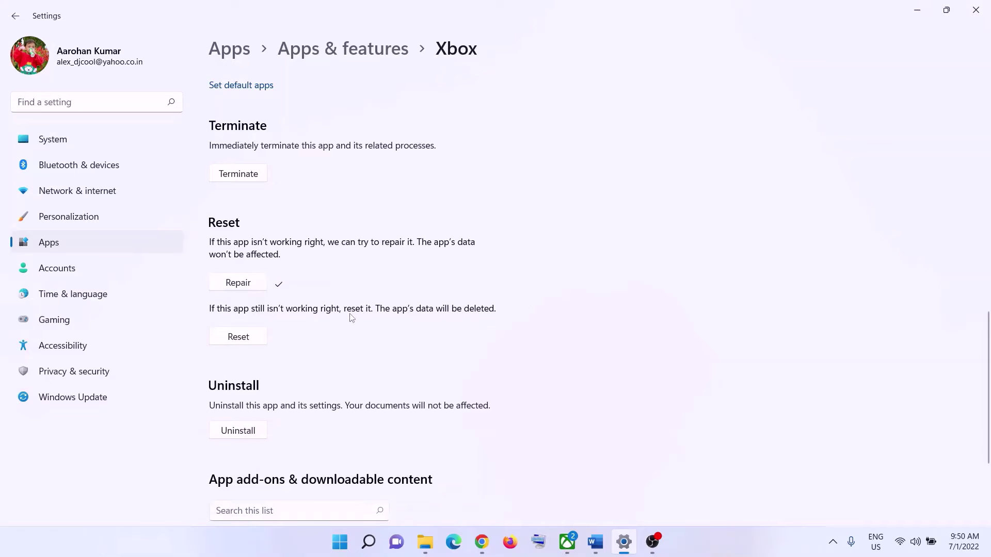
{"action": "left_click", "coordinate": [255, 342]}
{"action": "left_click", "coordinate": [312, 311]}
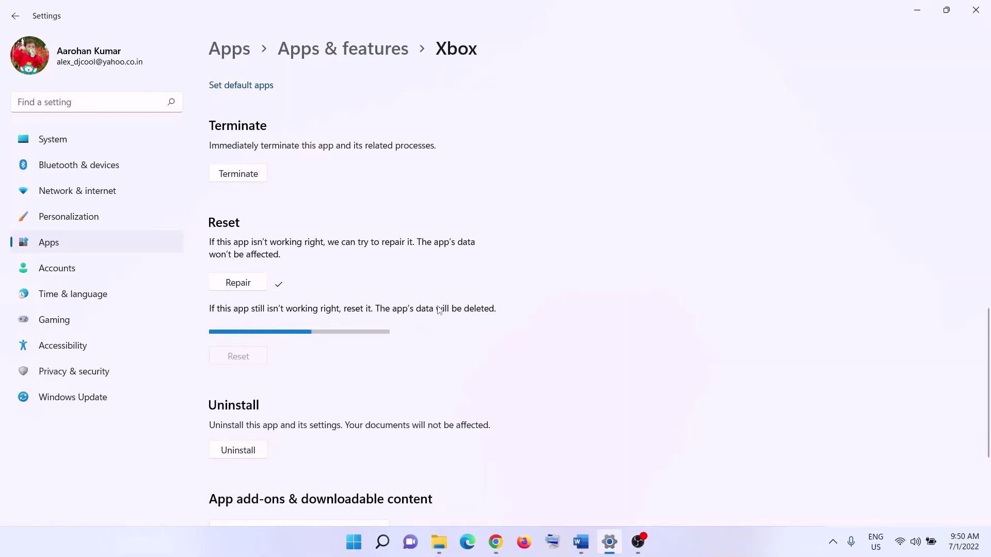
- Switch to the Word document and copy the full Get-AppxPackage command from Step 12
{"action": "left_click", "coordinate": [583, 543]}
{"action": "scroll", "coordinate": [480, 320], "scroll_direction": "down", "scroll_amount": 2}
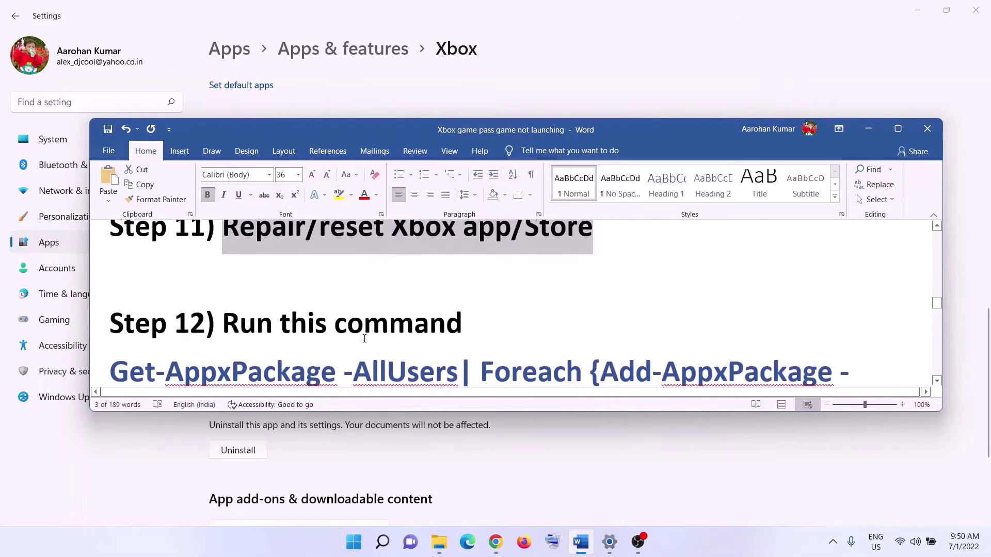
{"action": "scroll", "coordinate": [364, 339], "scroll_direction": "down", "scroll_amount": 3}
{"action": "left_click_drag", "start_coordinate": [666, 333], "coordinate": [110, 227]}
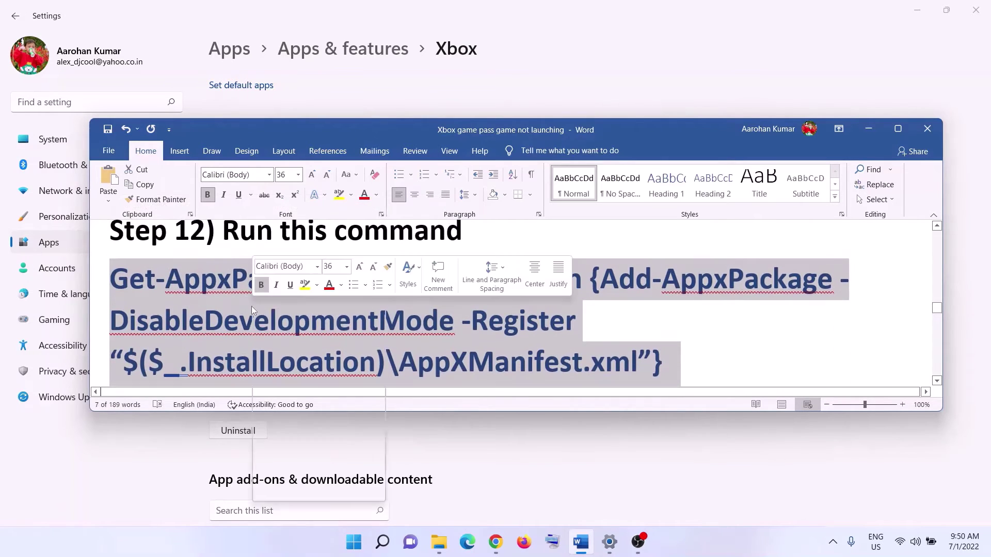
{"action": "right_click", "coordinate": [252, 305]}
{"action": "left_click", "coordinate": [279, 332]}
- Run the copied Get-AppxPackage command in Windows PowerShell opened as administrator, and close the PowerShell window
{"action": "left_click", "coordinate": [354, 542]}
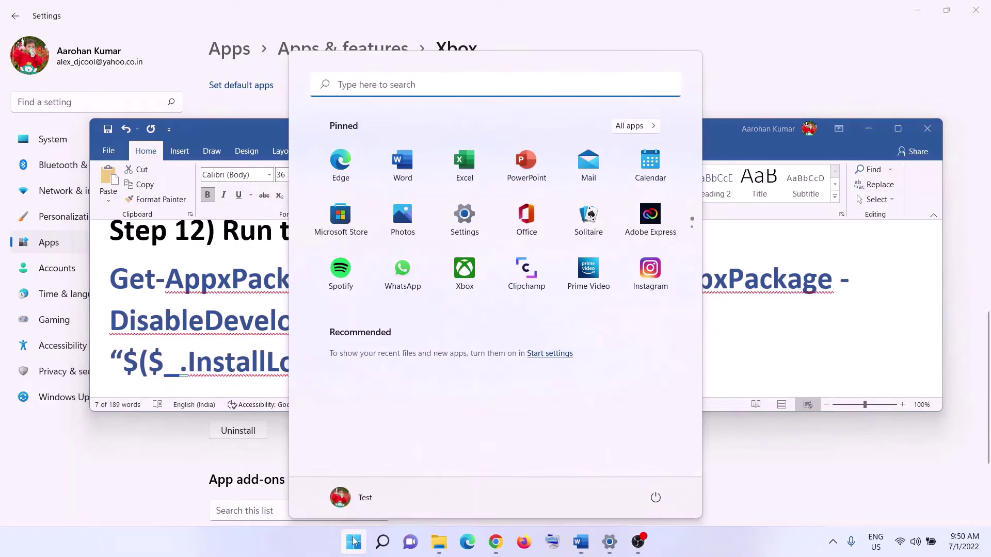
{"action": "type", "text": "powersh"}
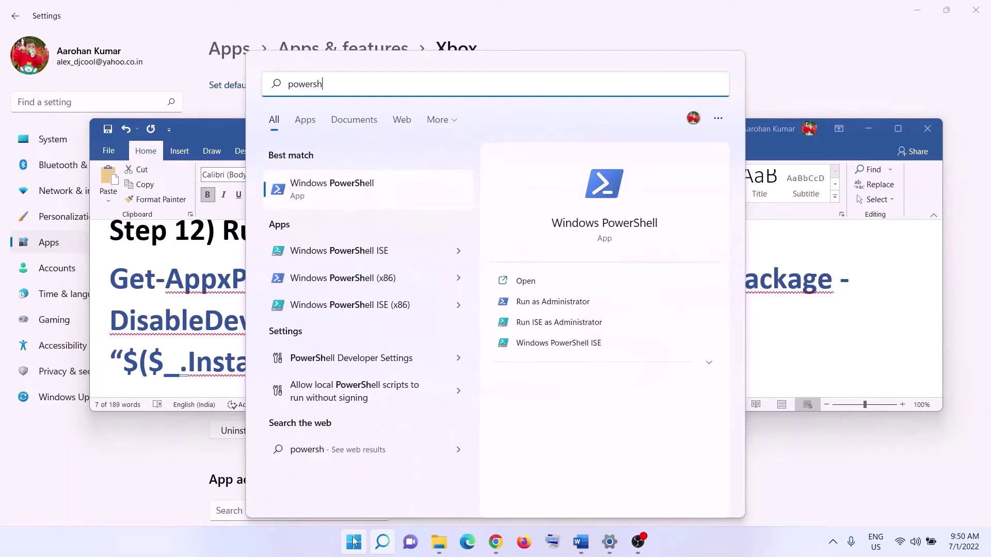
{"action": "type", "text": "ell"}
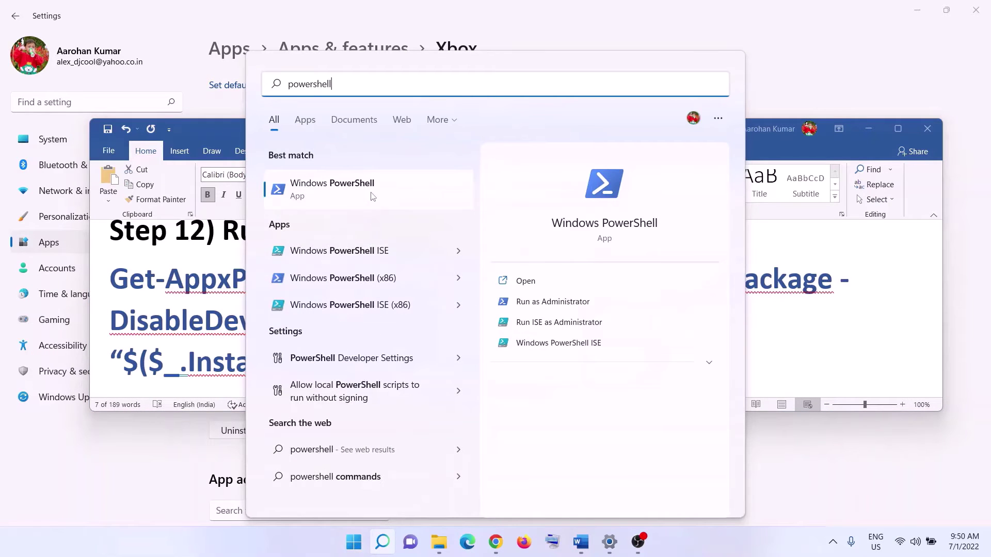
{"action": "right_click", "coordinate": [373, 197]}
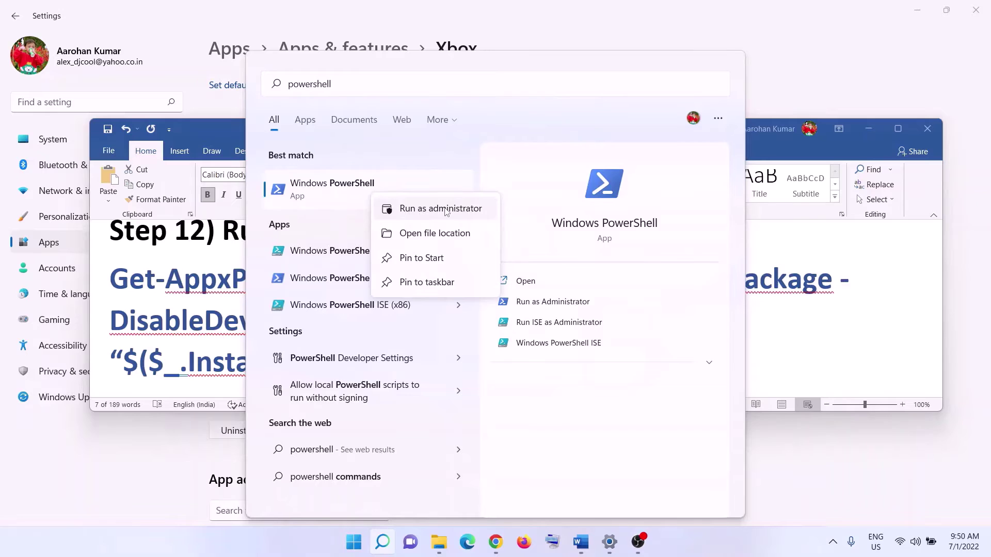
{"action": "left_click", "coordinate": [447, 210]}
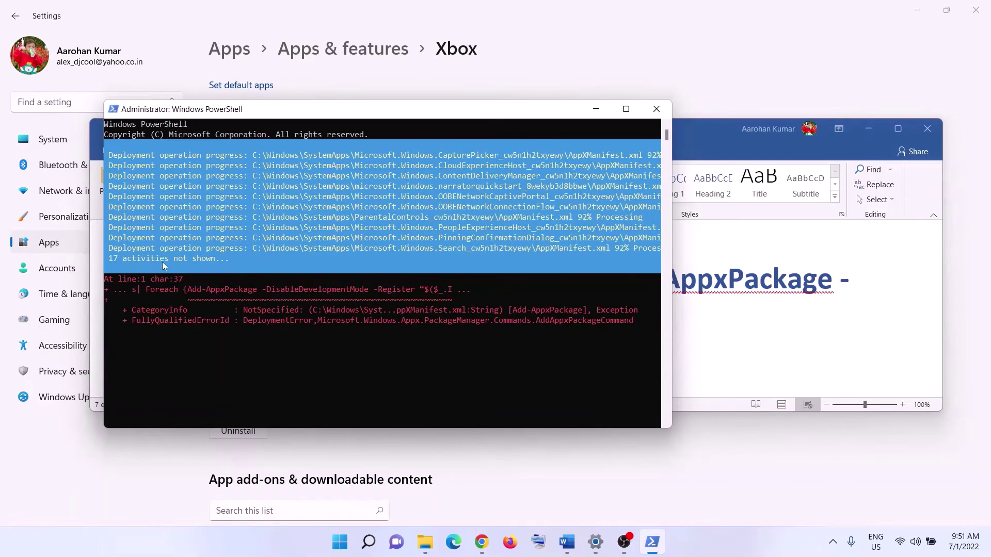
{"action": "left_click", "coordinate": [703, 539]}
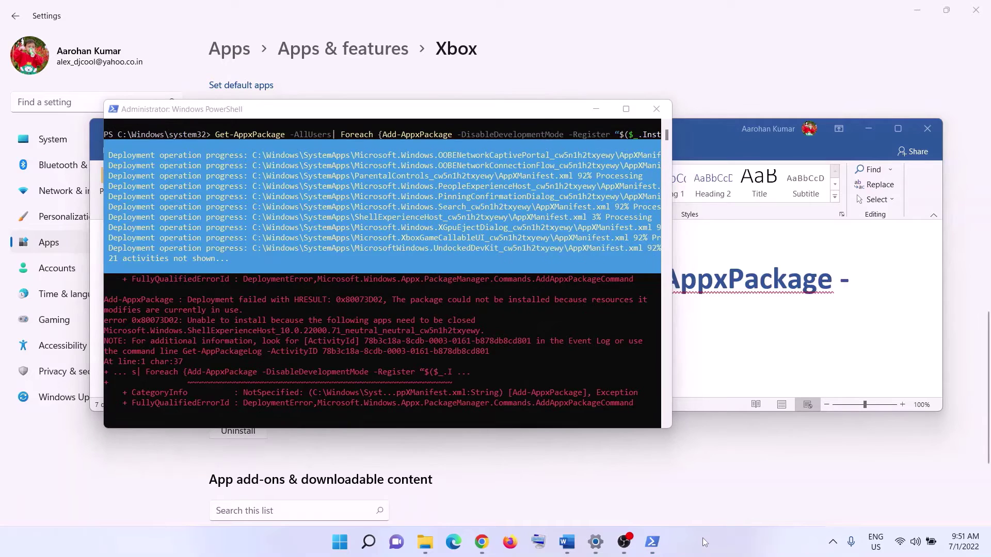
{"action": "left_click", "coordinate": [657, 109]}
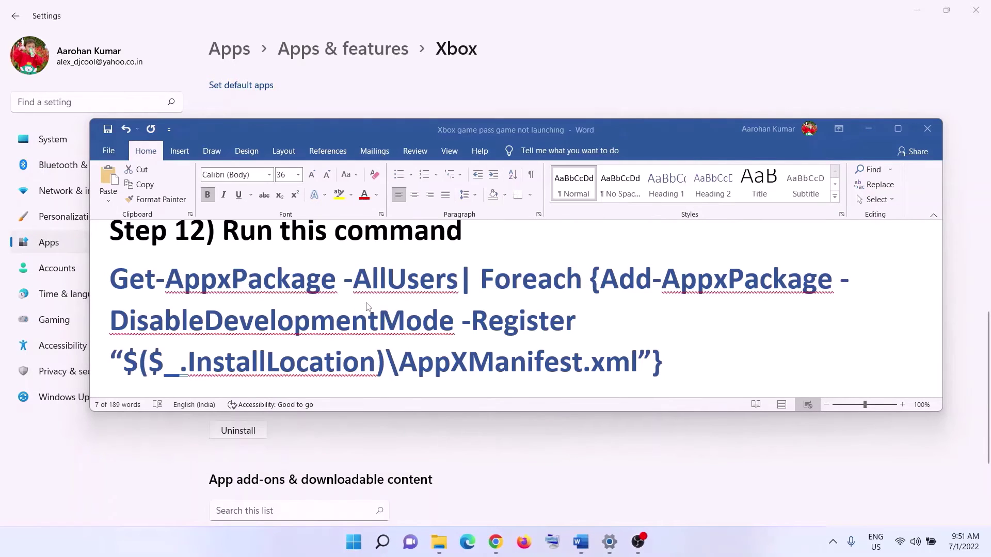
- Highlight the Step 13 instruction about starting the services and maximize the Word window
{"action": "scroll", "coordinate": [368, 306], "scroll_direction": "down", "scroll_amount": 3}
{"action": "scroll", "coordinate": [368, 307], "scroll_direction": "down", "scroll_amount": 1}
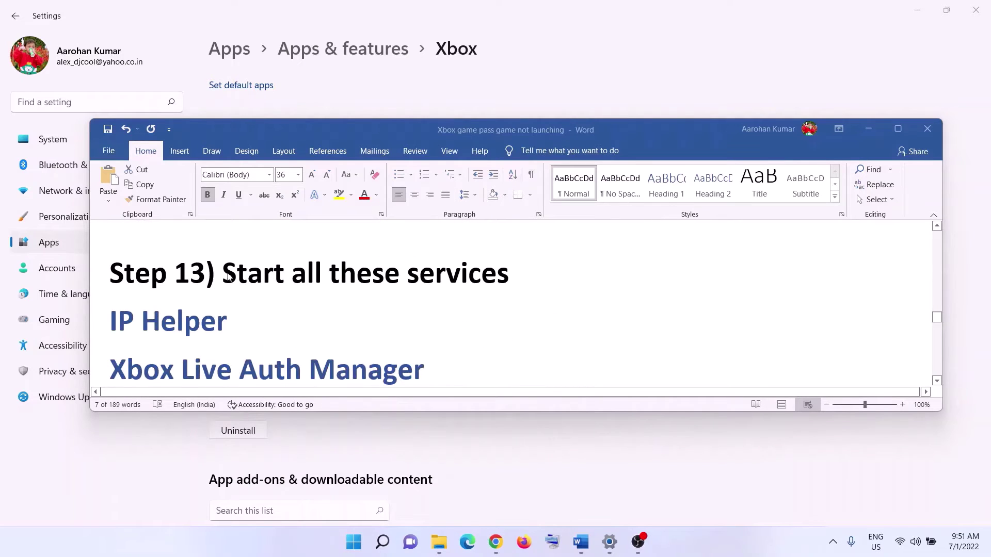
{"action": "left_click_drag", "start_coordinate": [223, 277], "coordinate": [509, 279]}
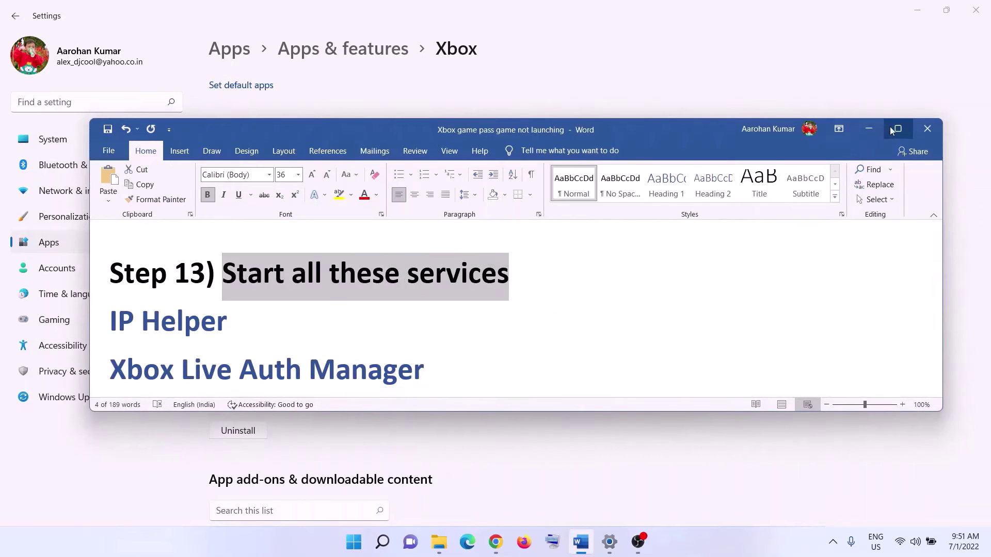
{"action": "left_click", "coordinate": [897, 130]}
- Search Windows for services and open the Services app
{"action": "left_click", "coordinate": [361, 542]}
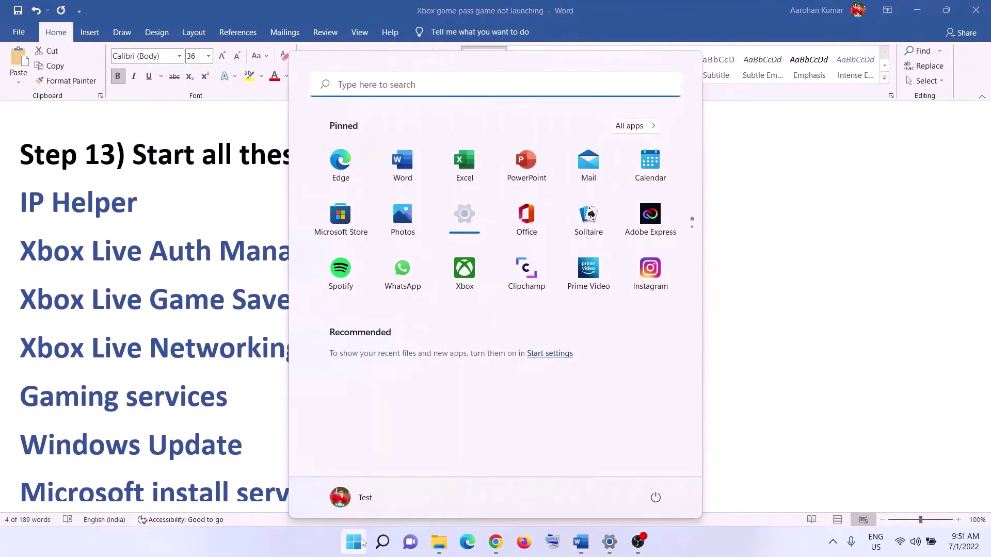
{"action": "type", "text": "services"}
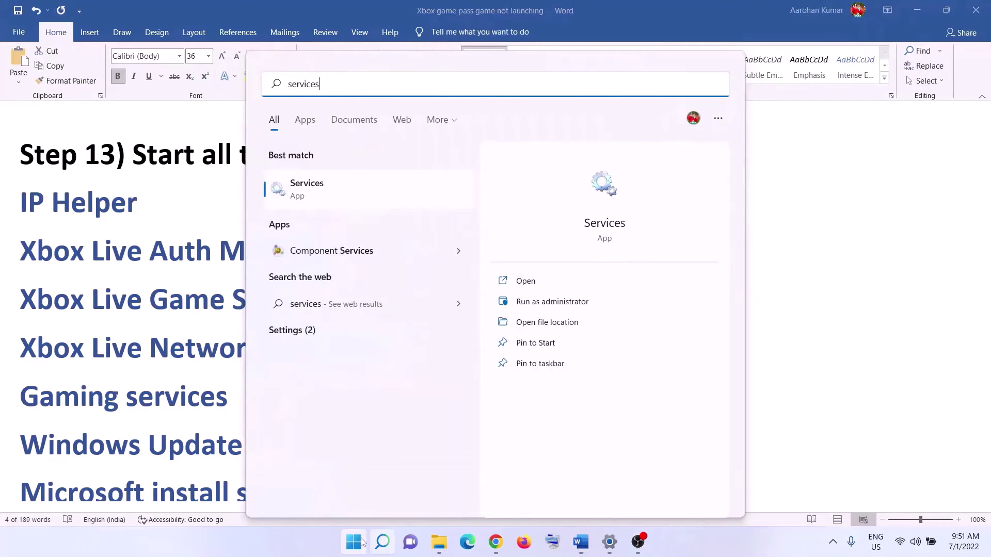
{"action": "left_click", "coordinate": [407, 199]}
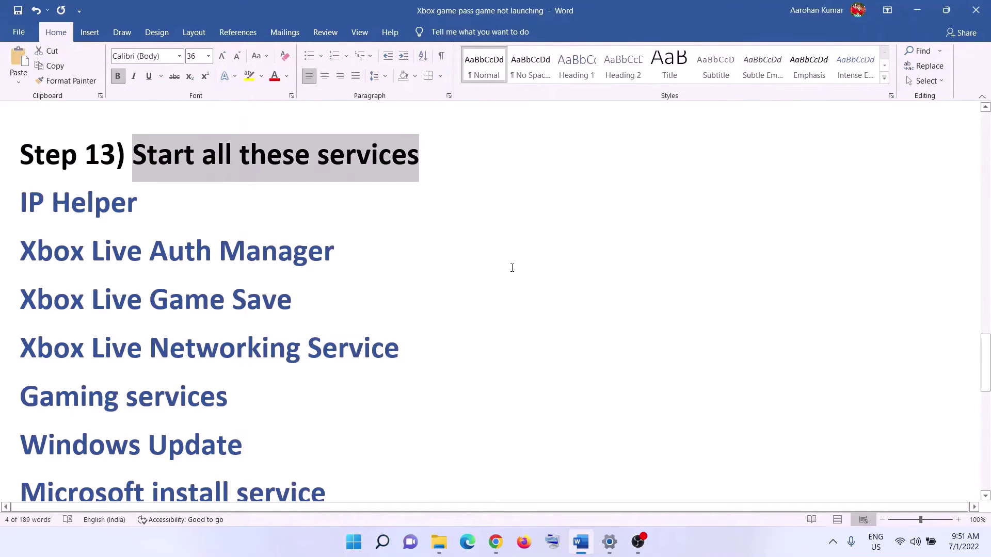
- Set the startup type of the IP Helper service to Automatic and save its properties
{"action": "left_click", "coordinate": [272, 356]}
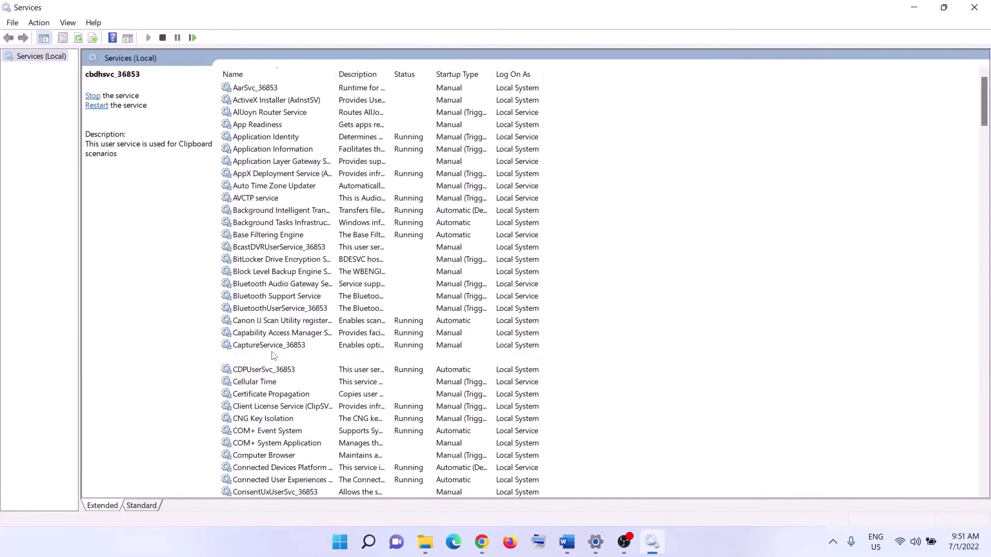
{"action": "key", "text": "i"}
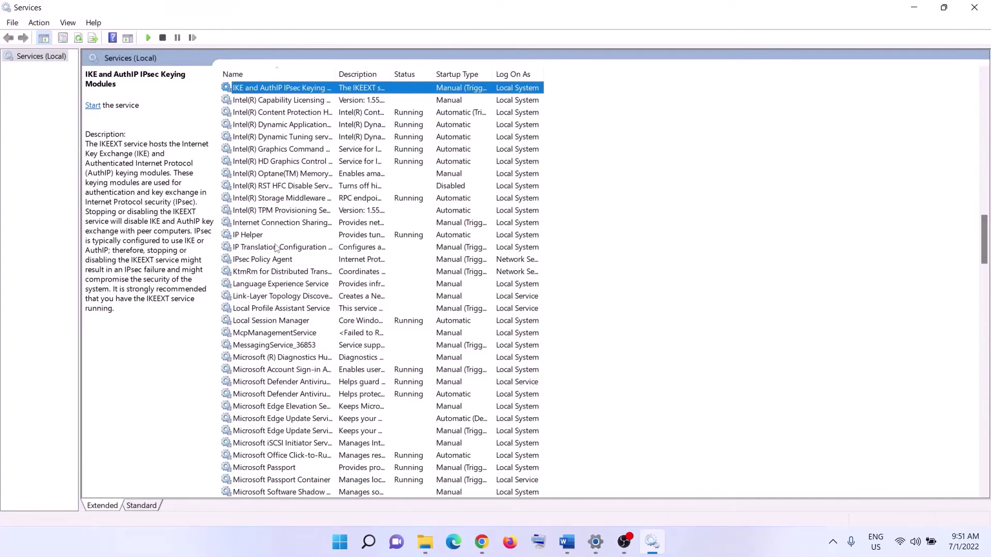
{"action": "left_click", "coordinate": [259, 238]}
{"action": "double_click", "coordinate": [268, 239]}
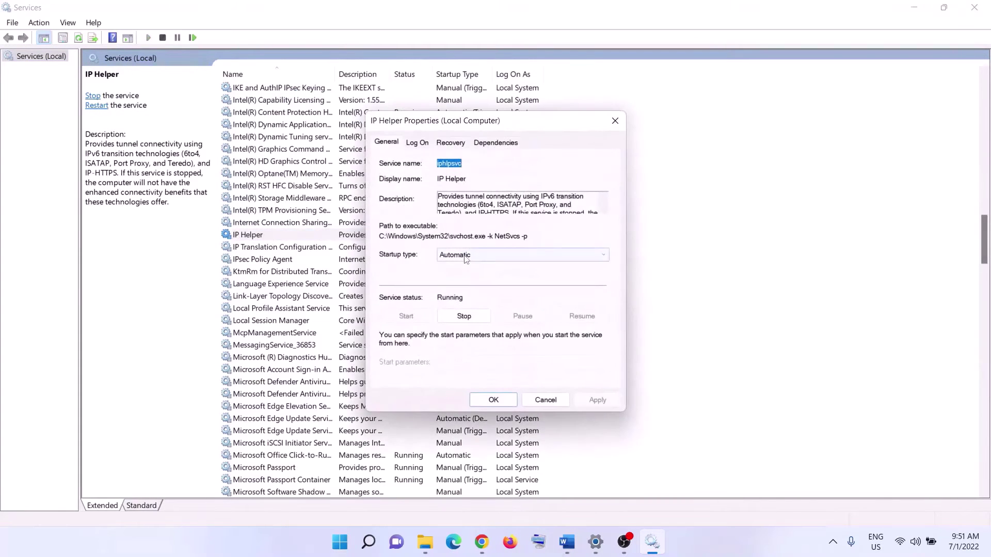
{"action": "left_click", "coordinate": [521, 255]}
{"action": "left_click", "coordinate": [459, 277]}
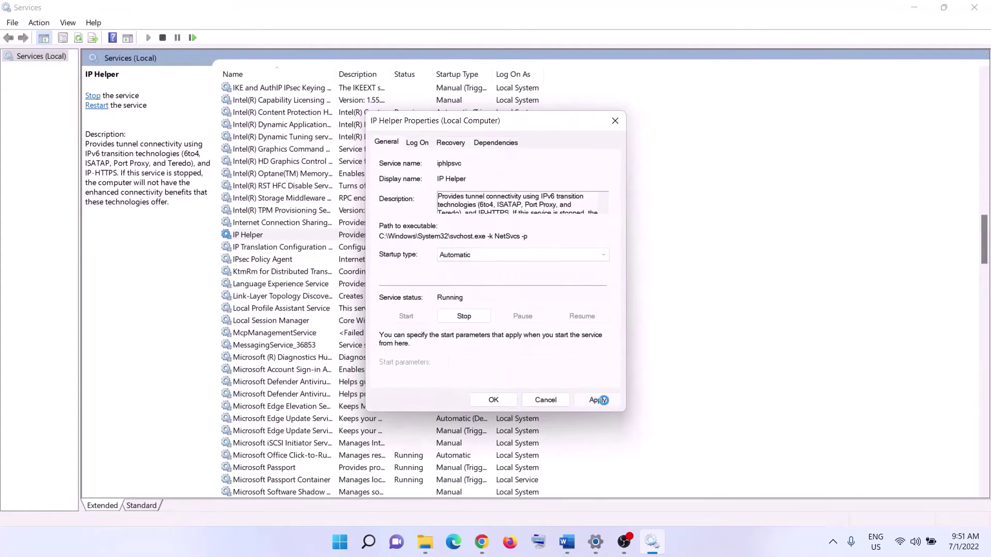
{"action": "left_click", "coordinate": [490, 404]}
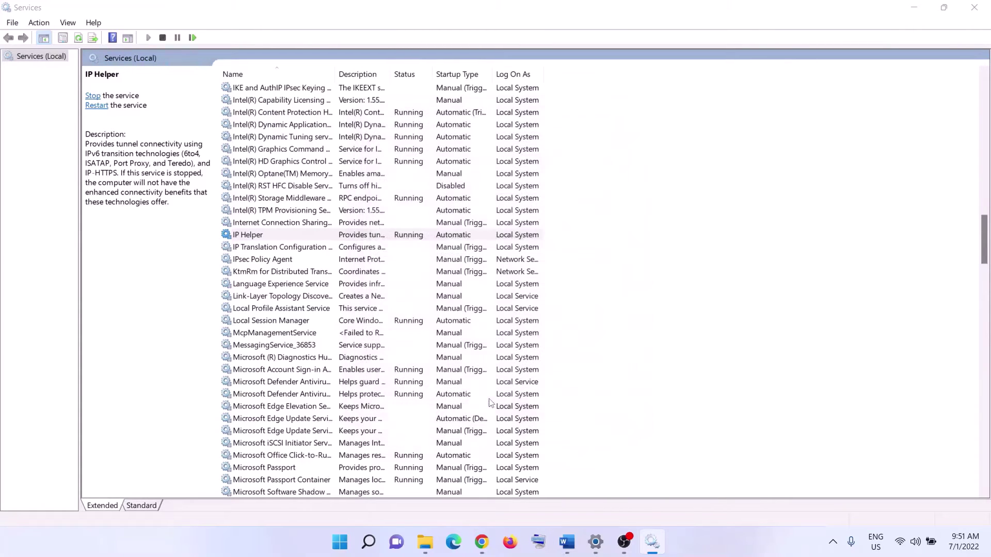
- Set the Xbox Accessory Management Service to Automatic startup, start it and save its properties
{"action": "left_click", "coordinate": [345, 374]}
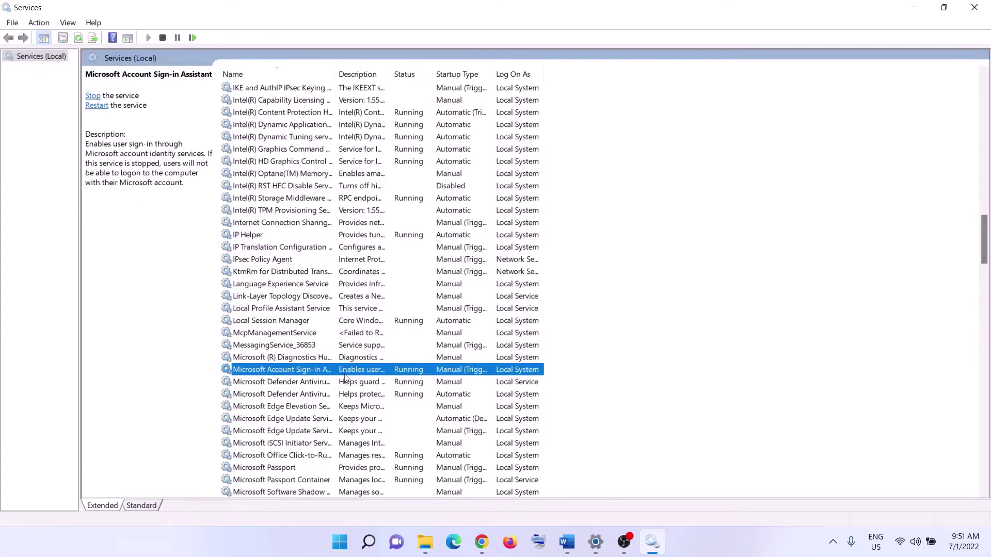
{"action": "key", "text": "x"}
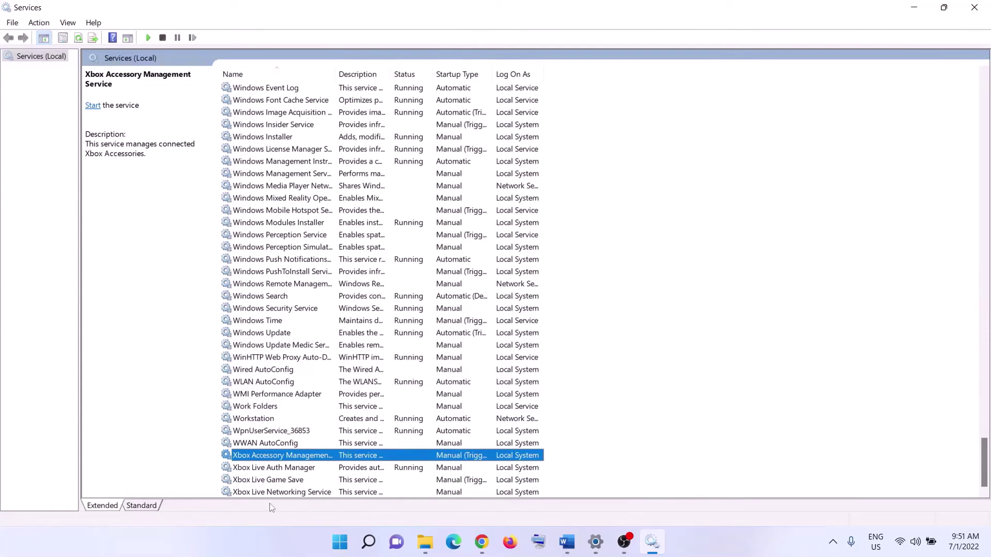
{"action": "double_click", "coordinate": [299, 456]}
{"action": "left_click", "coordinate": [500, 254]}
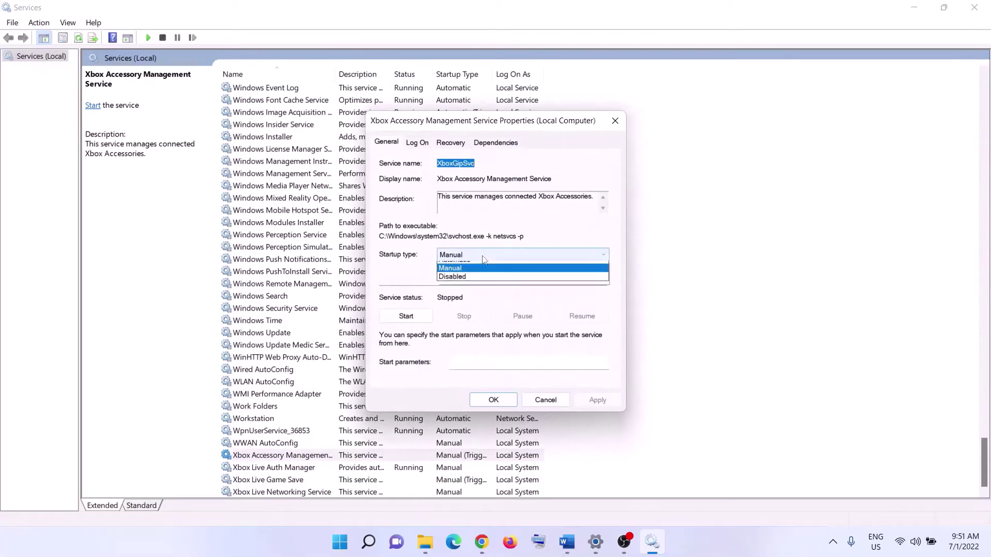
{"action": "left_click", "coordinate": [473, 274]}
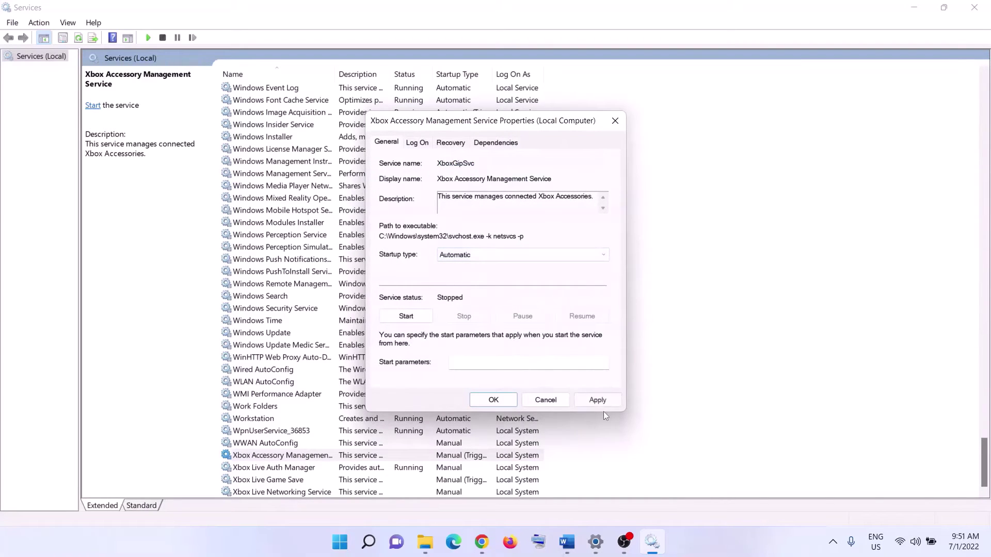
{"action": "left_click", "coordinate": [413, 320]}
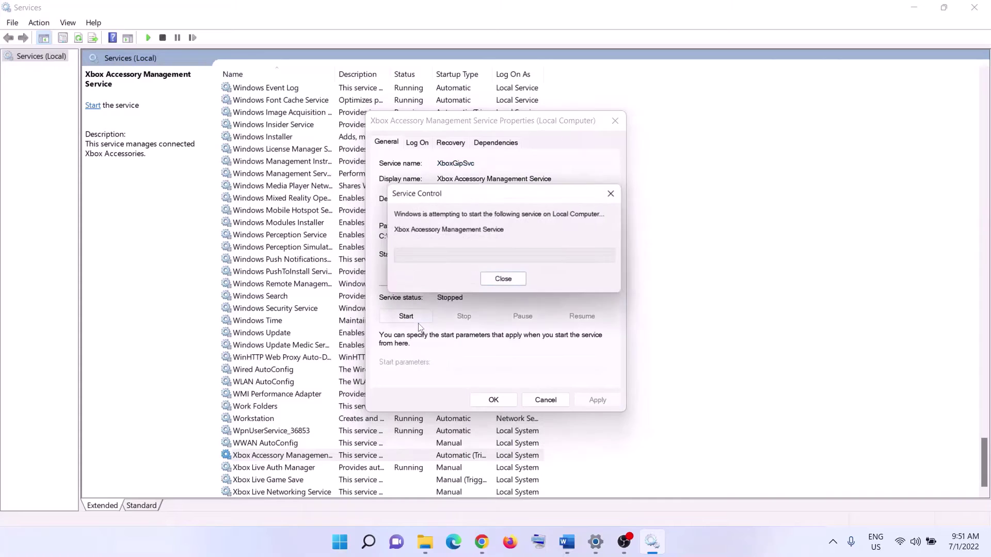
{"action": "left_click", "coordinate": [493, 400]}
- Set the startup type of the Xbox Live Auth Manager service to Automatic and apply it
{"action": "key", "text": "Down"}
{"action": "key", "text": "Return"}
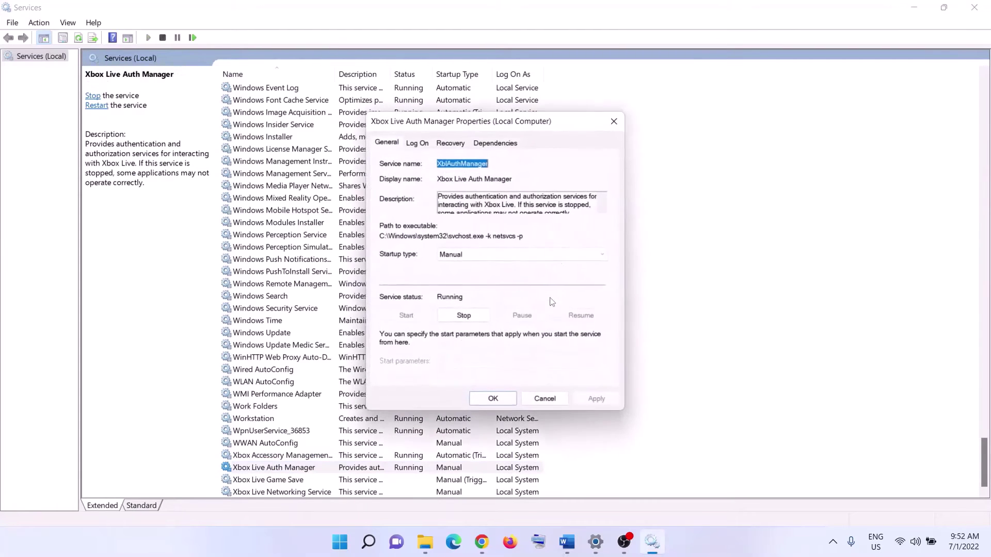
{"action": "left_click", "coordinate": [516, 258]}
{"action": "left_click", "coordinate": [478, 273]}
{"action": "left_click", "coordinate": [593, 400]}
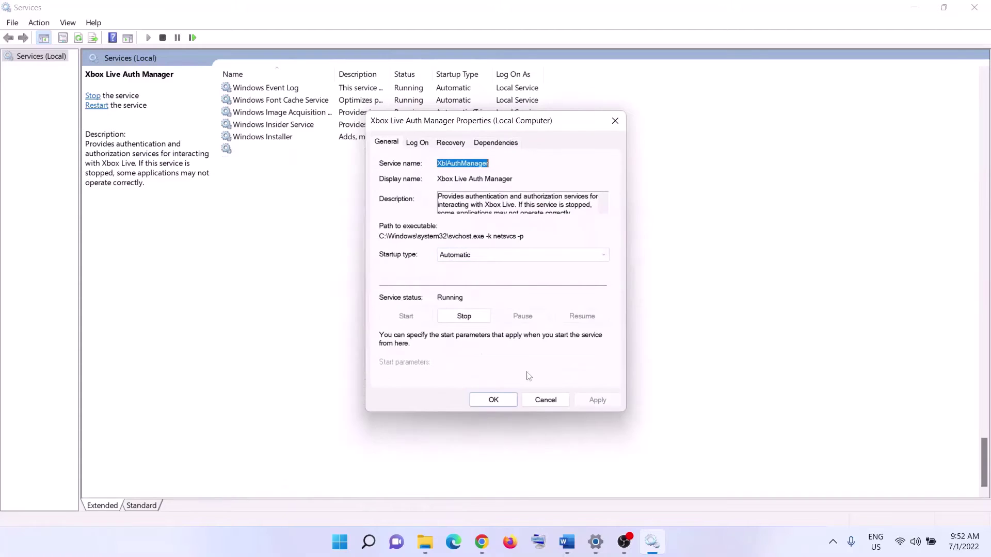
{"action": "left_click", "coordinate": [509, 407]}
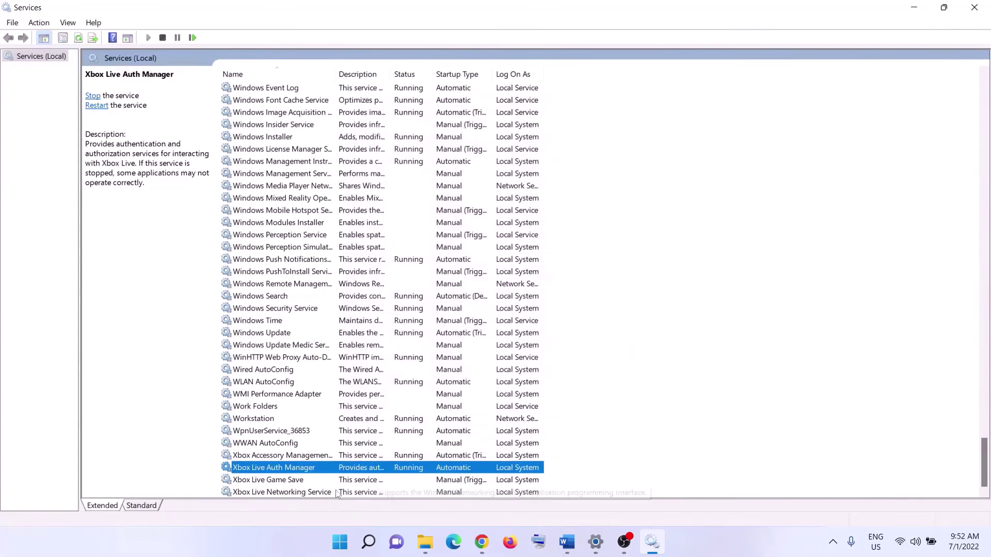
- Set the Xbox Live Game Save service to Automatic startup, apply it and start the service
{"action": "key", "text": "Down"}
{"action": "key", "text": "Return"}
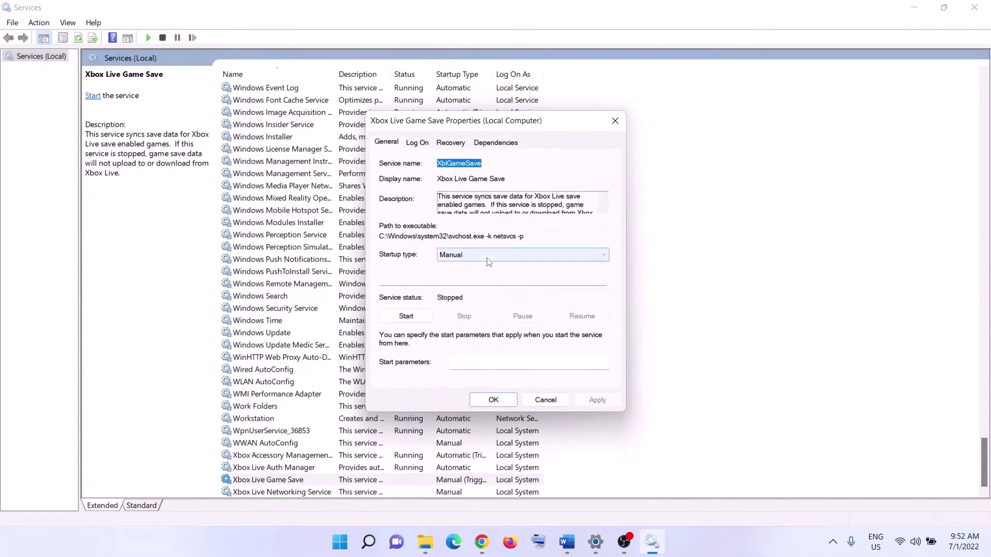
{"action": "left_click", "coordinate": [488, 256]}
{"action": "left_click", "coordinate": [468, 275]}
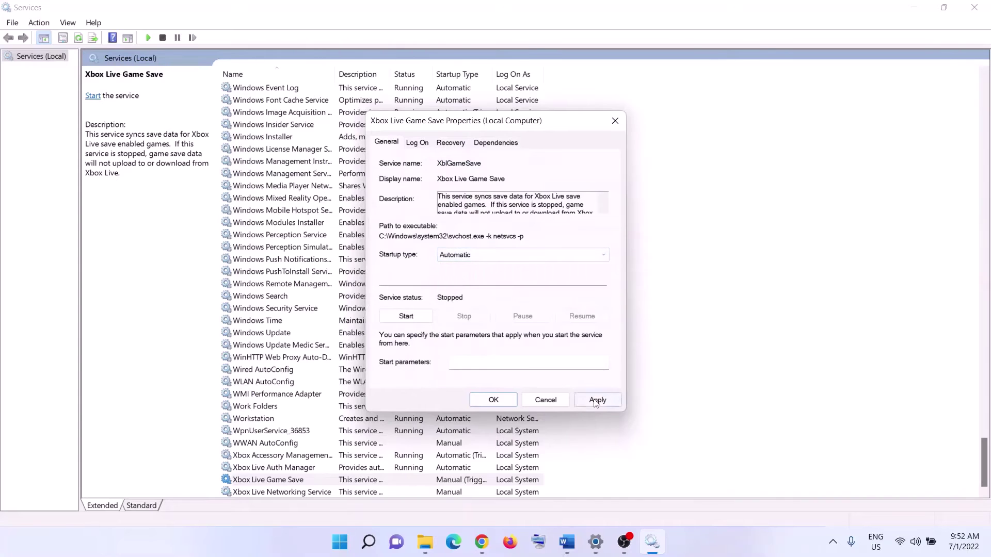
{"action": "left_click", "coordinate": [597, 400]}
{"action": "left_click", "coordinate": [409, 319]}
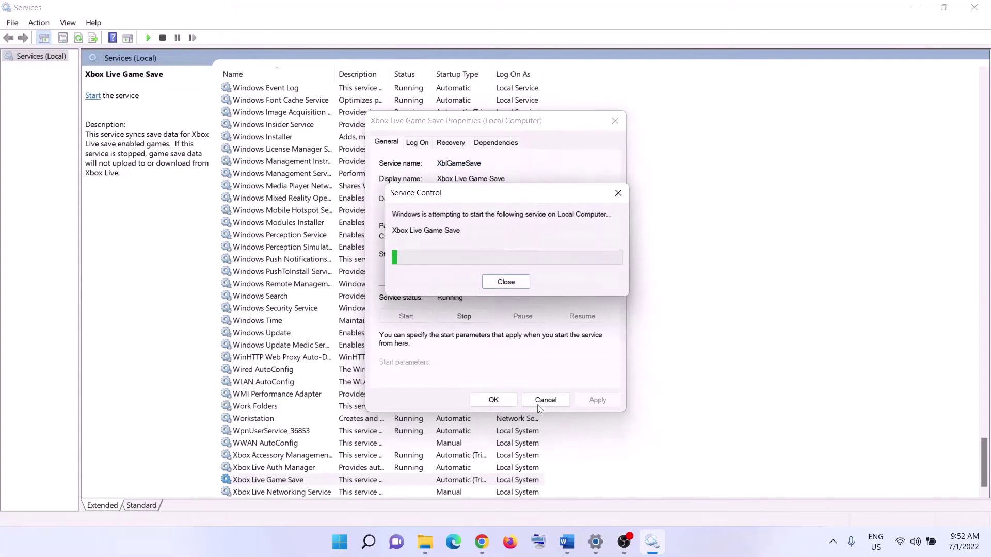
{"action": "left_click", "coordinate": [494, 401]}
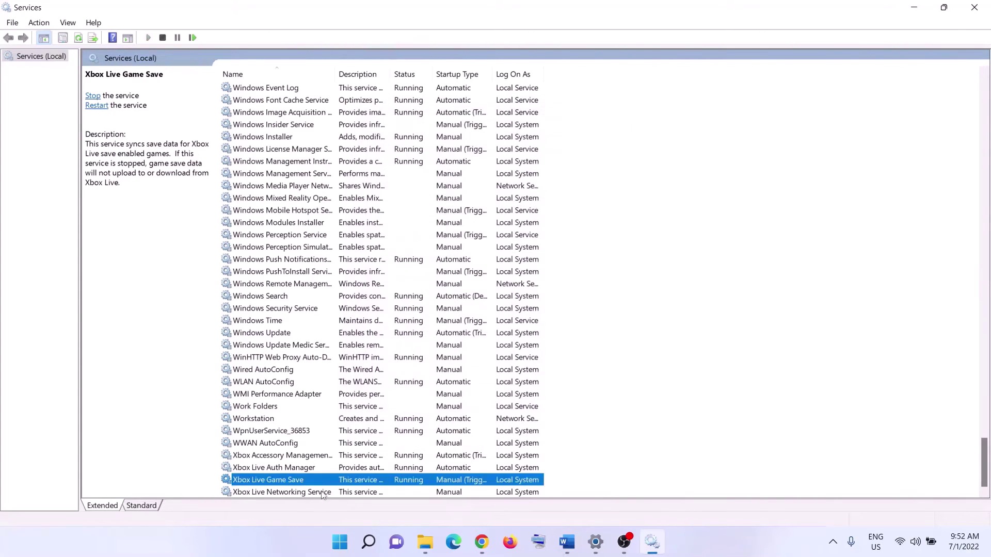
- Set the Xbox Live Networking Service to Automatic startup, apply it and start the service
{"action": "double_click", "coordinate": [324, 490]}
{"action": "left_click", "coordinate": [480, 254]}
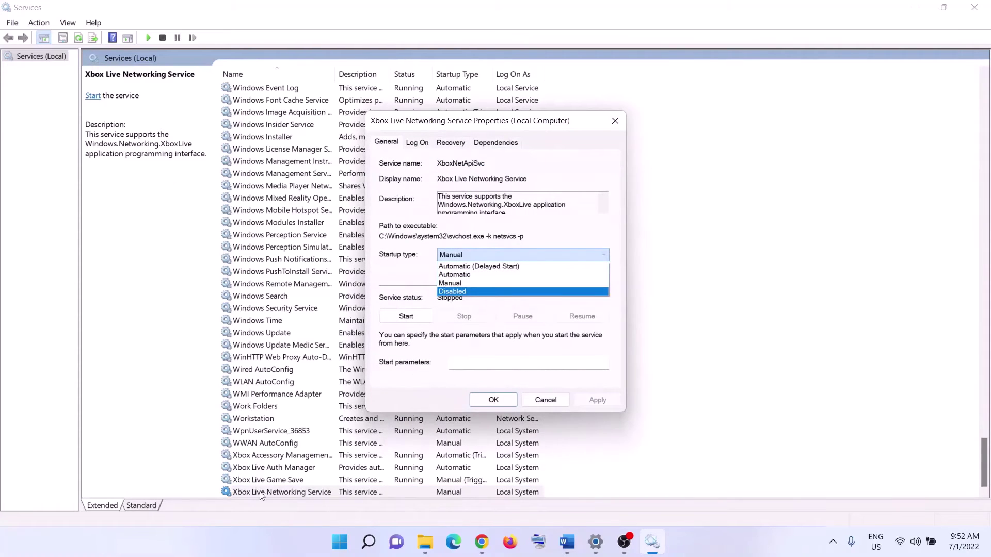
{"action": "left_click", "coordinate": [466, 275]}
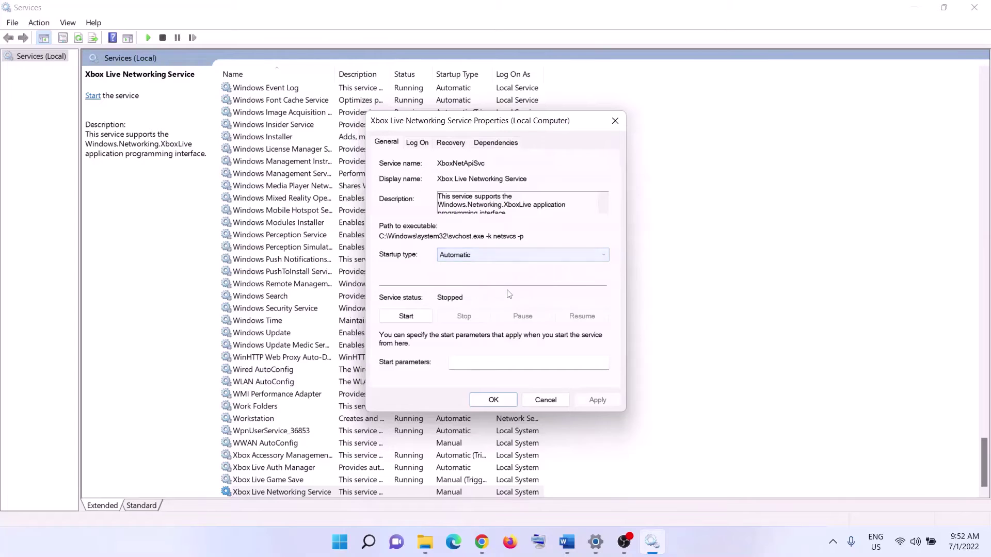
{"action": "left_click", "coordinate": [593, 401]}
{"action": "left_click", "coordinate": [406, 317]}
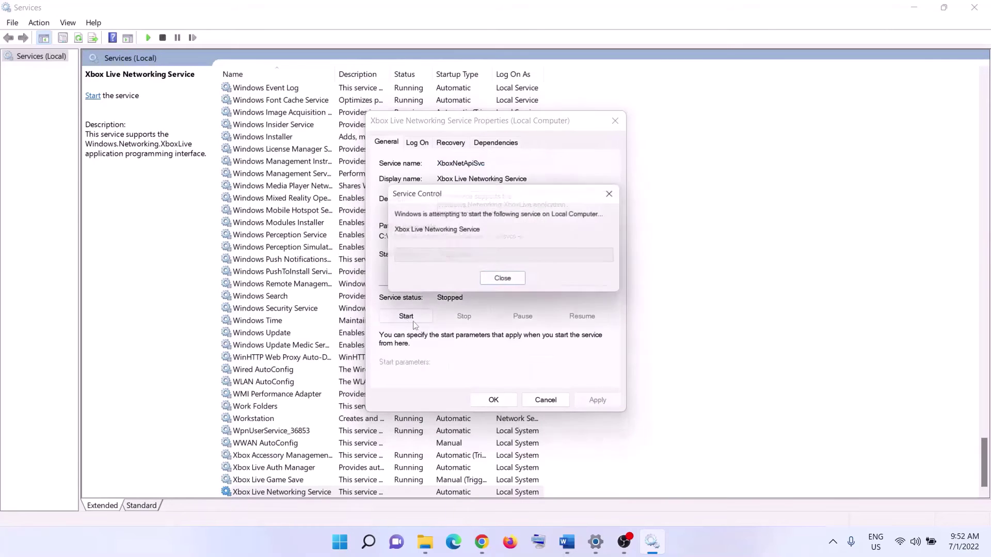
{"action": "left_click", "coordinate": [493, 401]}
- Set the startup type of the Windows Update service to Automatic and save its properties
{"action": "double_click", "coordinate": [291, 334]}
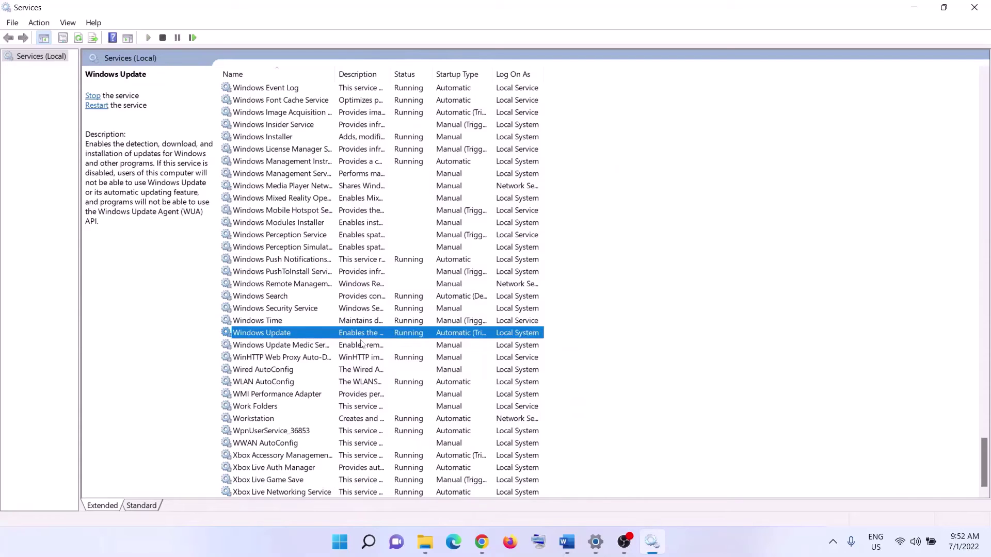
{"action": "left_click", "coordinate": [466, 257]}
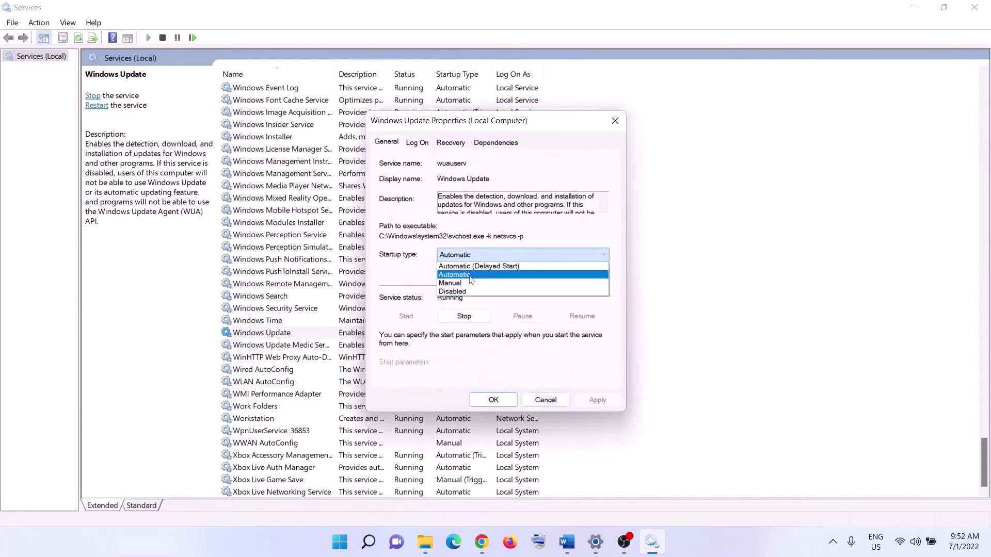
{"action": "left_click", "coordinate": [470, 274]}
{"action": "left_click", "coordinate": [595, 402]}
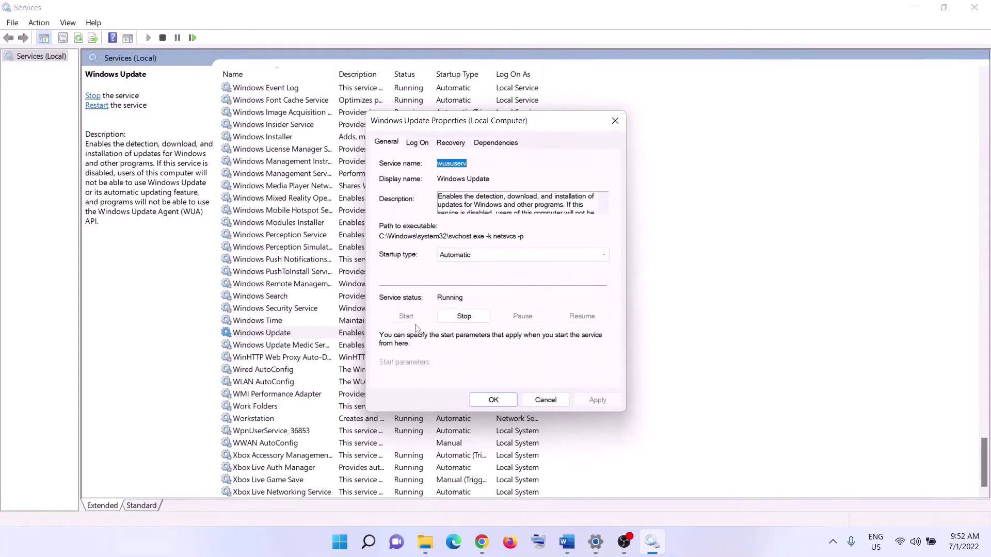
{"action": "left_click", "coordinate": [509, 405]}
- Find the two Gaming Services entries in the services list and check their status and available service actions
{"action": "left_click", "coordinate": [374, 283]}
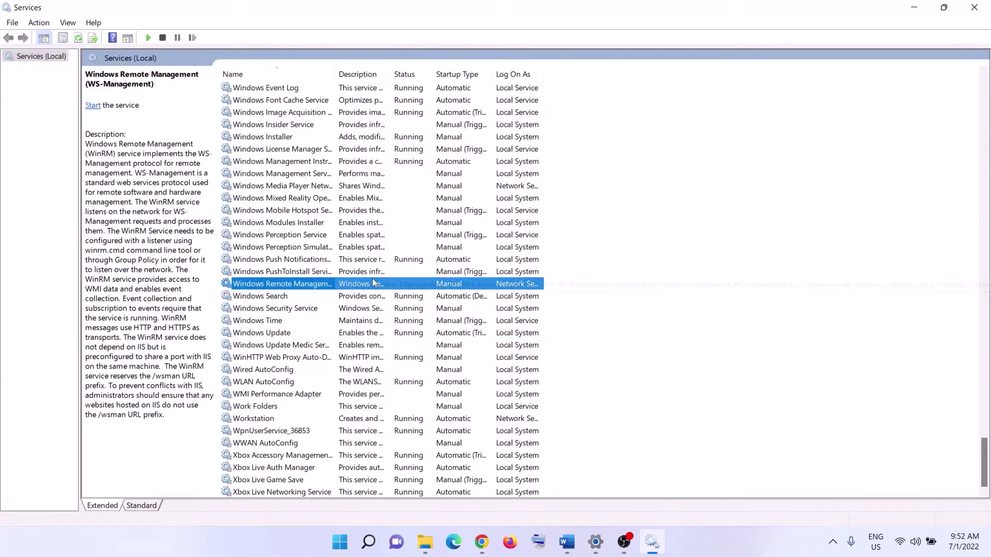
{"action": "key", "text": "g"}
{"action": "scroll", "coordinate": [374, 284], "scroll_direction": "up", "scroll_amount": 2}
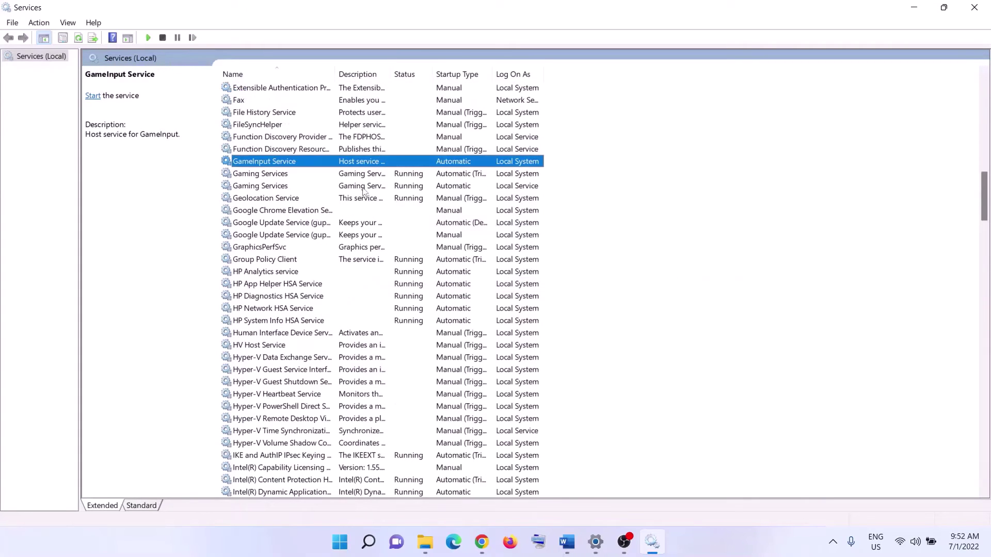
{"action": "key", "text": "g"}
{"action": "left_click", "coordinate": [408, 186]}
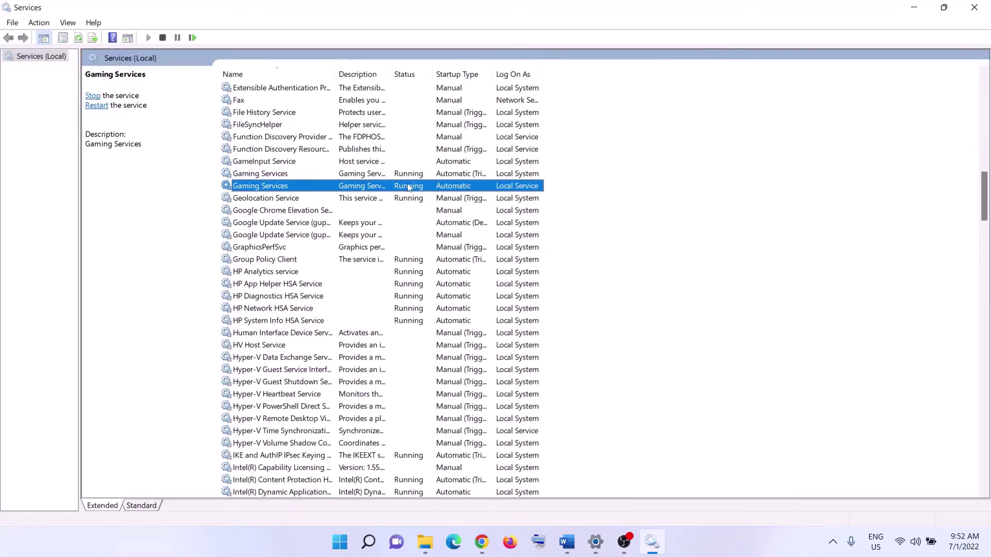
{"action": "left_click", "coordinate": [406, 177]}
{"action": "left_click", "coordinate": [408, 182]}
{"action": "left_click", "coordinate": [406, 177]}
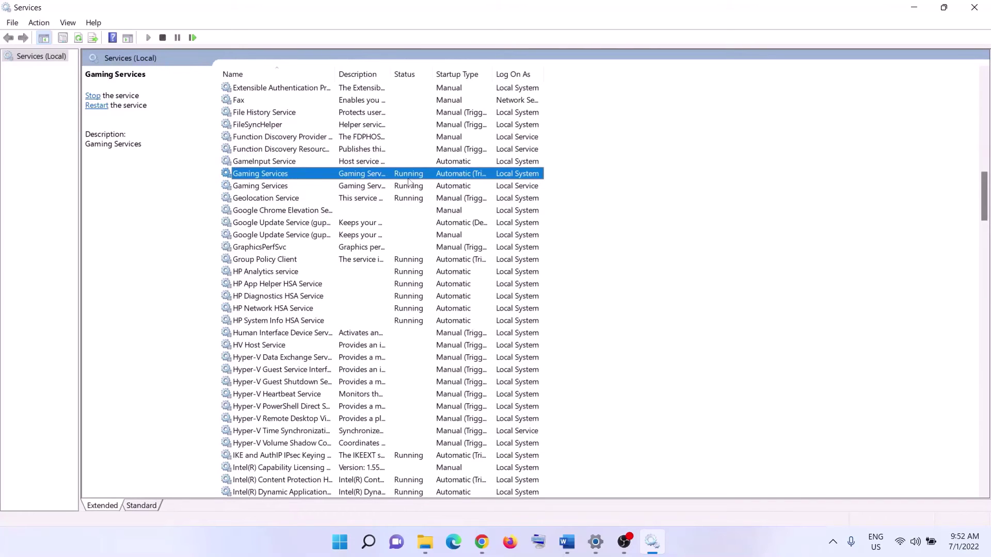
{"action": "right_click", "coordinate": [408, 178]}
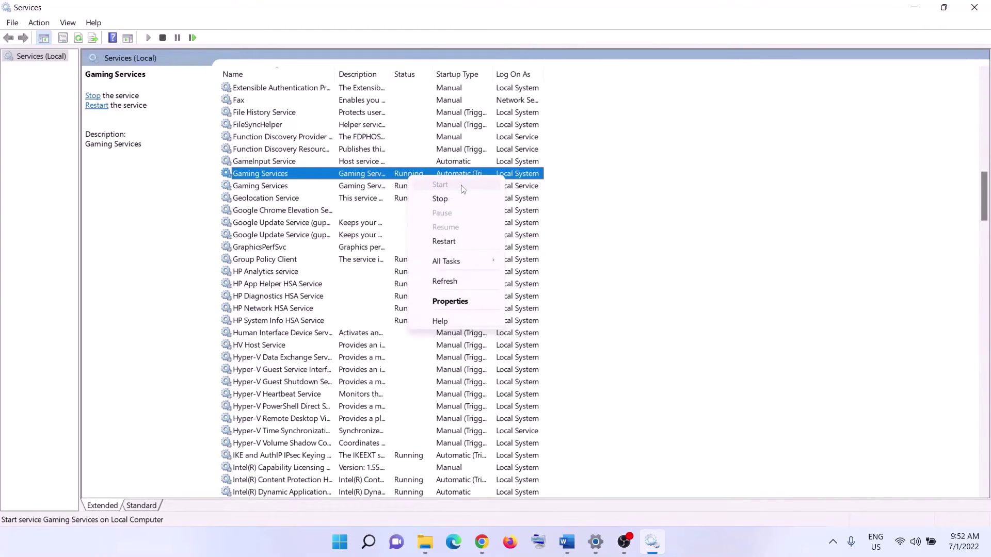
{"action": "left_click", "coordinate": [407, 188]}
{"action": "left_click", "coordinate": [404, 178]}
{"action": "left_click", "coordinate": [403, 188]}
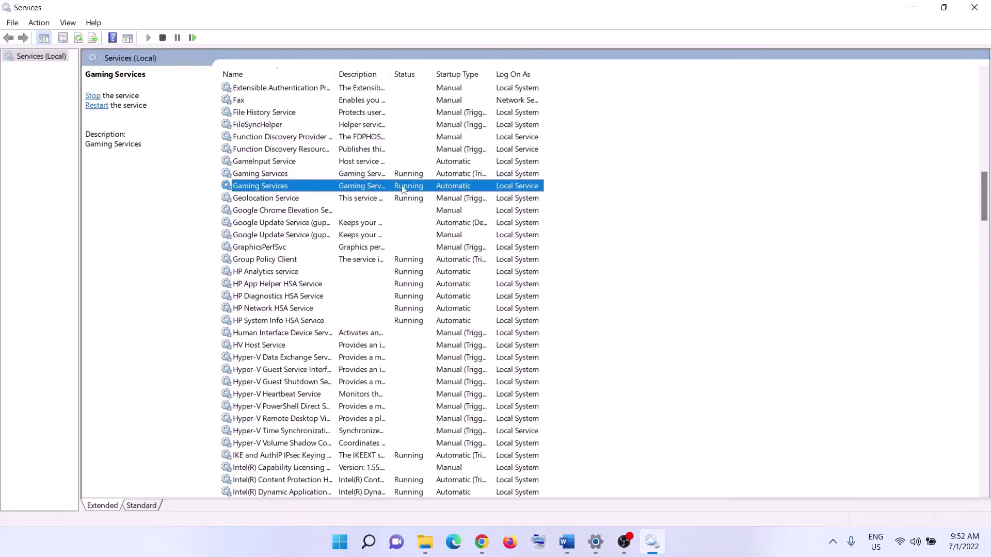
- Stop both Gaming Services entries, beginning with the upper one in the list
{"action": "left_click", "coordinate": [404, 178]}
{"action": "right_click", "coordinate": [403, 178]}
{"action": "left_click", "coordinate": [447, 199]}
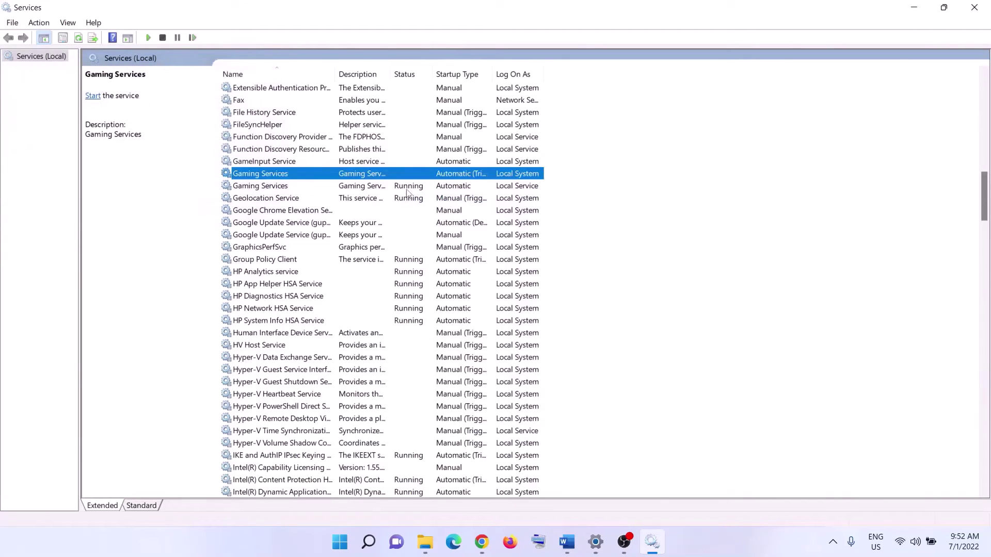
{"action": "left_click", "coordinate": [407, 189]}
{"action": "right_click", "coordinate": [411, 189]}
{"action": "left_click", "coordinate": [442, 211]}
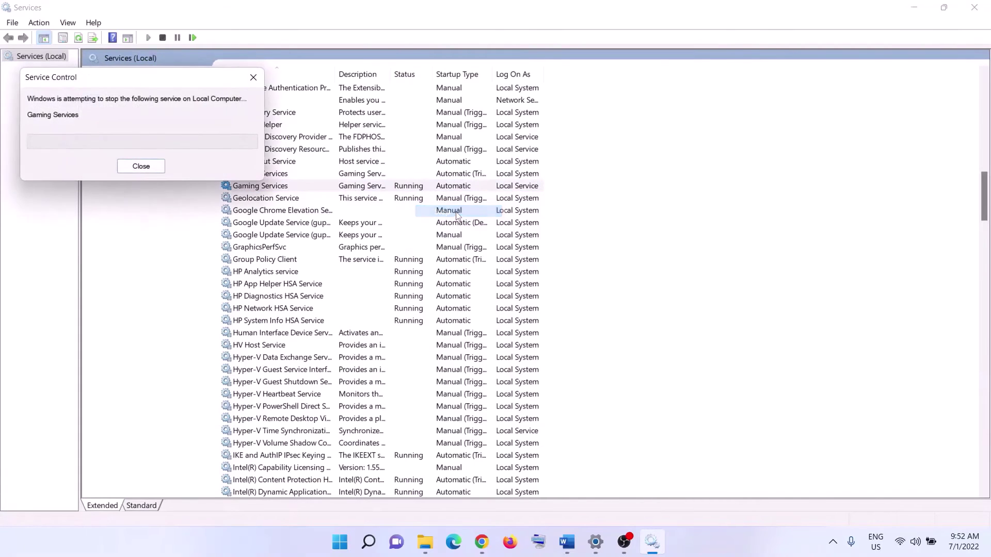
- Start both Gaming Services entries again, beginning with the upper one in the list
{"action": "left_click", "coordinate": [398, 175]}
{"action": "right_click", "coordinate": [417, 179]}
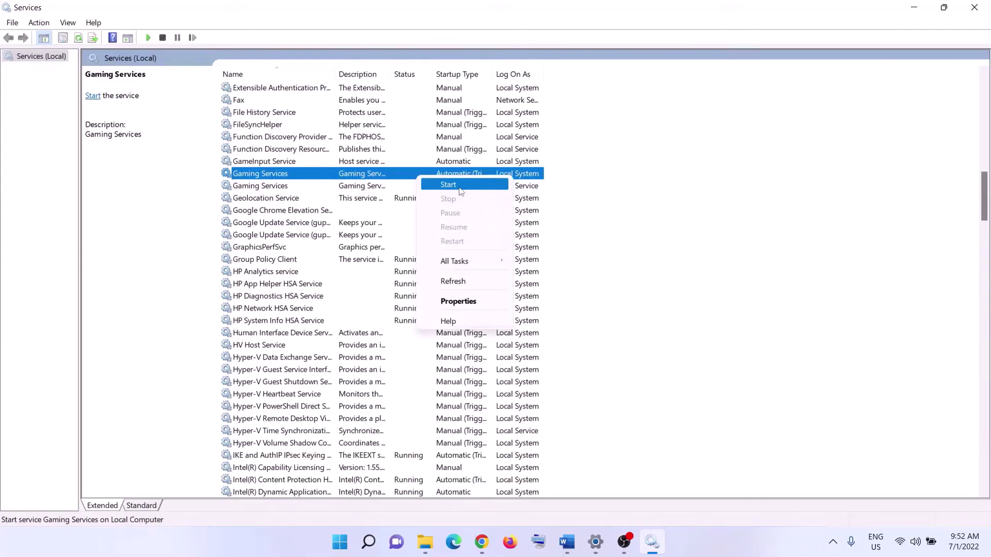
{"action": "left_click", "coordinate": [458, 185]}
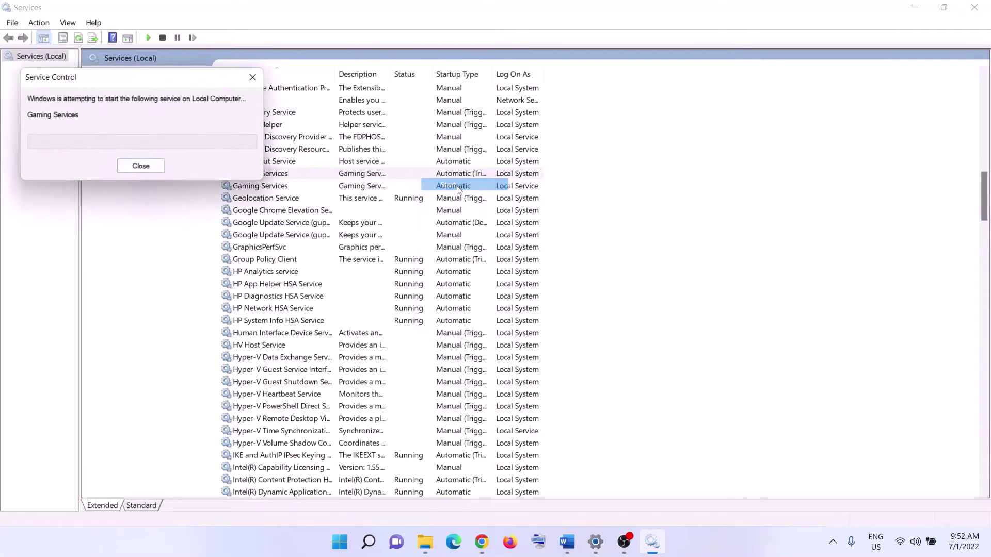
{"action": "left_click", "coordinate": [384, 187]}
{"action": "right_click", "coordinate": [404, 189]}
{"action": "left_click", "coordinate": [415, 196]}
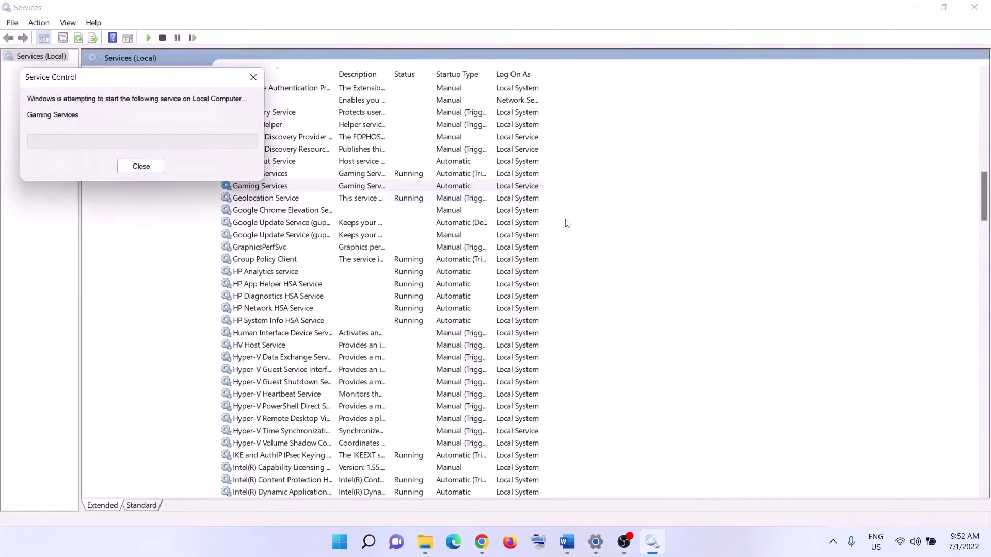
{"action": "left_click", "coordinate": [422, 286]}
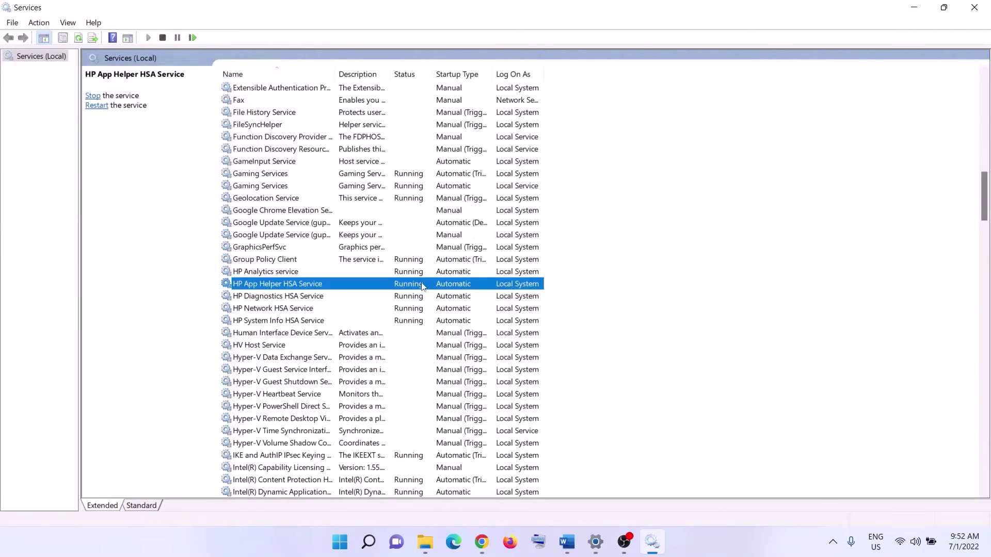
- Set the startup type of the Microsoft Store Install Service to Automatic, save its properties and close Services
{"action": "key", "text": "m"}
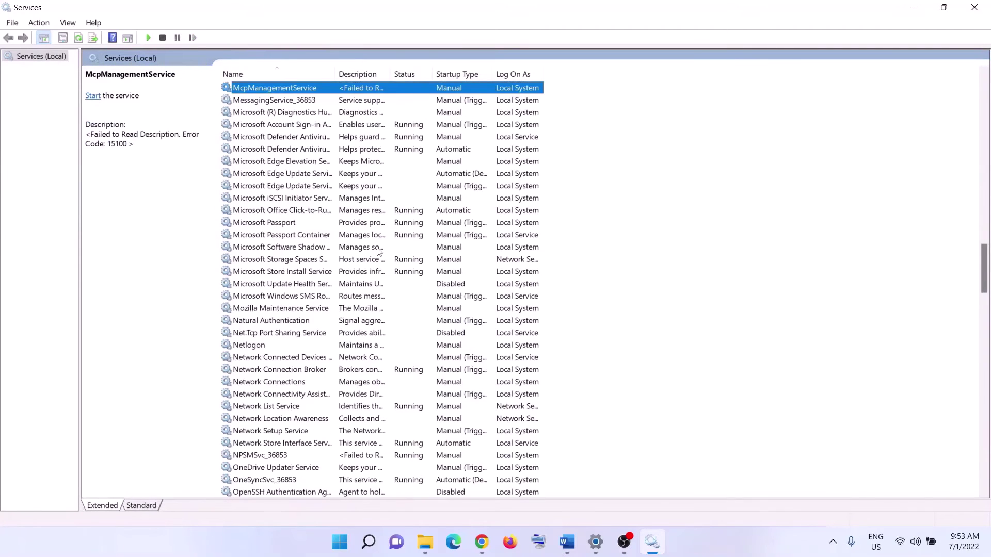
{"action": "left_click", "coordinate": [398, 275]}
{"action": "double_click", "coordinate": [398, 276]}
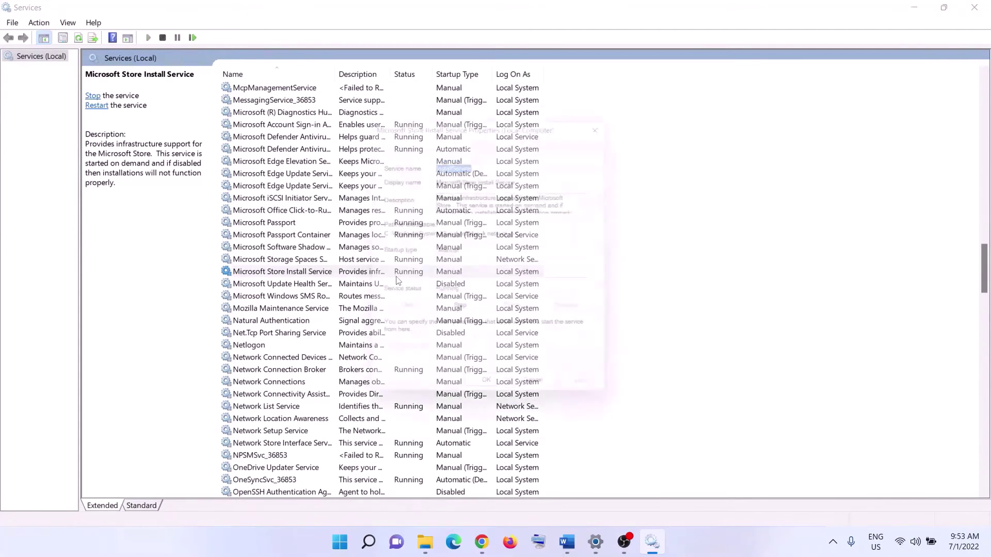
{"action": "left_click", "coordinate": [476, 254]}
{"action": "left_click", "coordinate": [468, 279]}
{"action": "key", "text": "Up"}
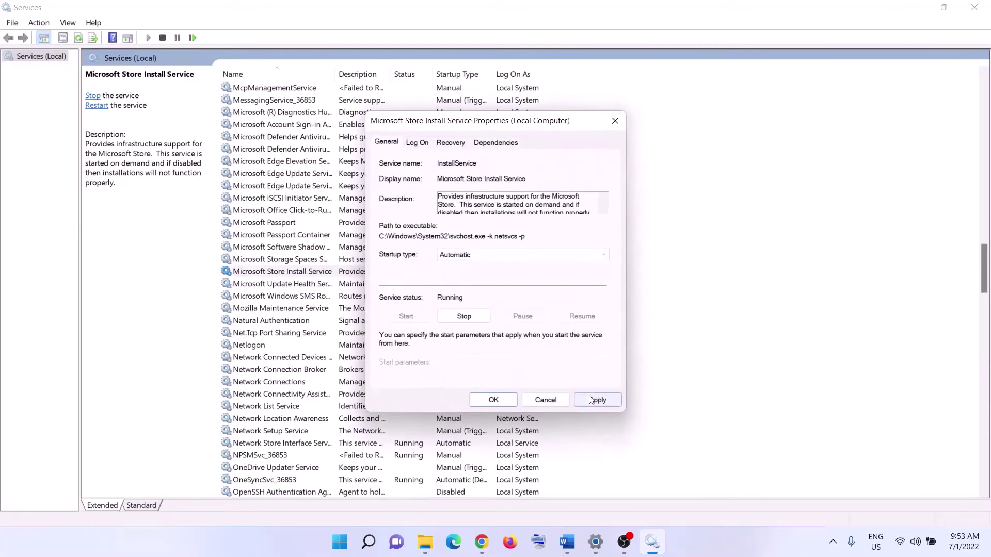
{"action": "left_click", "coordinate": [581, 398]}
{"action": "left_click", "coordinate": [493, 398]}
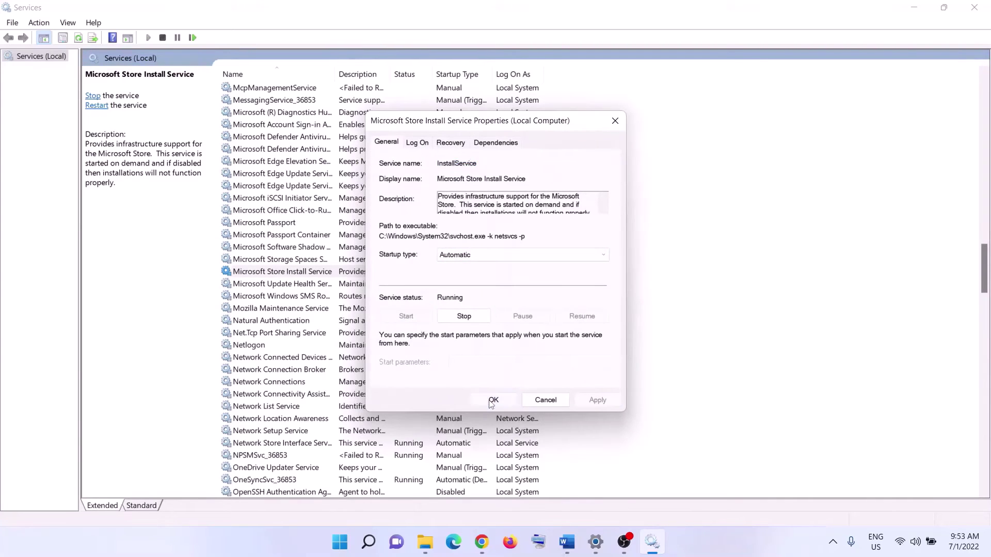
{"action": "left_click", "coordinate": [976, 8]}
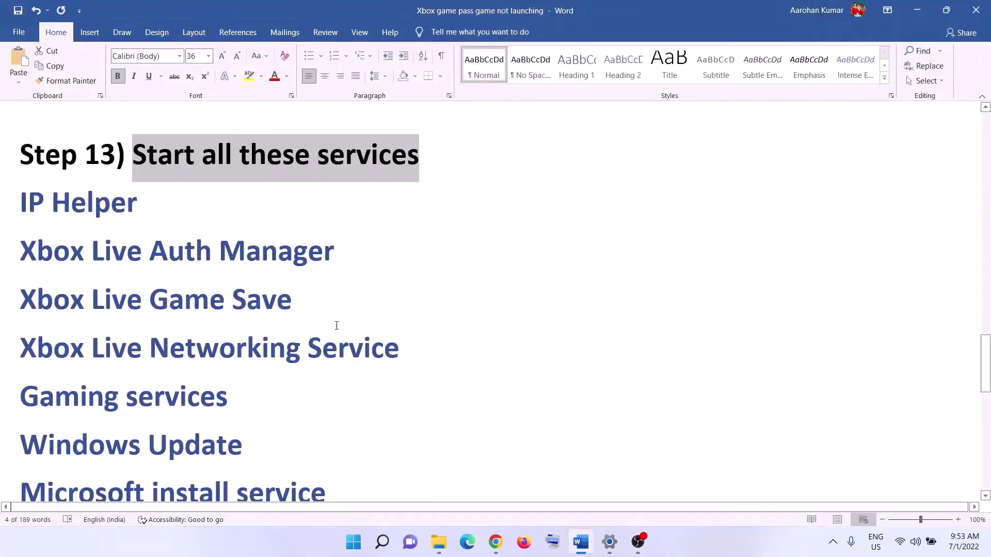
- Copy the Get-AppxPackage *gamingservices* removal command from Step 14 of the document
{"action": "scroll", "coordinate": [336, 325], "scroll_direction": "down", "scroll_amount": 3}
{"action": "scroll", "coordinate": [336, 325], "scroll_direction": "down", "scroll_amount": 2}
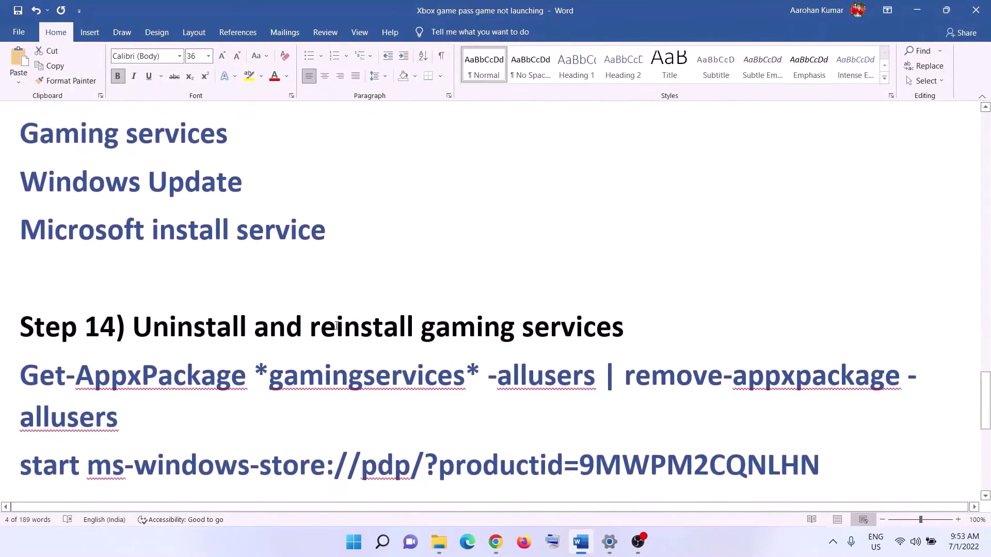
{"action": "left_click_drag", "start_coordinate": [133, 311], "coordinate": [600, 359]}
{"action": "scroll", "coordinate": [208, 348], "scroll_direction": "down", "scroll_amount": 1}
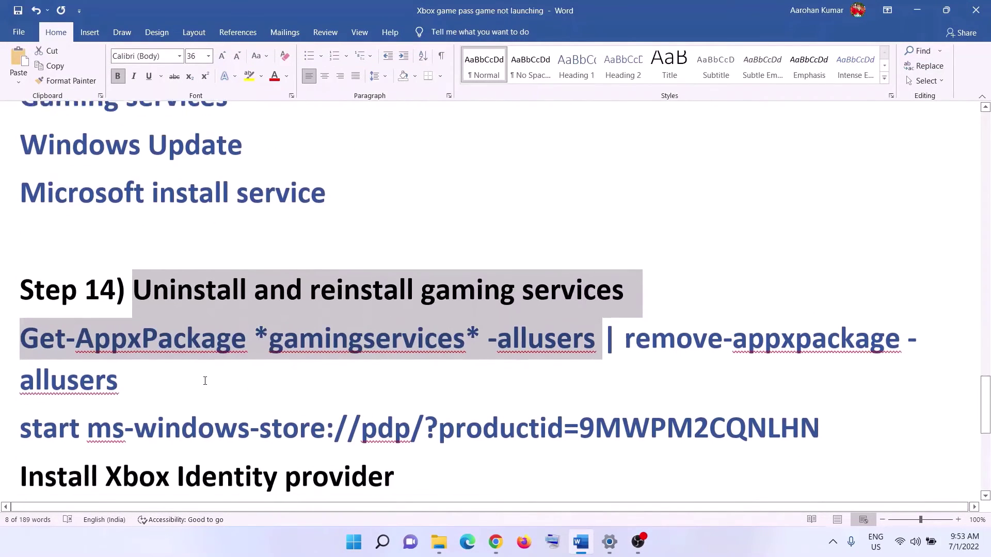
{"action": "triple_click", "coordinate": [146, 340]}
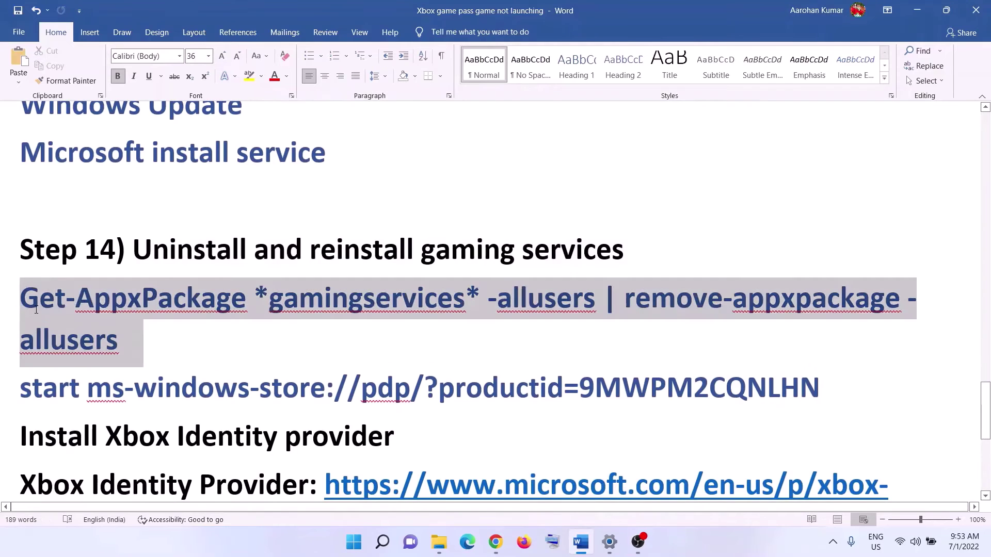
{"action": "right_click", "coordinate": [70, 318]}
{"action": "left_click", "coordinate": [116, 342]}
- Open Windows PowerShell as administrator and run the copied command Get-AppxPackage *gamingservices* -allusers | remove-appxpackage -allusers
{"action": "left_click", "coordinate": [348, 541]}
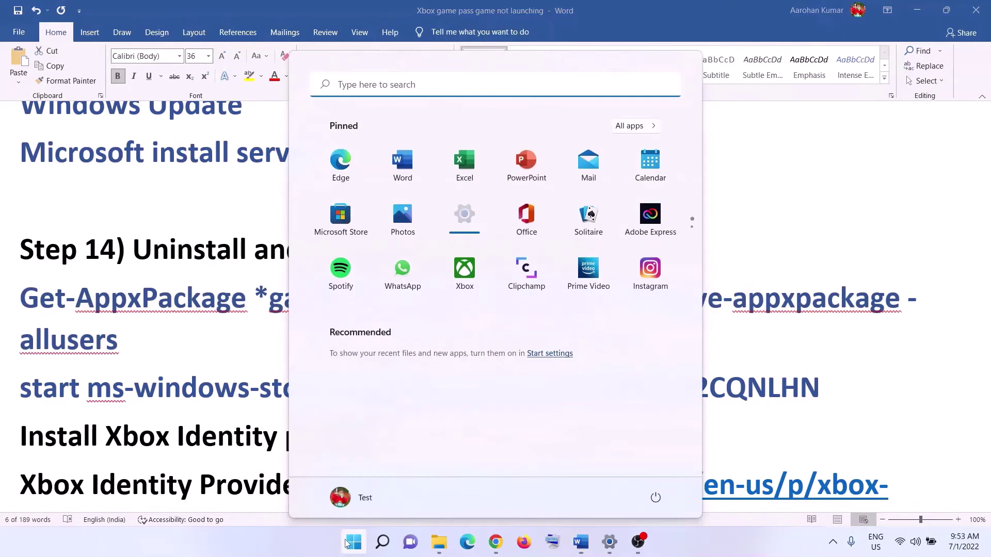
{"action": "type", "text": "powershell"}
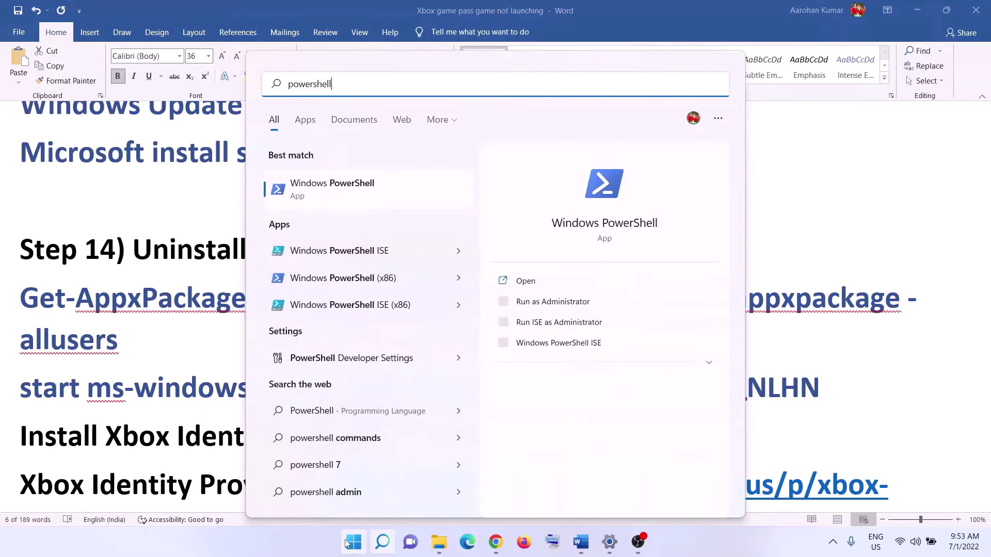
{"action": "right_click", "coordinate": [442, 191]}
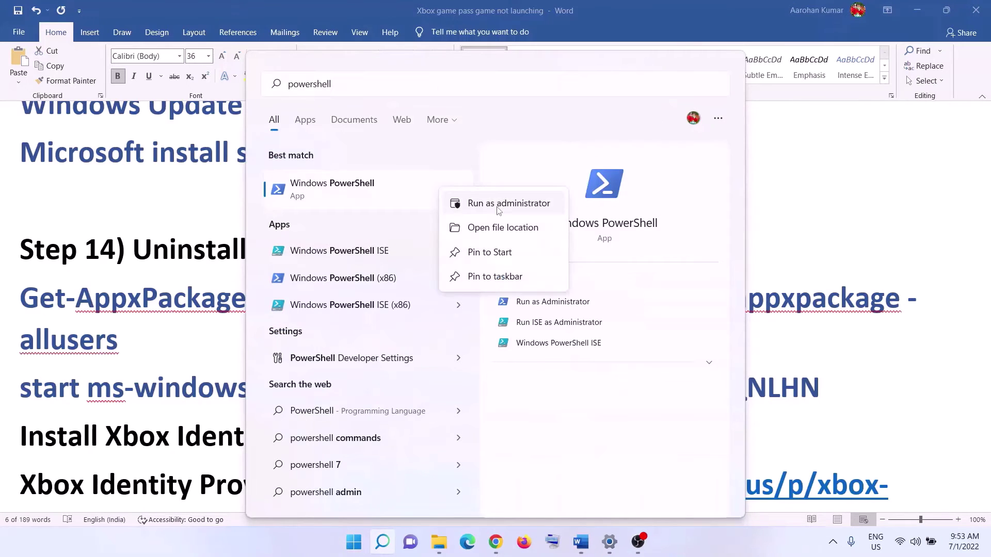
{"action": "left_click", "coordinate": [498, 206]}
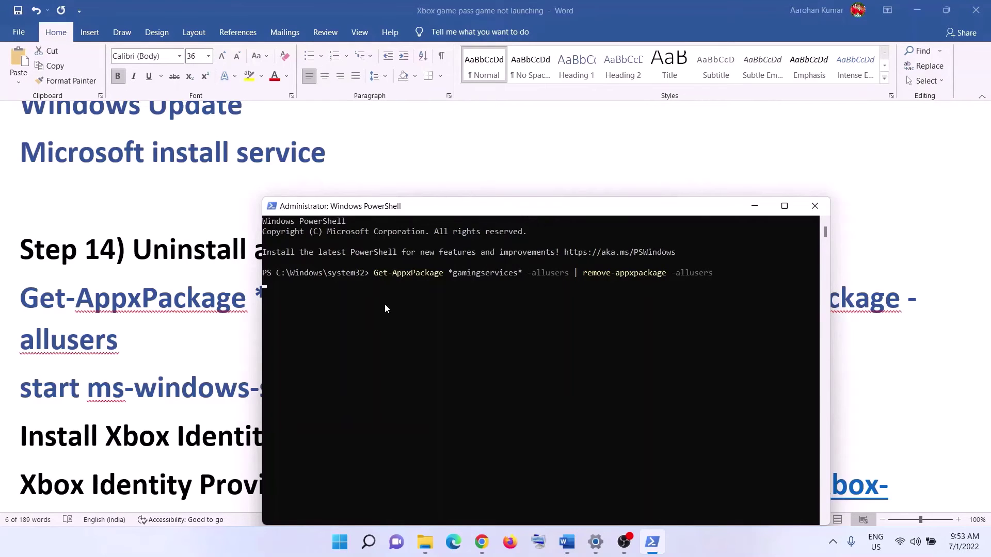
{"action": "key", "text": "Return"}
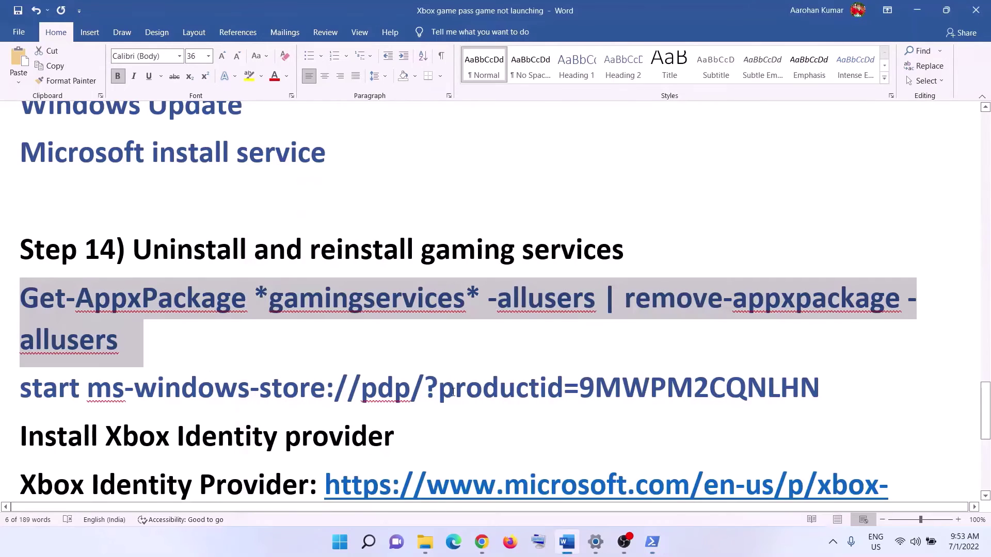
- Copy start ms-windows-store://pdp/?productid=9MWPM2CQNLHN from the document, run it in PowerShell and maximize the Gaming Services store page
{"action": "left_click_drag", "start_coordinate": [824, 383], "coordinate": [23, 388]}
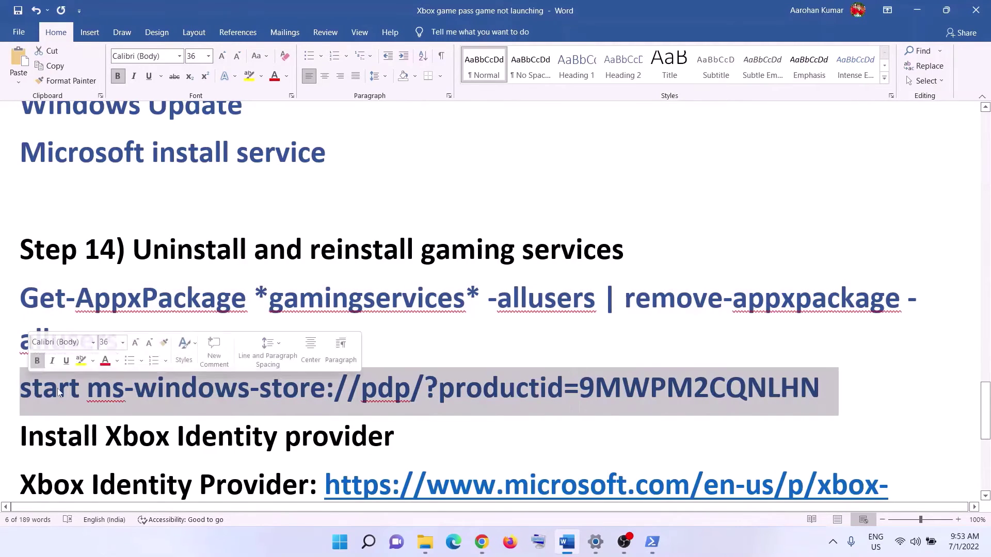
{"action": "right_click", "coordinate": [64, 394]}
{"action": "left_click", "coordinate": [92, 217]}
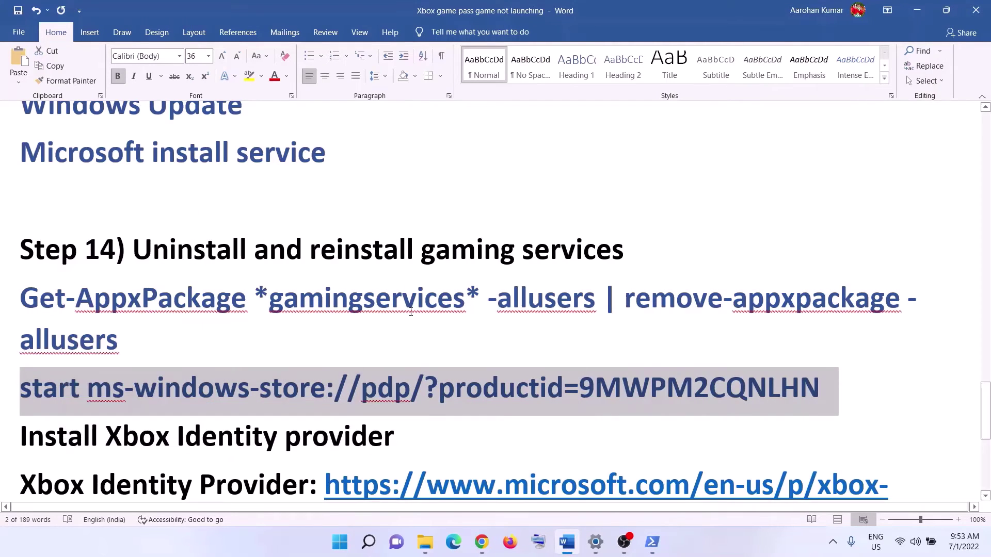
{"action": "key", "text": "alt+Tab"}
{"action": "right_click", "coordinate": [445, 317]}
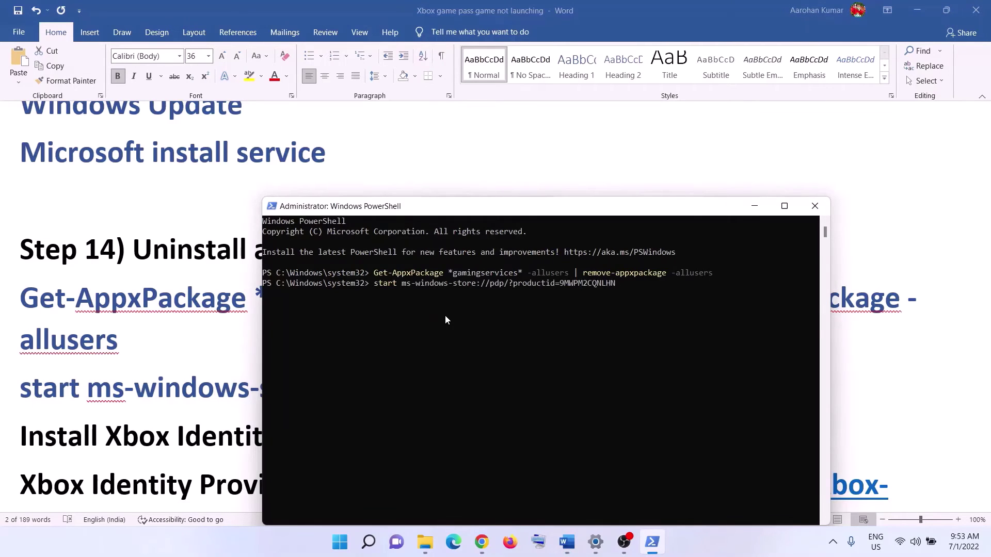
{"action": "key", "text": "Return"}
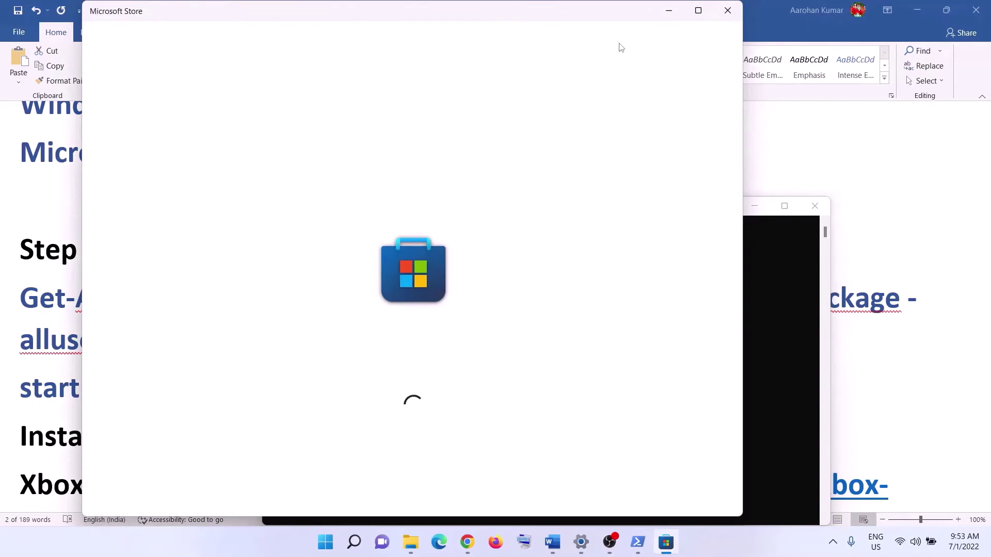
{"action": "left_click", "coordinate": [705, 15]}
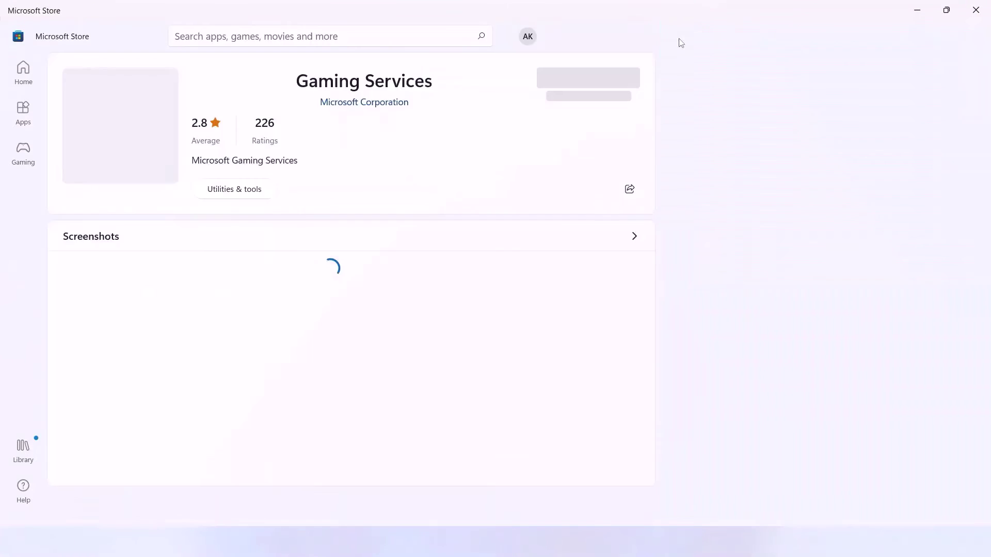
{"action": "left_click", "coordinate": [180, 285]}
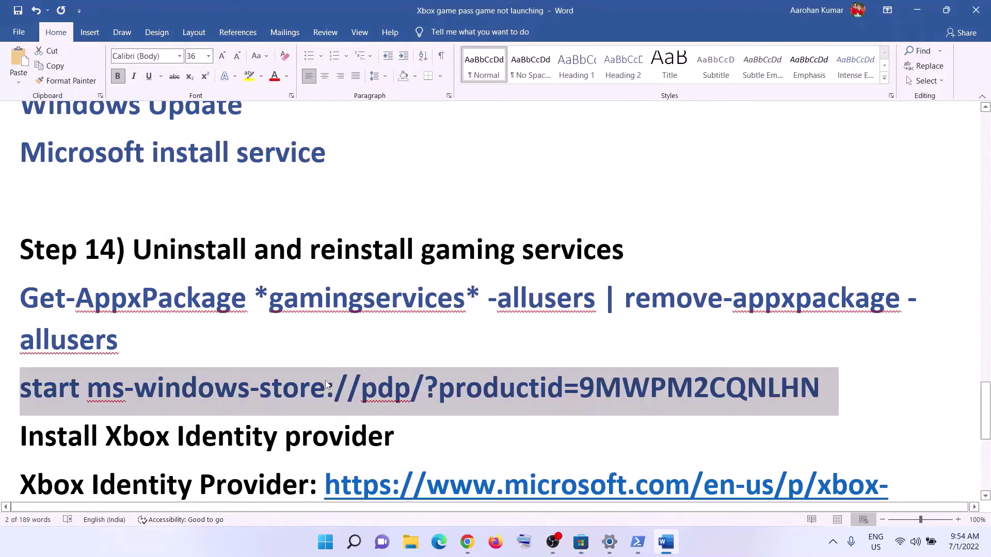
- Copy the Xbox Identity Provider web address given under Step 14 of the document
{"action": "scroll", "coordinate": [326, 382], "scroll_direction": "down", "scroll_amount": 2}
{"action": "left_click_drag", "start_coordinate": [32, 346], "coordinate": [328, 345]}
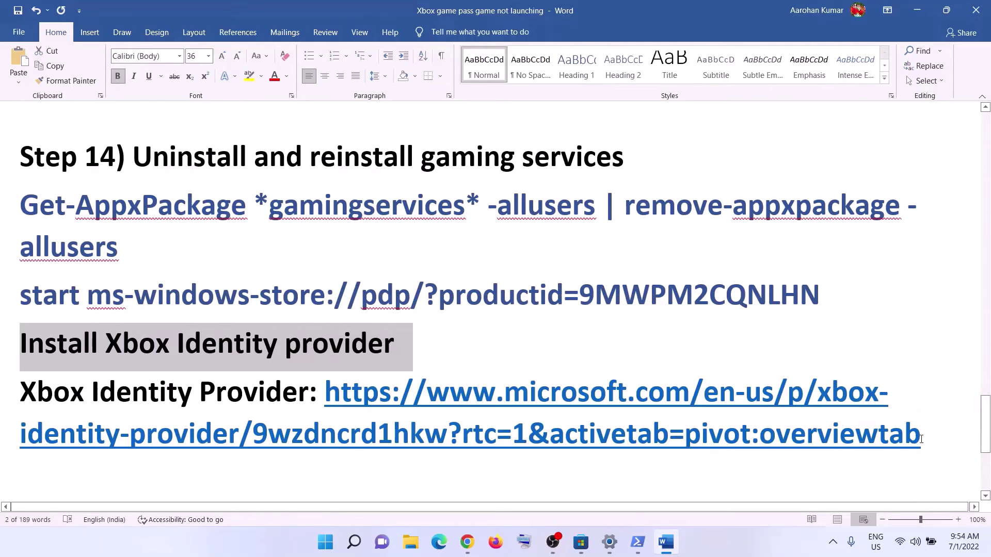
{"action": "left_click_drag", "start_coordinate": [922, 439], "coordinate": [325, 395]}
{"action": "right_click", "coordinate": [427, 405]}
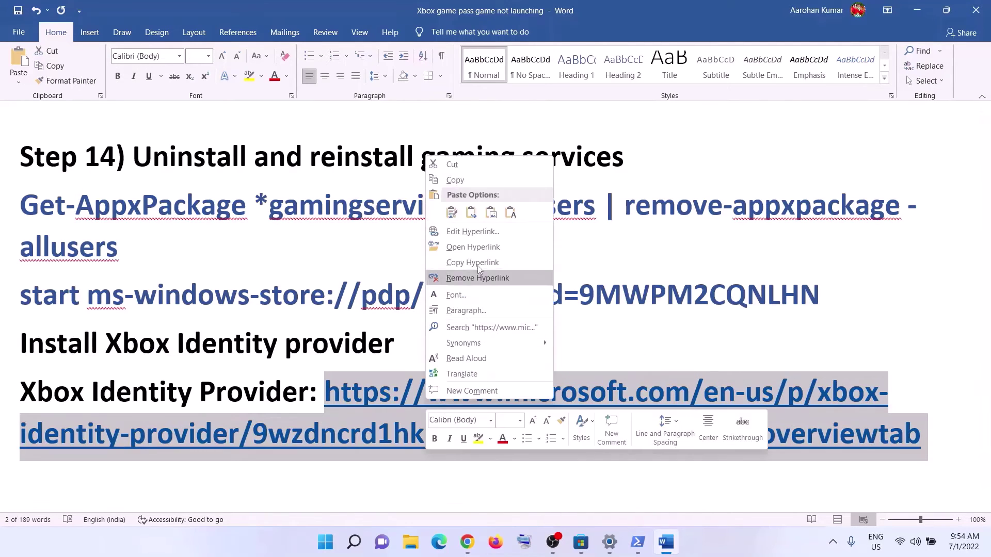
{"action": "left_click", "coordinate": [463, 178]}
- Switch to Chrome and open the copied Xbox Identity Provider address in a new tab, closing the YouTube tab
{"action": "left_click", "coordinate": [467, 542]}
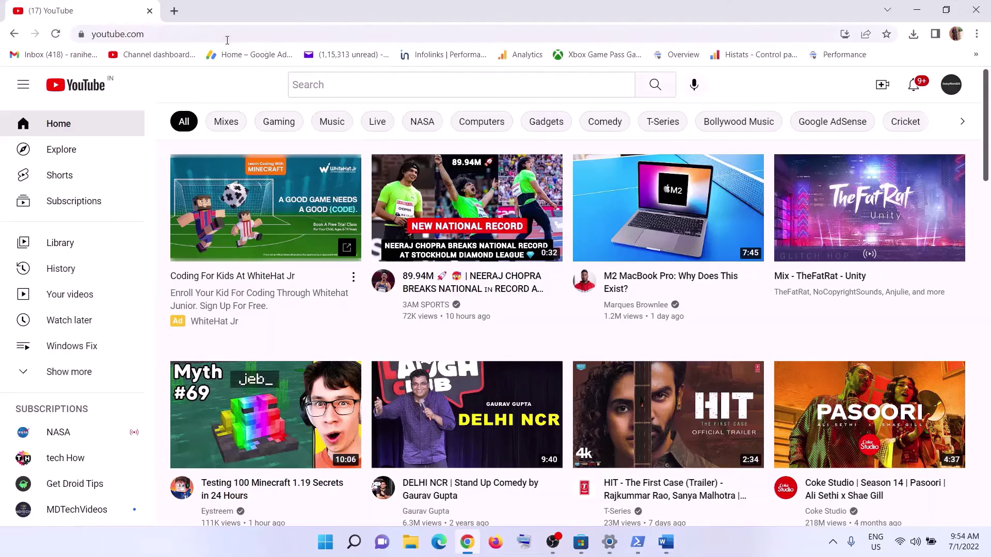
{"action": "left_click", "coordinate": [174, 10]}
{"action": "left_click", "coordinate": [150, 11]}
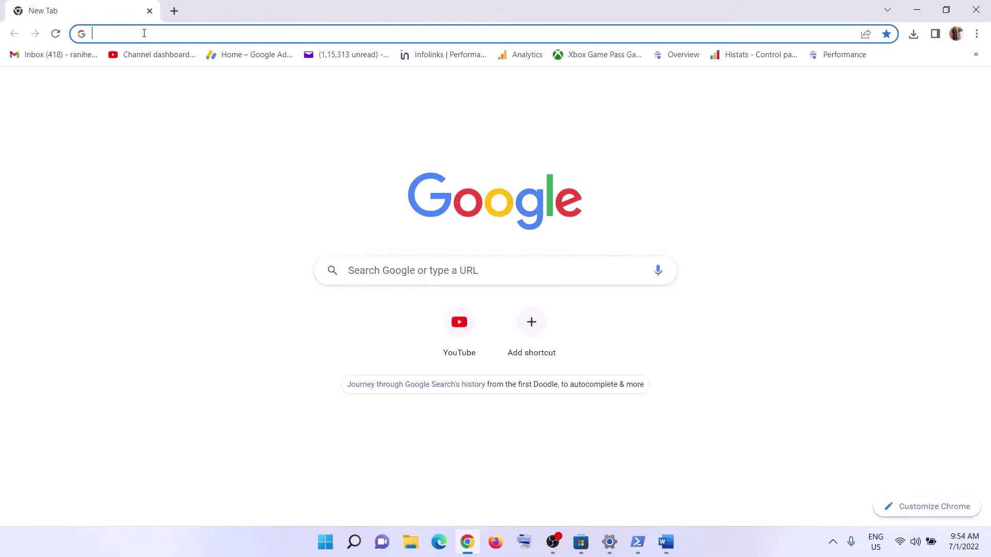
{"action": "right_click", "coordinate": [144, 33]}
{"action": "left_click", "coordinate": [238, 146]}
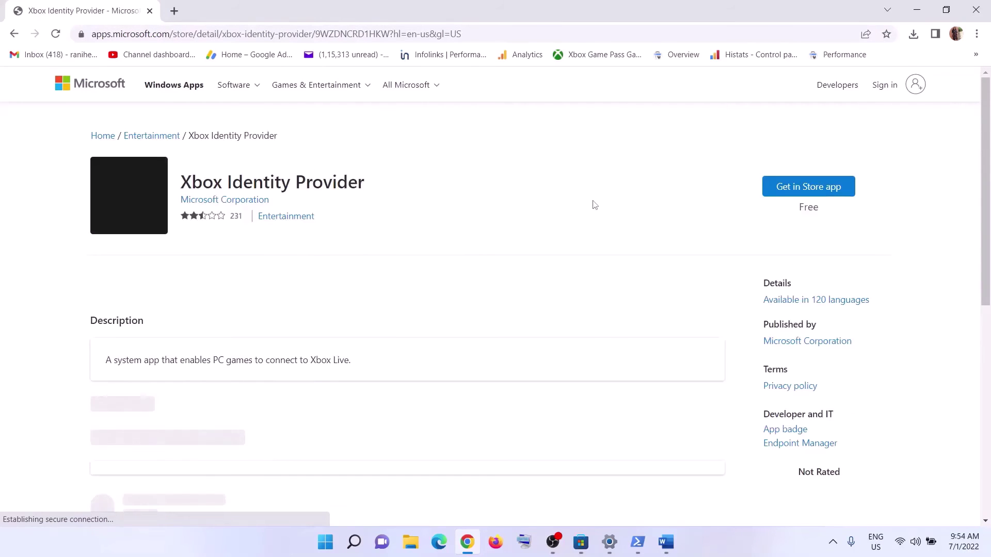
- Open the Xbox Identity Provider listing in the Microsoft Store from its web page, and close the store window after viewing it
{"action": "left_click", "coordinate": [819, 189]}
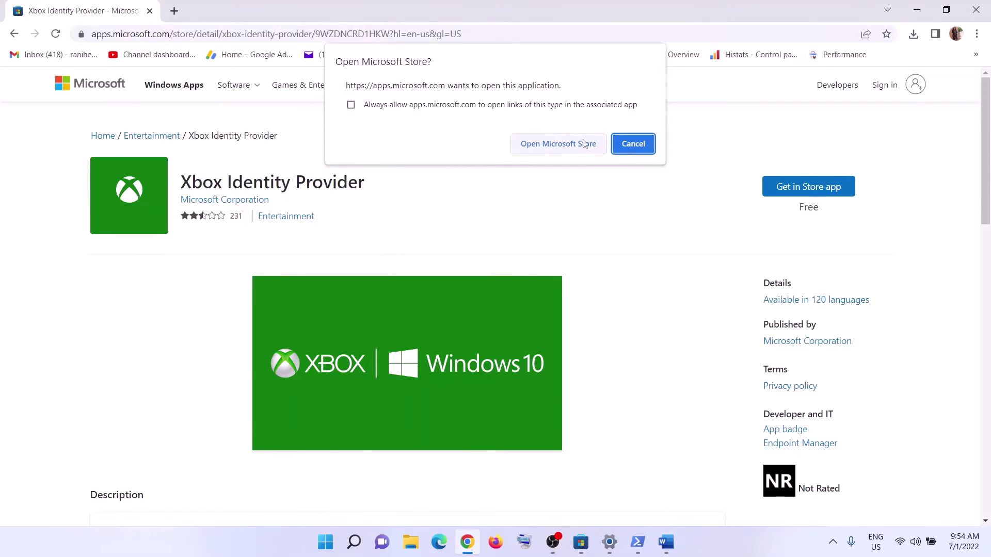
{"action": "left_click", "coordinate": [547, 149]}
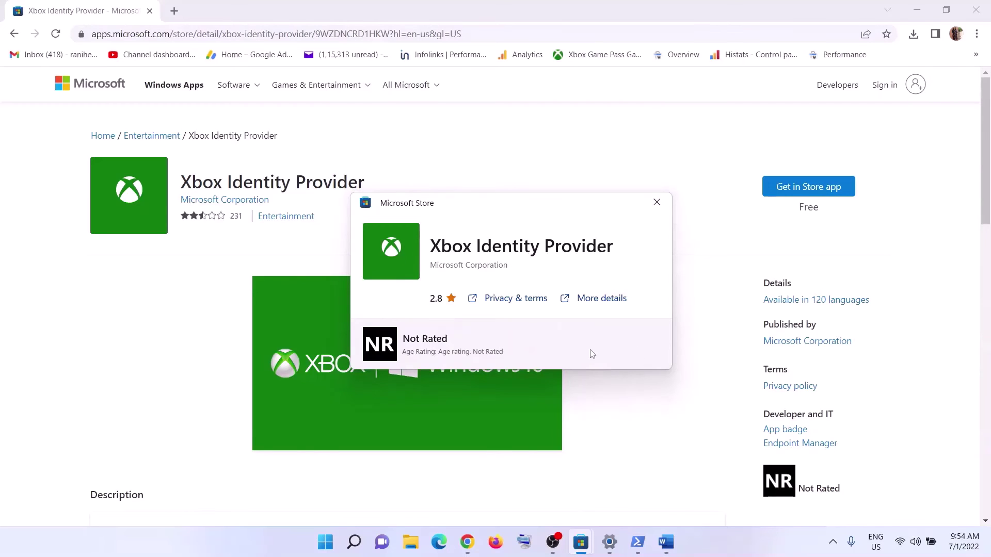
{"action": "left_click", "coordinate": [656, 203]}
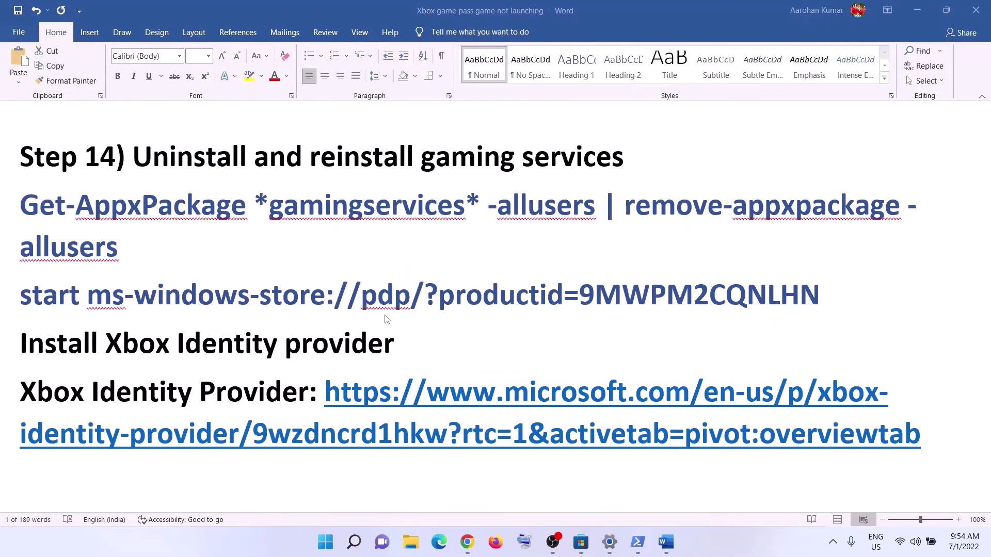
- Go to Step 15 in the document and highlight its instruction to uninstall and reinstall the game
{"action": "scroll", "coordinate": [386, 320], "scroll_direction": "down", "scroll_amount": 3}
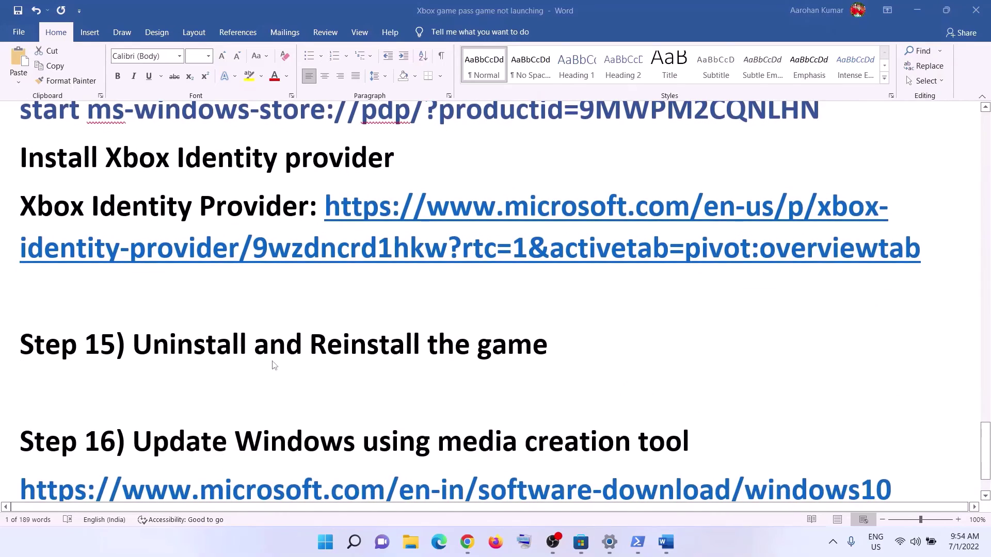
{"action": "scroll", "coordinate": [197, 413], "scroll_direction": "up", "scroll_amount": 1}
{"action": "key", "text": "ctrl+shift+Down"}
{"action": "left_click_drag", "start_coordinate": [532, 411], "coordinate": [132, 412]}
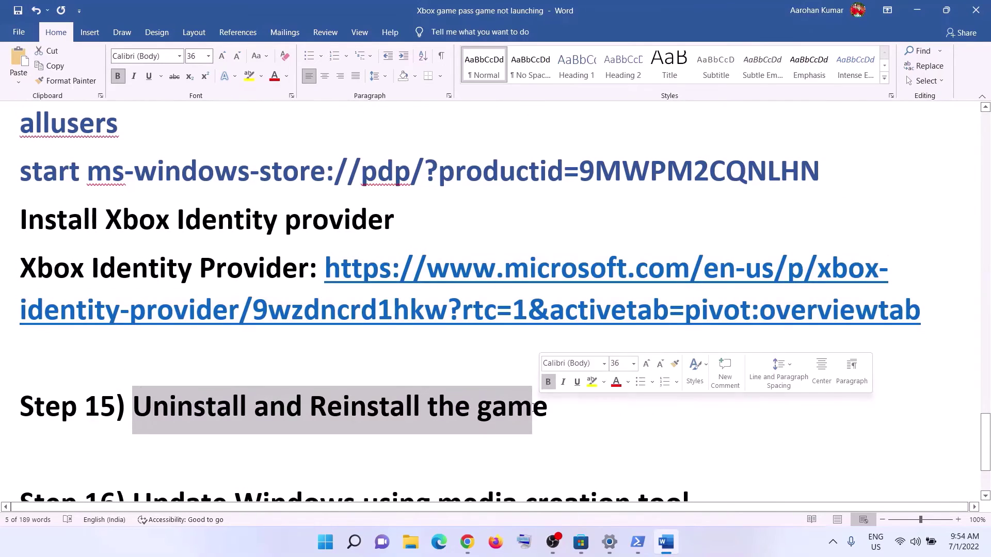
- Switch to Settings, search the installed apps for "mine", and bring up the uninstall option for Minecraft Launcher without running it
{"action": "left_click", "coordinate": [324, 546]}
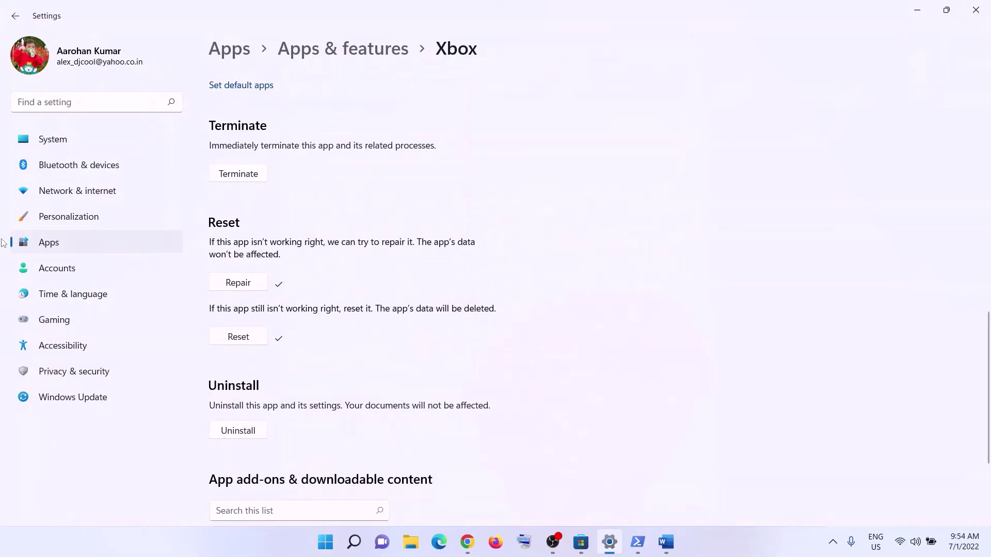
{"action": "left_click", "coordinate": [90, 249]}
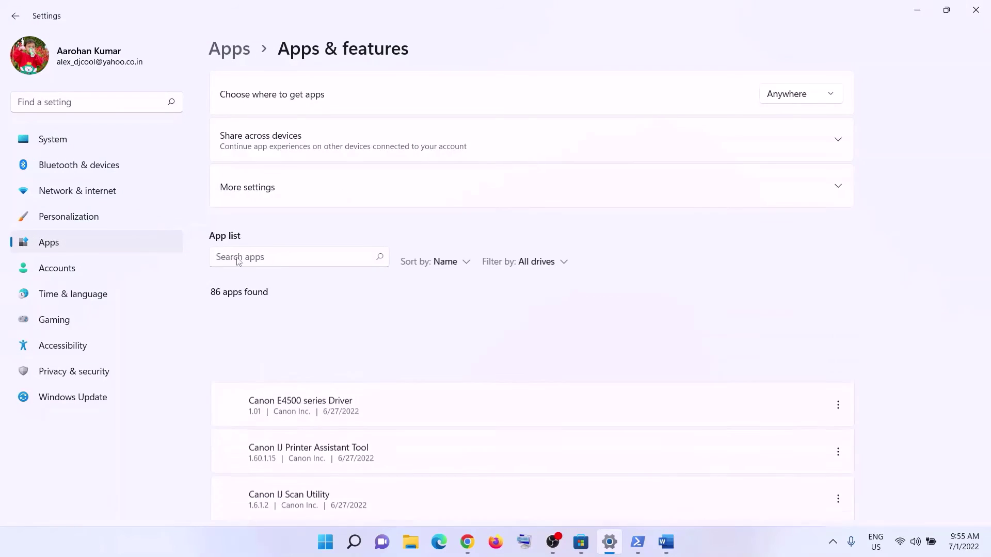
{"action": "left_click", "coordinate": [241, 261]}
{"action": "type", "text": "mine"}
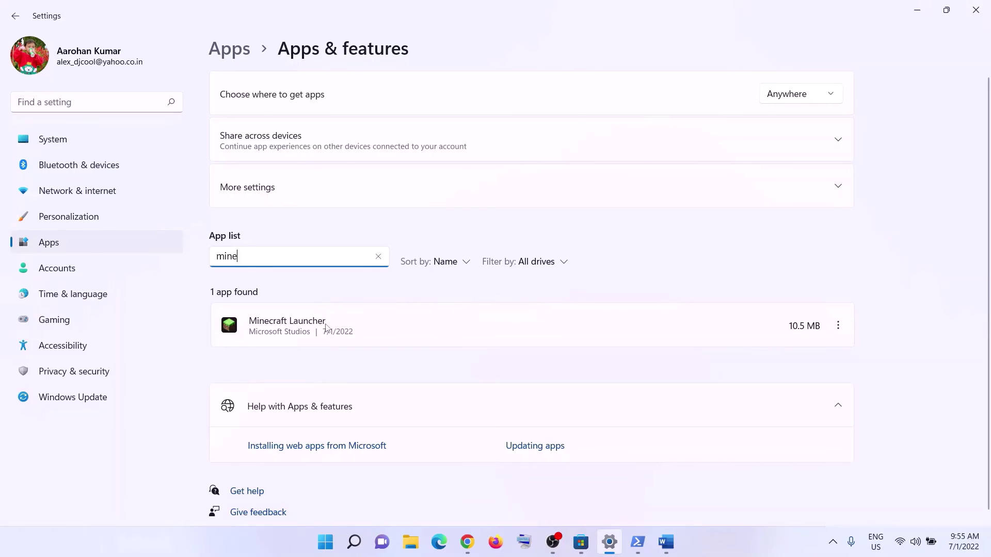
{"action": "left_click", "coordinate": [842, 328]}
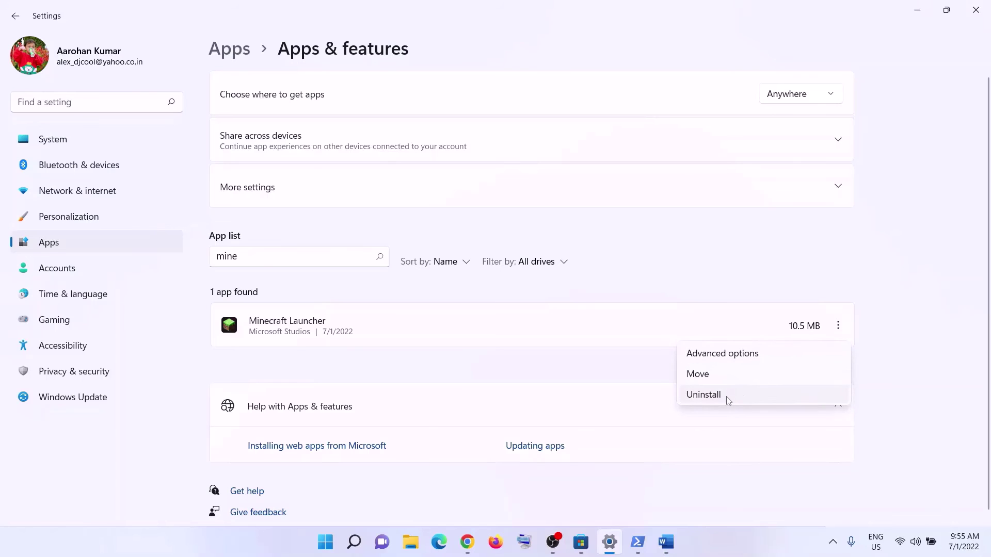
{"action": "left_click", "coordinate": [287, 330]}
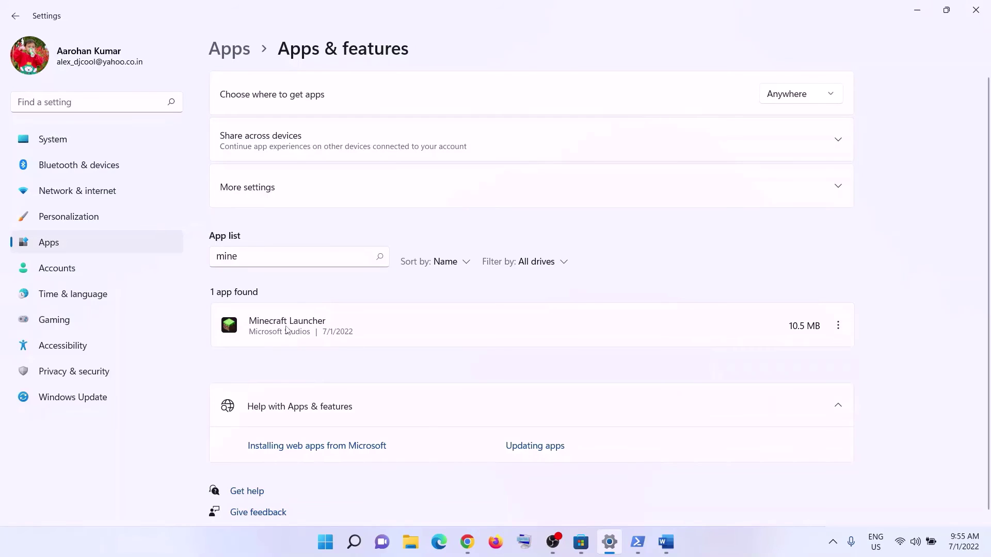
{"action": "left_click", "coordinate": [839, 327]}
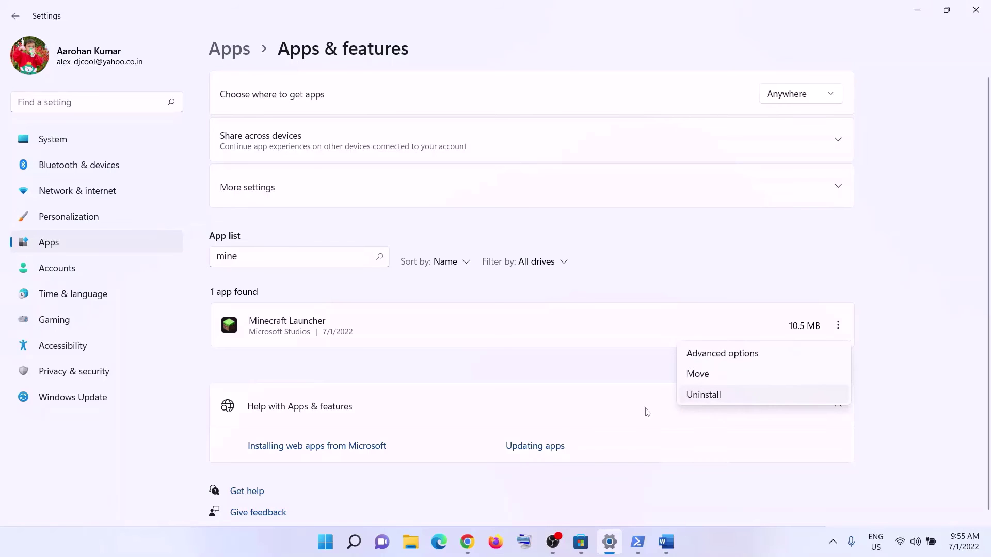
- Show the computer's power options for a restart, and dismiss them without choosing one
{"action": "left_click", "coordinate": [325, 542]}
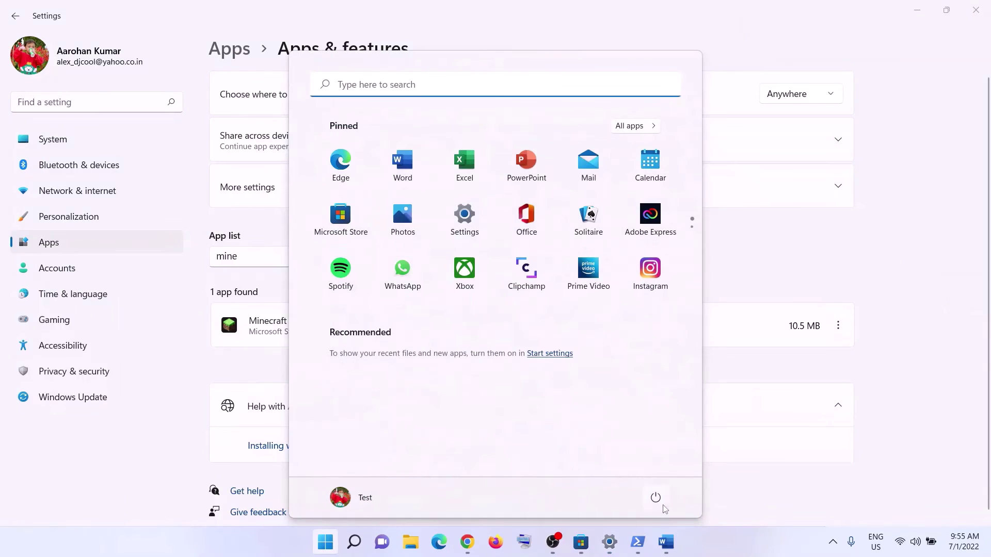
{"action": "left_click", "coordinate": [665, 510]}
{"action": "left_click", "coordinate": [663, 502]}
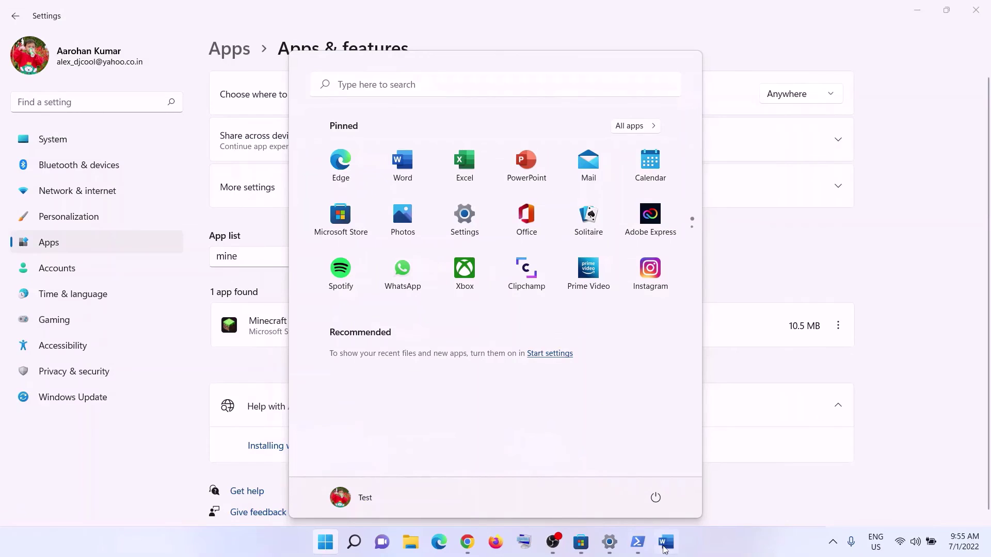
- Return to the Word document and highlight Step 15's "Reinstall the game" and Step 16's instruction to update Windows using the media creation tool
{"action": "left_click", "coordinate": [665, 543]}
{"action": "left_click", "coordinate": [308, 406]}
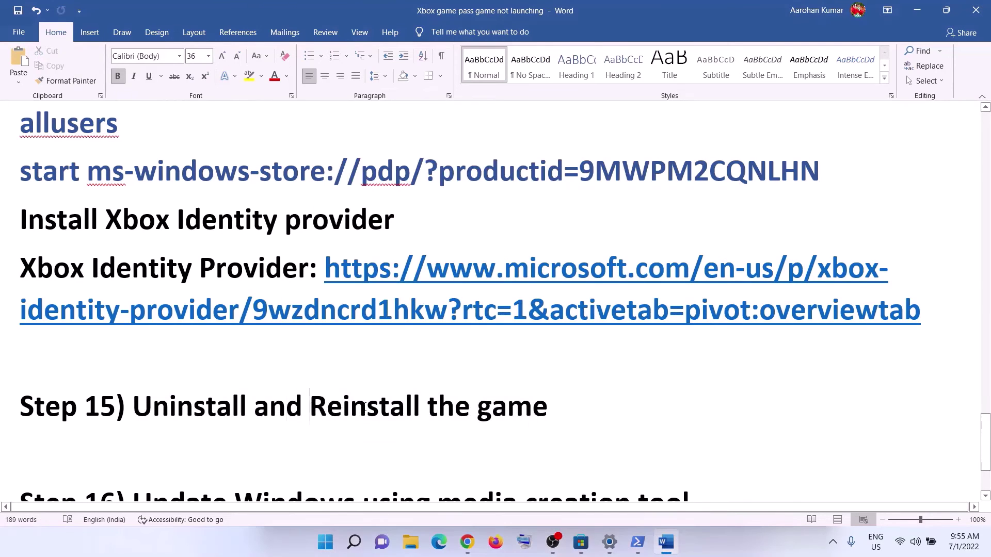
{"action": "key", "text": "shift+End"}
{"action": "scroll", "coordinate": [284, 338], "scroll_direction": "down", "scroll_amount": 3}
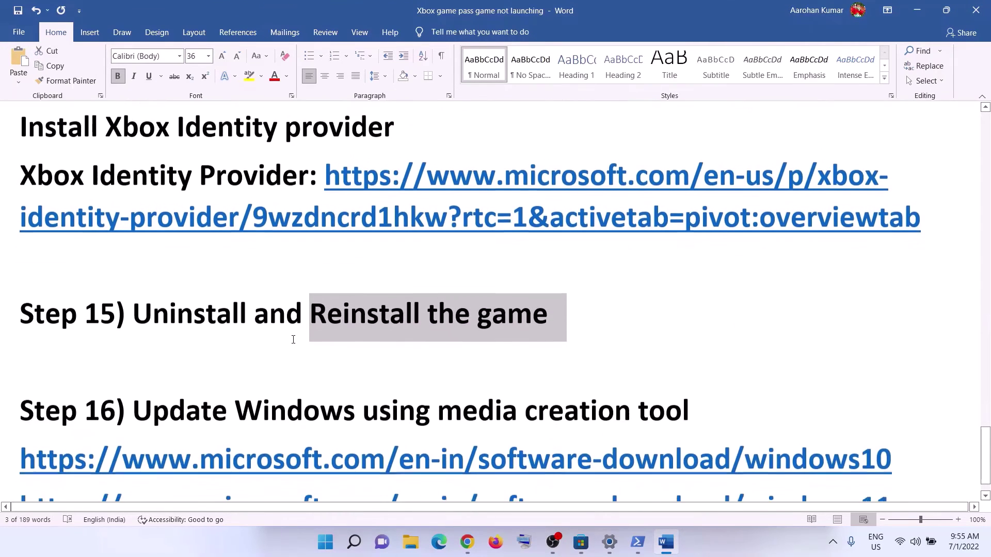
{"action": "scroll", "coordinate": [293, 339], "scroll_direction": "down", "scroll_amount": 2}
{"action": "left_click_drag", "start_coordinate": [145, 364], "coordinate": [702, 372]}
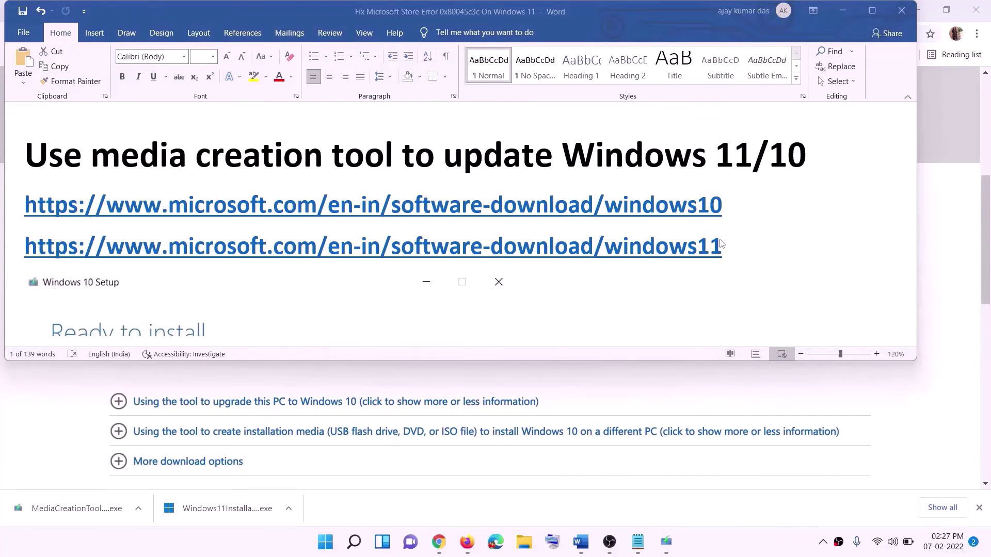
- Highlight the Windows 10 and Windows 11 software download addresses in the document, one after the other
{"action": "left_click", "coordinate": [731, 205]}
{"action": "left_click_drag", "start_coordinate": [735, 204], "coordinate": [268, 202]}
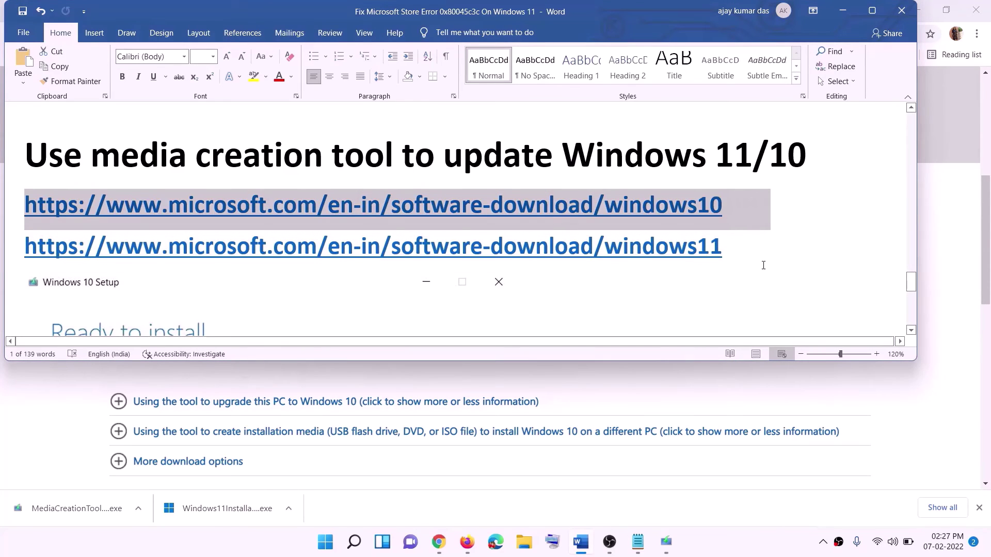
{"action": "left_click_drag", "start_coordinate": [737, 248], "coordinate": [24, 247]}
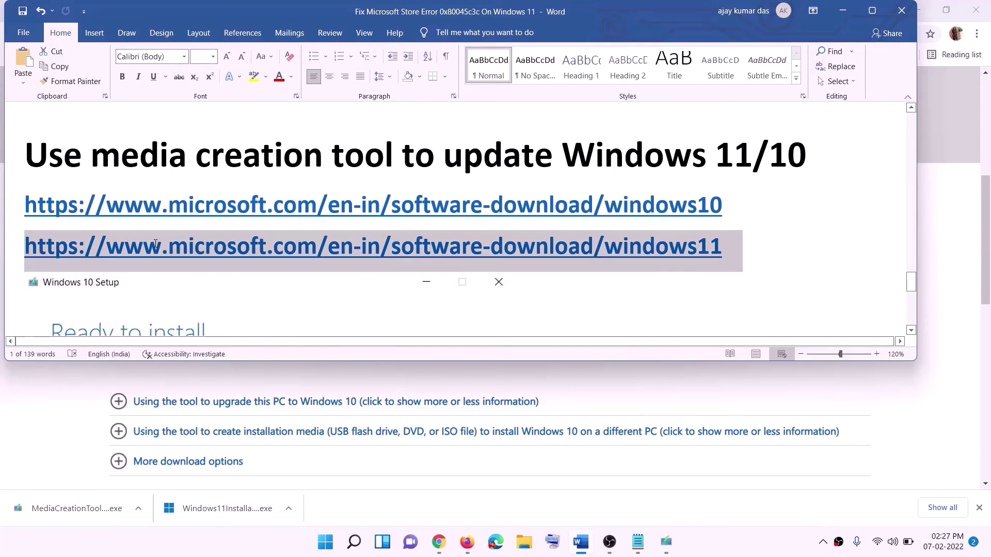
- Minimize Word and find the media creation tool download on the Download Windows 10 page, highlighting its mention in the installation media section
{"action": "left_click", "coordinate": [843, 10]}
{"action": "scroll", "coordinate": [420, 267], "scroll_direction": "up", "scroll_amount": 6}
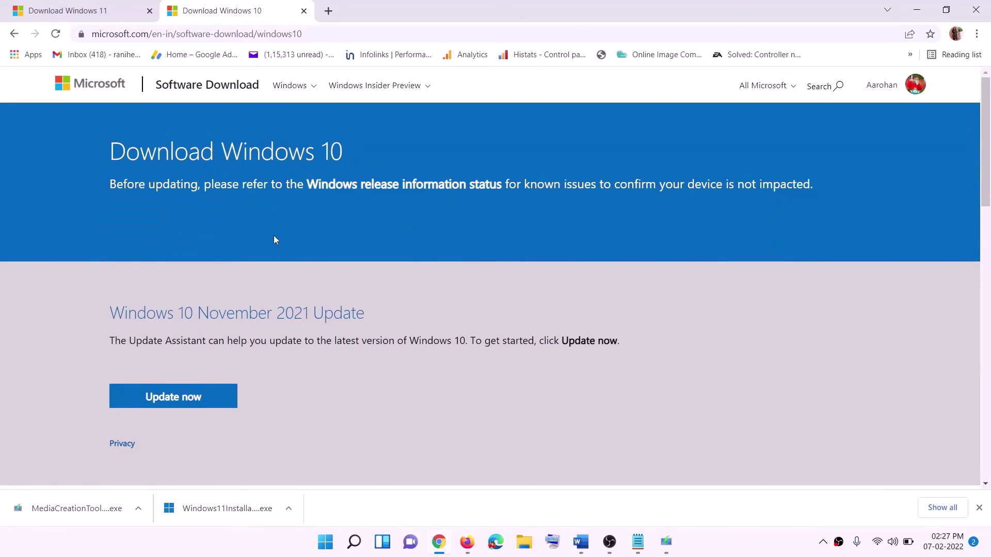
{"action": "scroll", "coordinate": [333, 287], "scroll_direction": "down", "scroll_amount": 5}
{"action": "left_click_drag", "start_coordinate": [117, 310], "coordinate": [222, 310]}
{"action": "scroll", "coordinate": [331, 285], "scroll_direction": "down", "scroll_amount": 2}
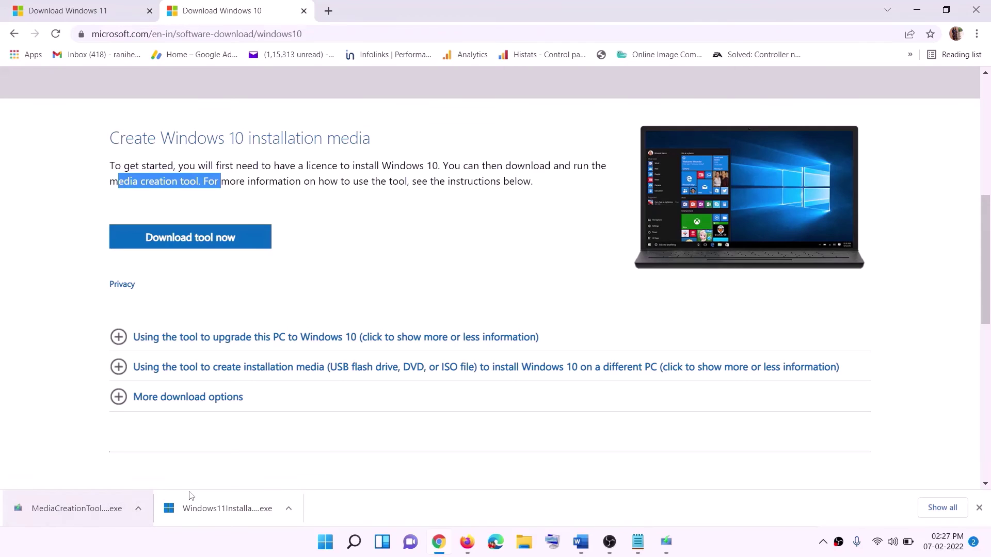
- Accept the license terms in Windows 10 Setup and start the download with the Upgrade this PC now option
{"action": "left_click", "coordinate": [676, 551]}
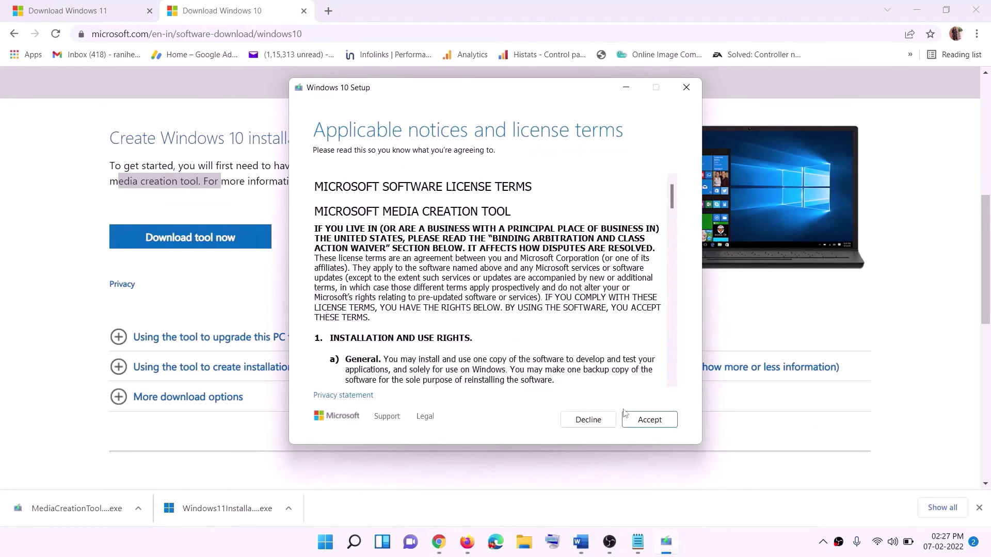
{"action": "left_click", "coordinate": [646, 420]}
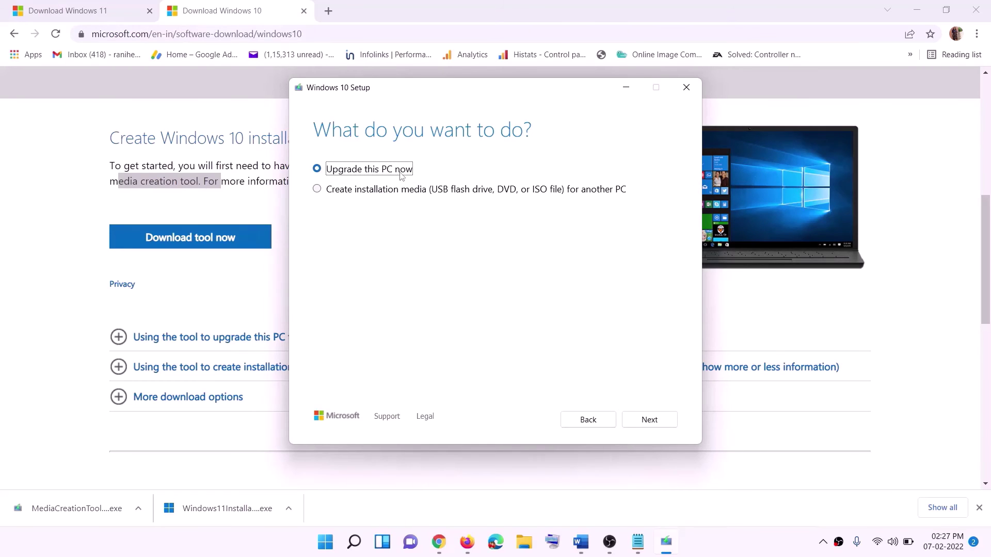
{"action": "left_click", "coordinate": [651, 419]}
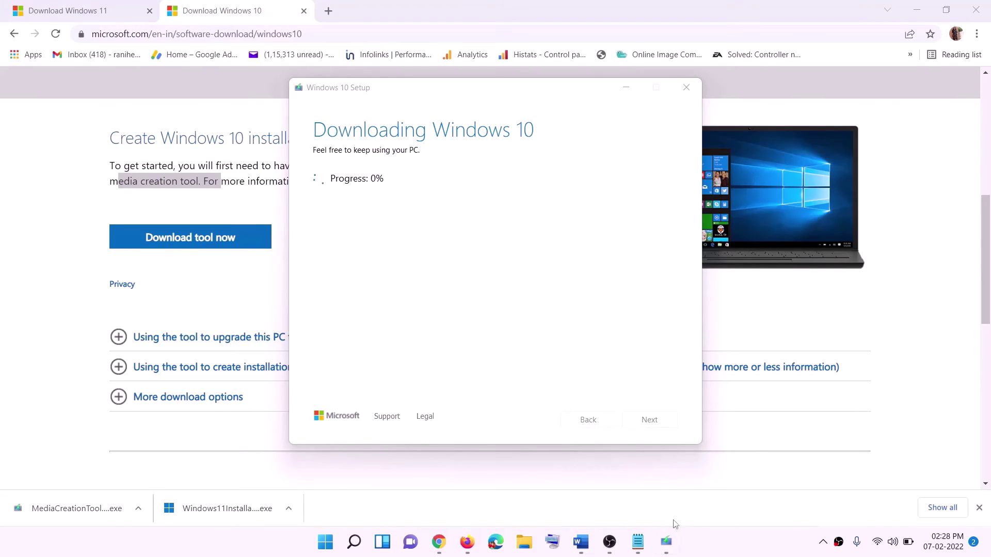
- Switch to the Word document, maximize it, and examine its Ready to install screenshot for the kept files and the Install option
{"action": "left_click", "coordinate": [582, 543]}
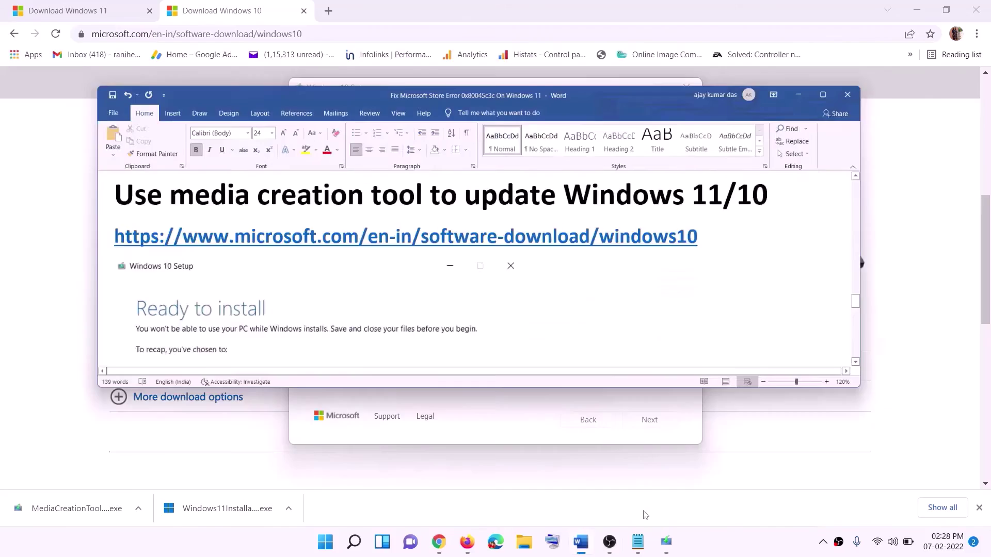
{"action": "scroll", "coordinate": [60, 235], "scroll_direction": "down", "scroll_amount": 1}
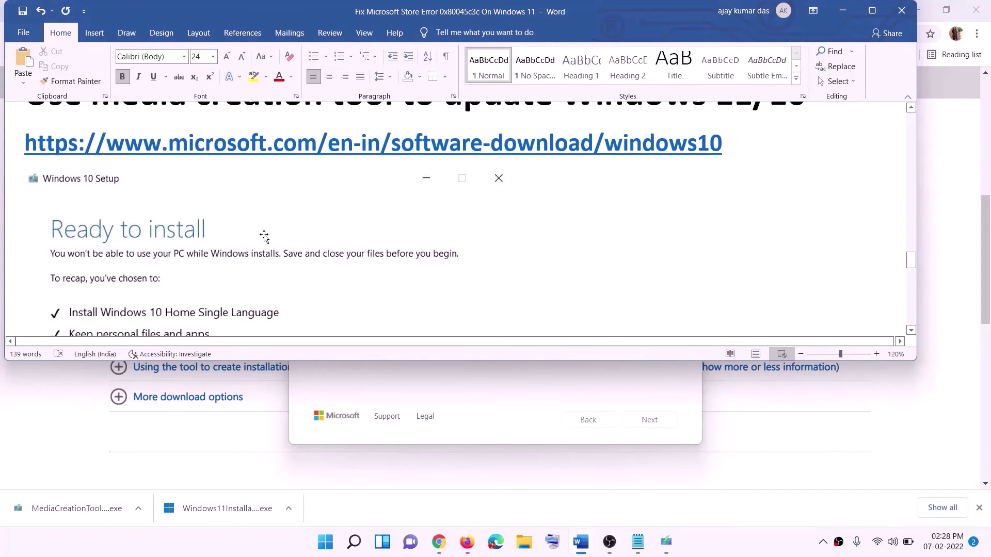
{"action": "left_click", "coordinate": [872, 10]}
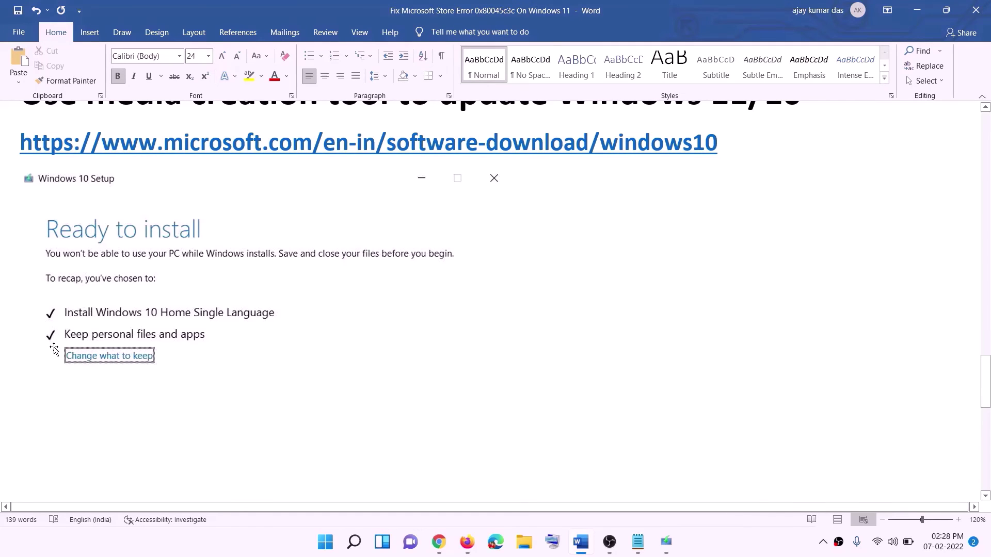
{"action": "scroll", "coordinate": [464, 356], "scroll_direction": "down", "scroll_amount": 3}
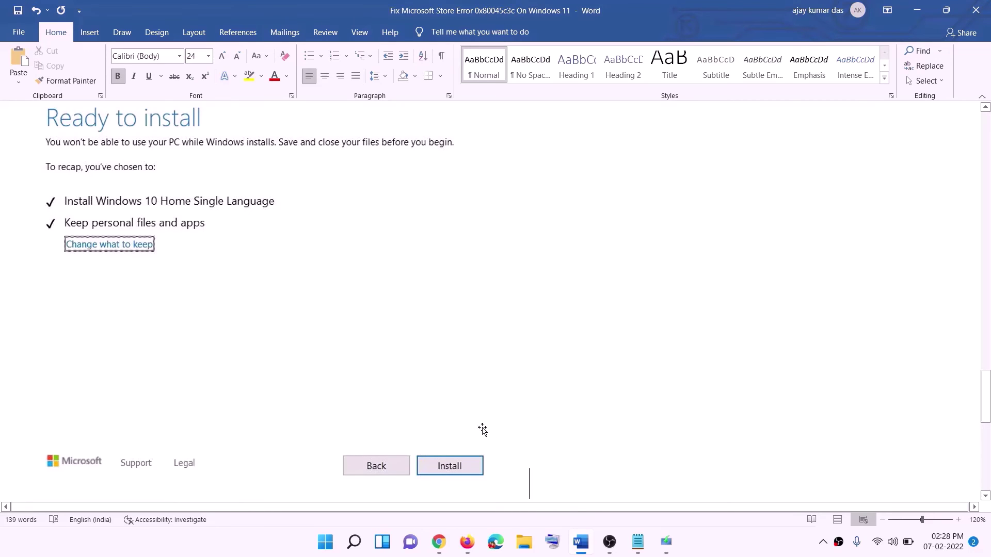
{"action": "scroll", "coordinate": [405, 320], "scroll_direction": "up", "scroll_amount": 1}
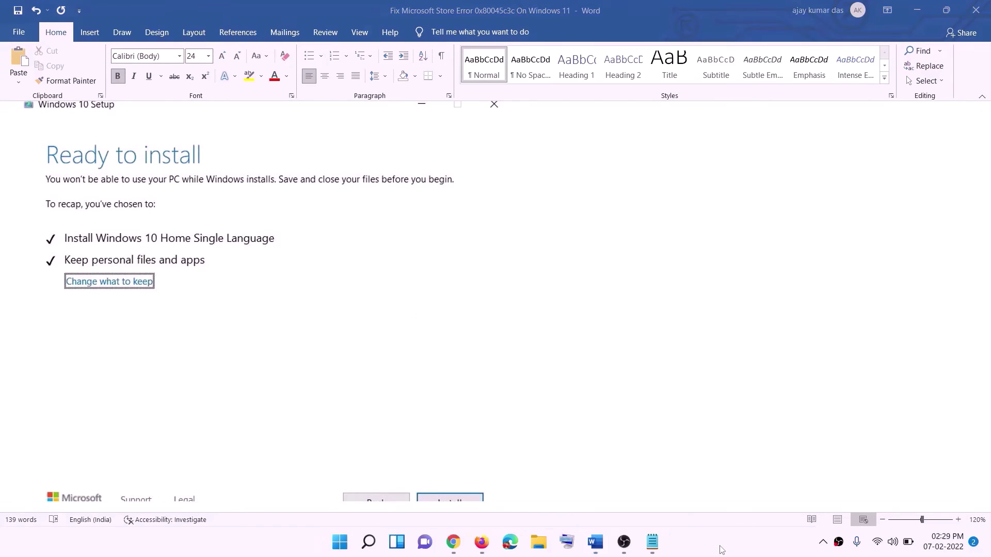
- Switch to Chrome and download the media creation tool from the Create Windows 11 Installation Media section, launching it
{"action": "left_click", "coordinate": [454, 542]}
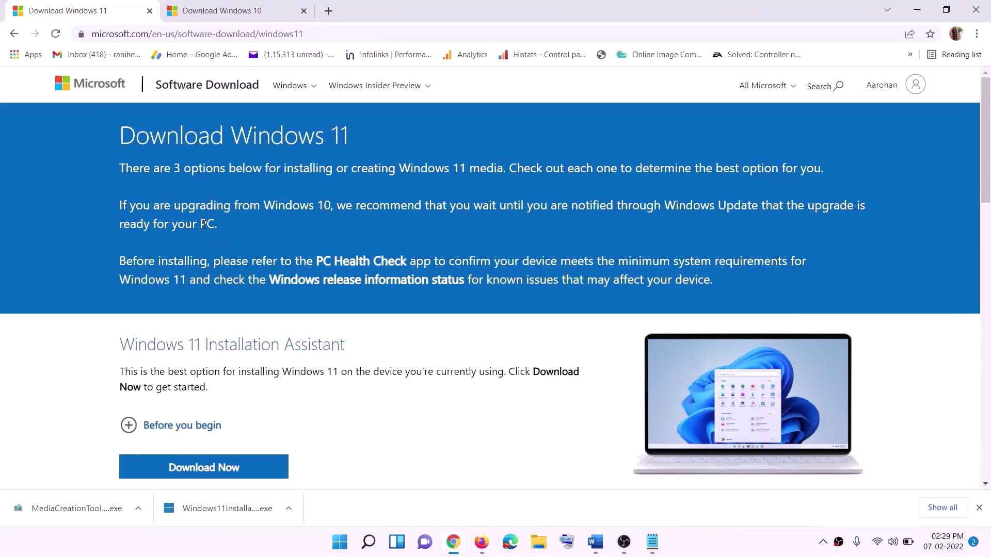
{"action": "scroll", "coordinate": [311, 353], "scroll_direction": "down", "scroll_amount": 5}
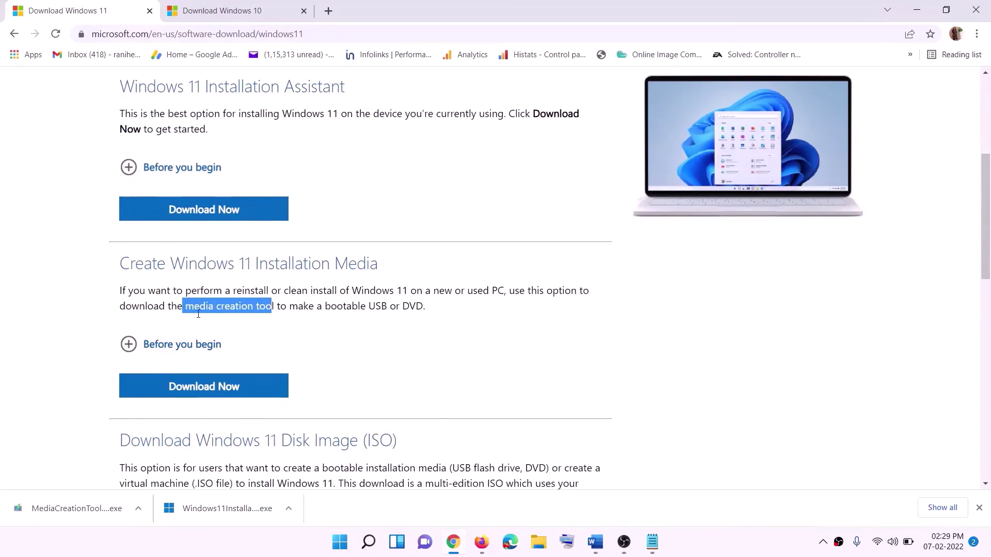
{"action": "left_click_drag", "start_coordinate": [186, 306], "coordinate": [287, 306]}
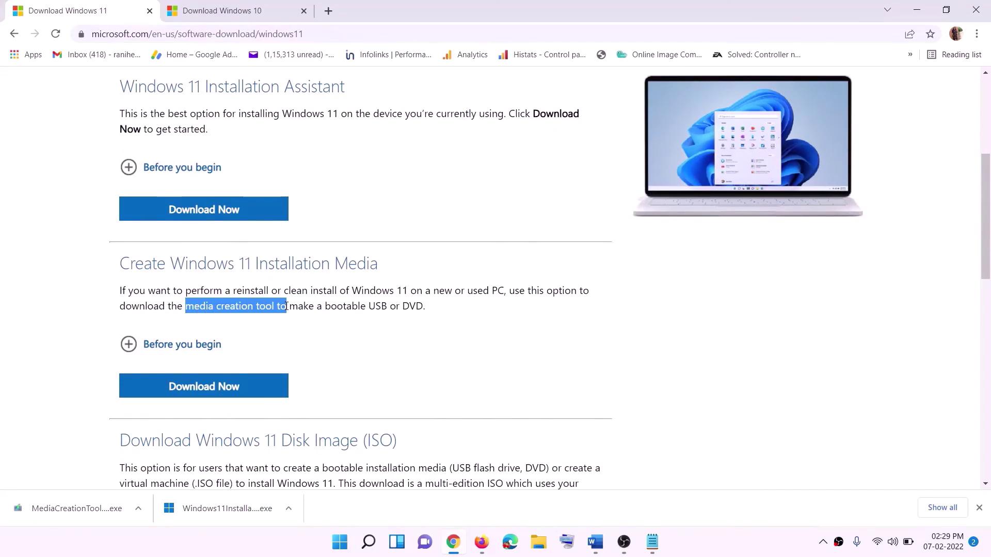
{"action": "left_click", "coordinate": [197, 392]}
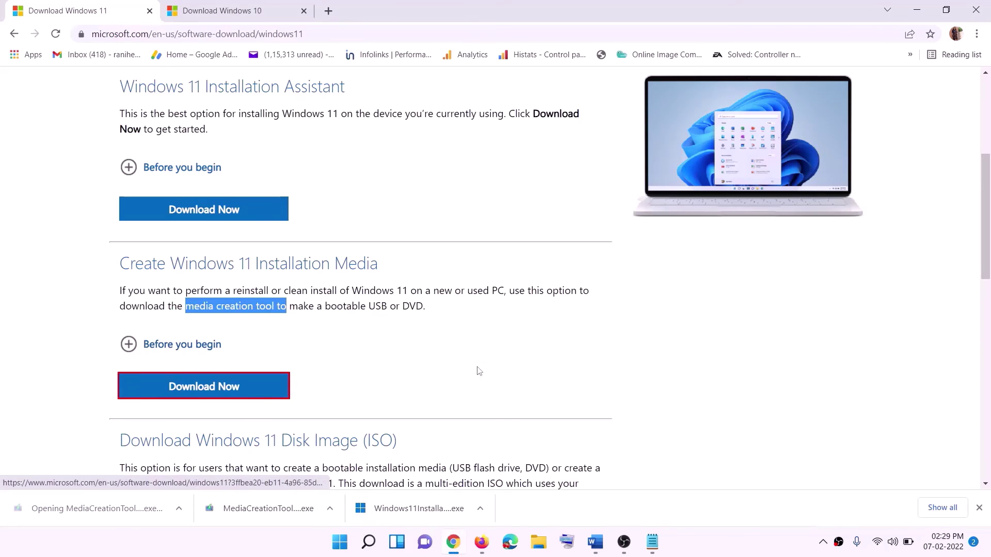
{"action": "left_click", "coordinate": [429, 376]}
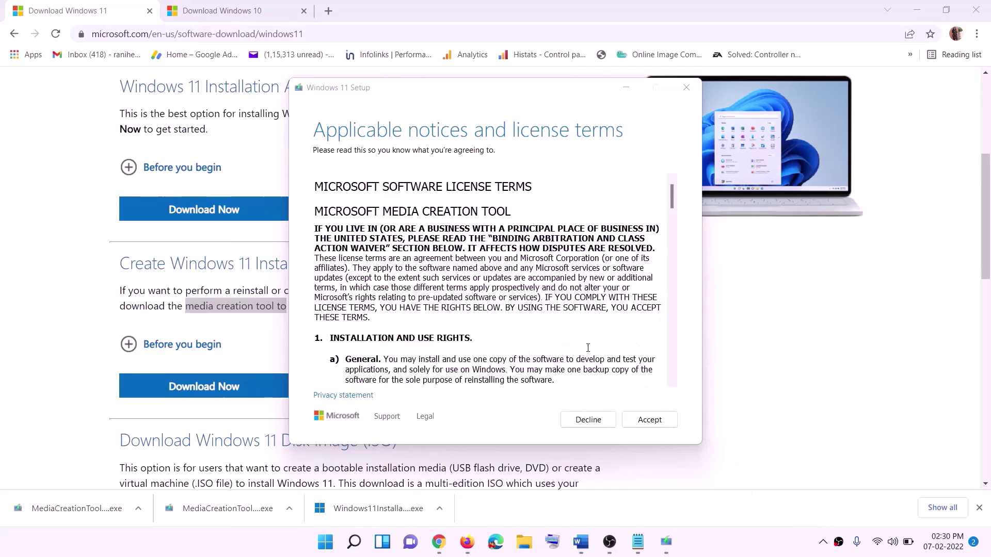
- Accept the Windows 11 Setup license terms, keep the recommended language and edition, and choose ISO file as the media
{"action": "left_click", "coordinate": [636, 419]}
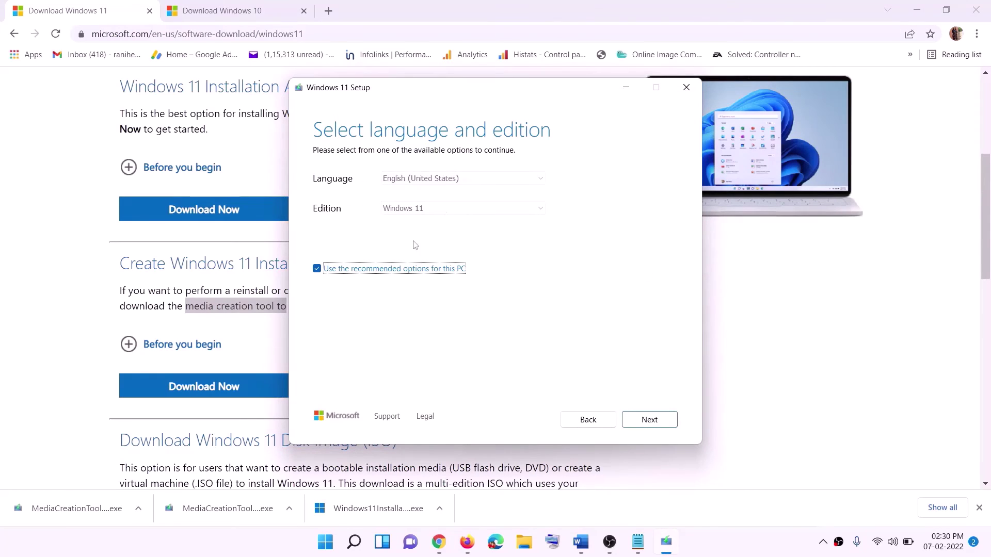
{"action": "left_click", "coordinate": [642, 419]}
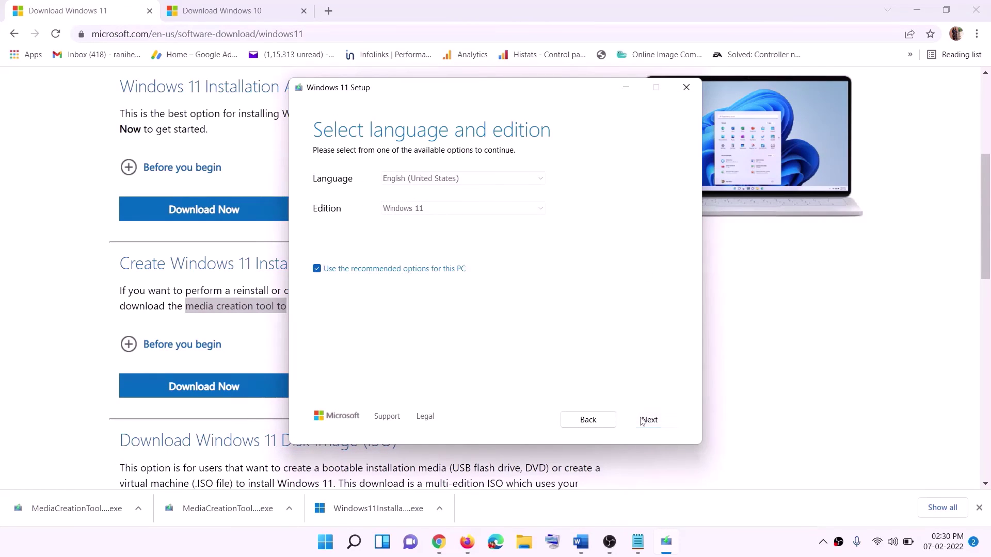
{"action": "left_click", "coordinate": [354, 225]}
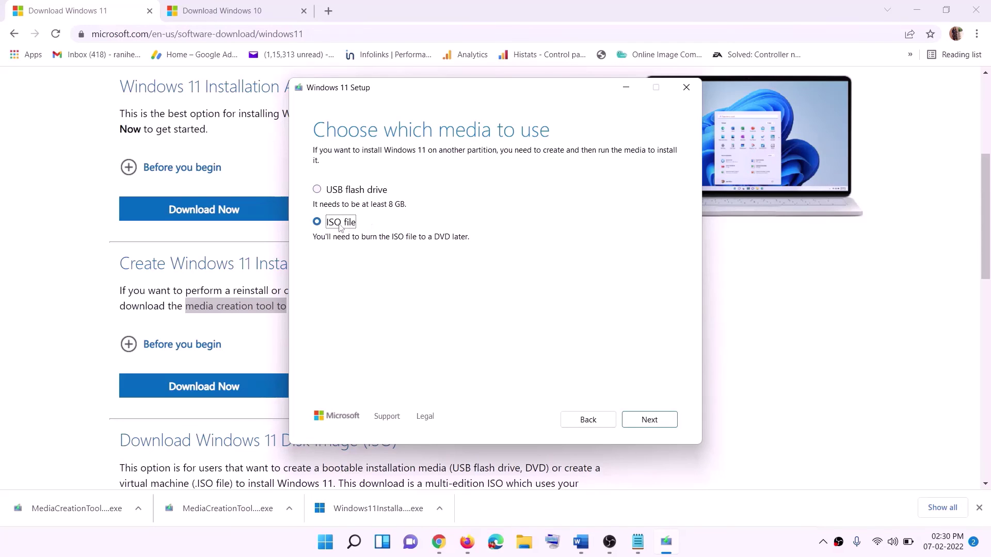
{"action": "key", "text": "Return"}
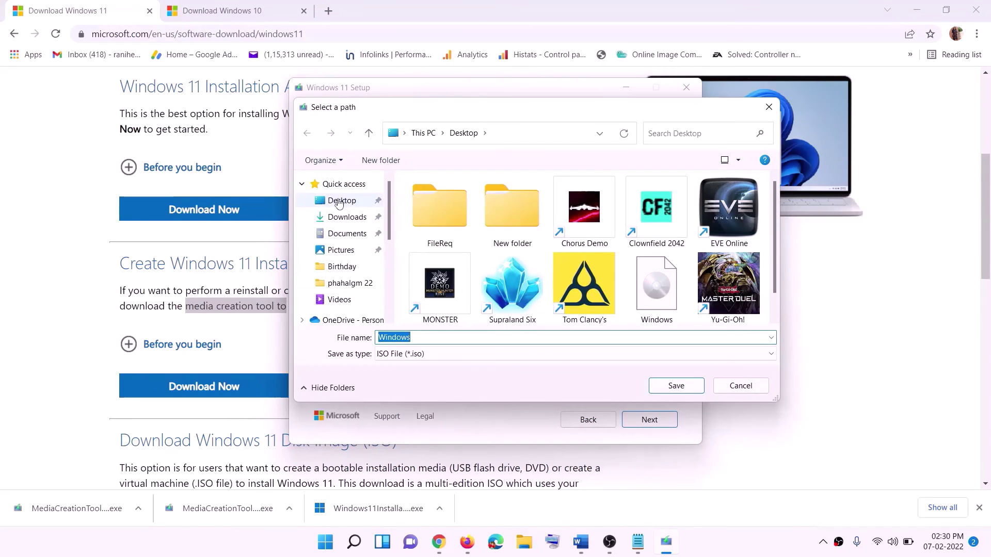
- Save the ISO file to the Desktop under the name Windows, and show the desktop to find it
{"action": "left_click", "coordinate": [328, 201]}
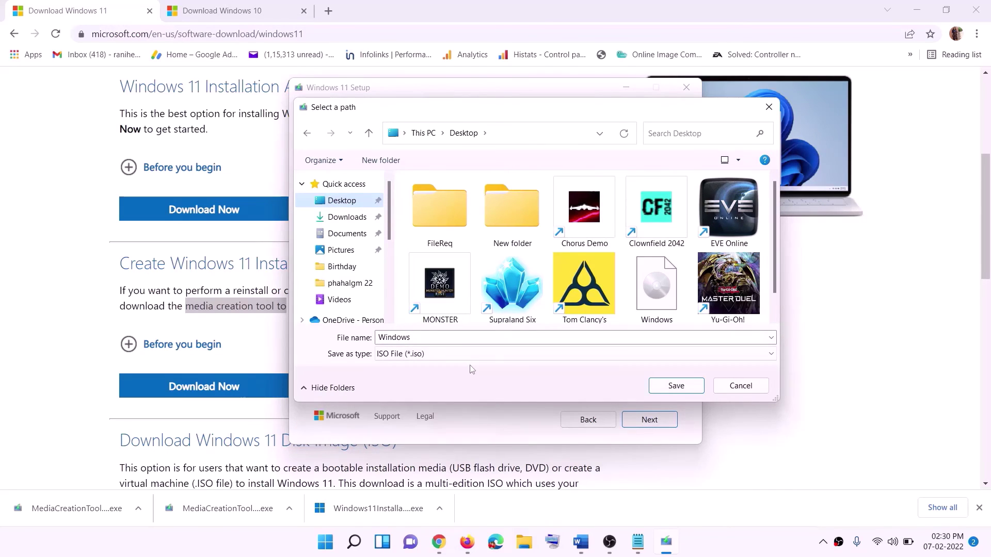
{"action": "left_click", "coordinate": [665, 385]}
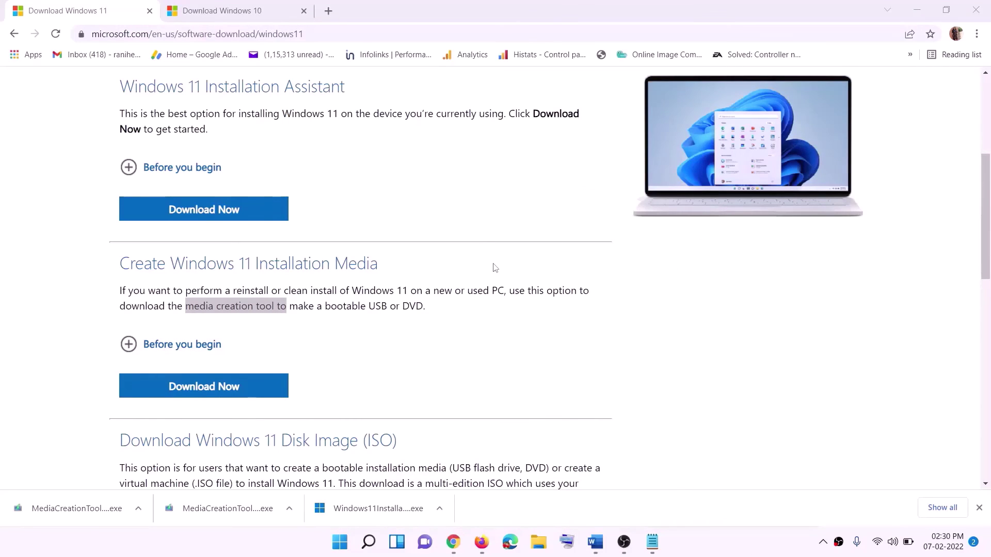
{"action": "key", "text": "super+d"}
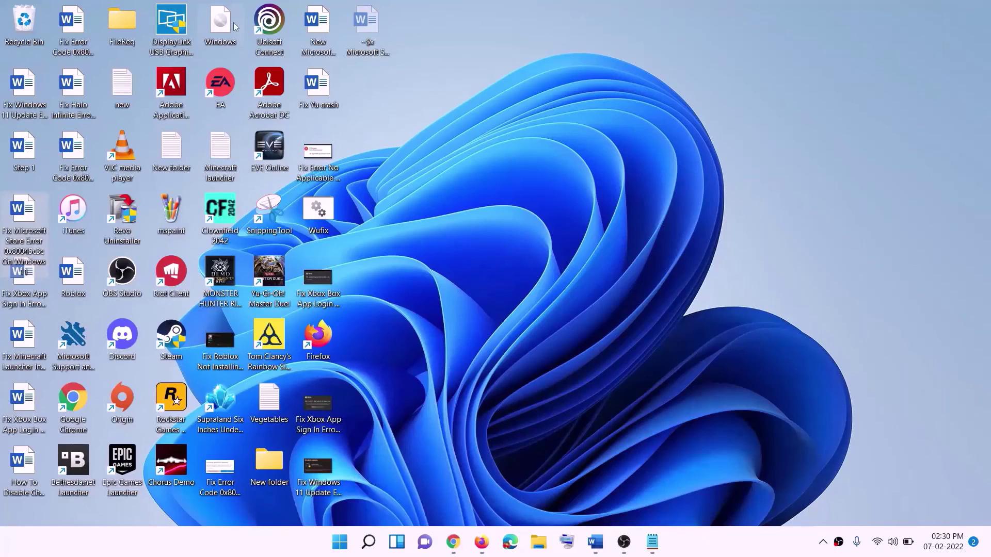
- Mount the Windows ISO file from the desktop and run its setup application, continuing past the Install Windows 11 page
{"action": "left_click_drag", "start_coordinate": [220, 23], "coordinate": [395, 295]}
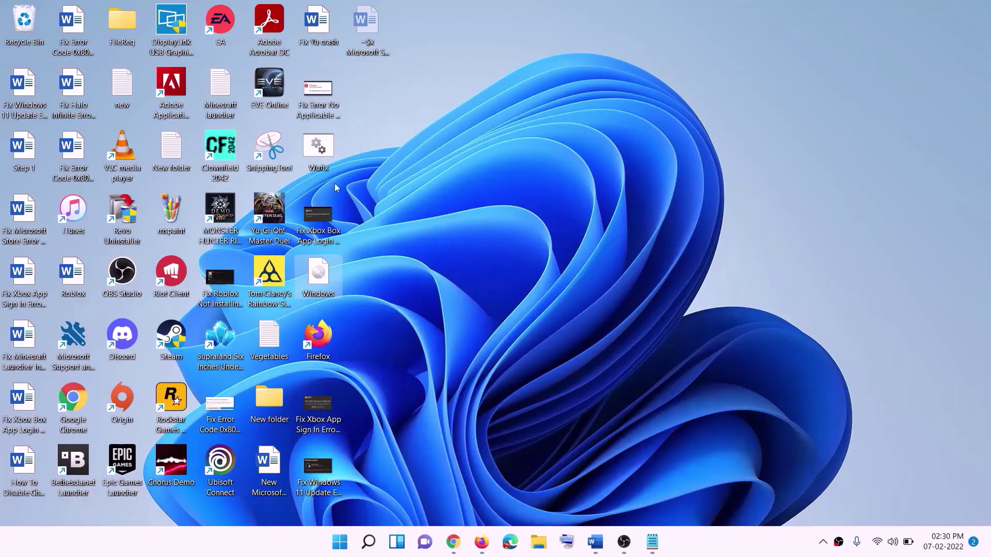
{"action": "double_click", "coordinate": [320, 282]}
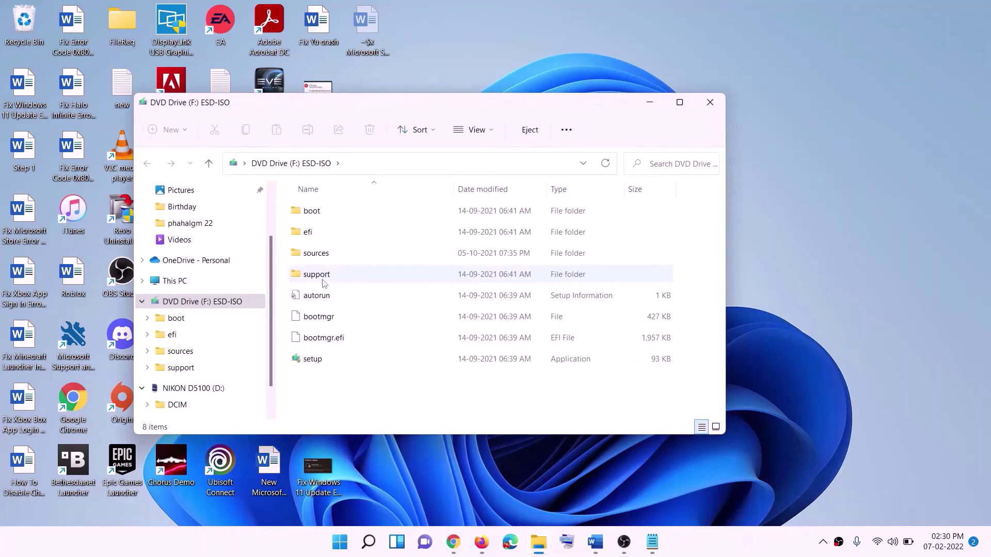
{"action": "left_click", "coordinate": [315, 362]}
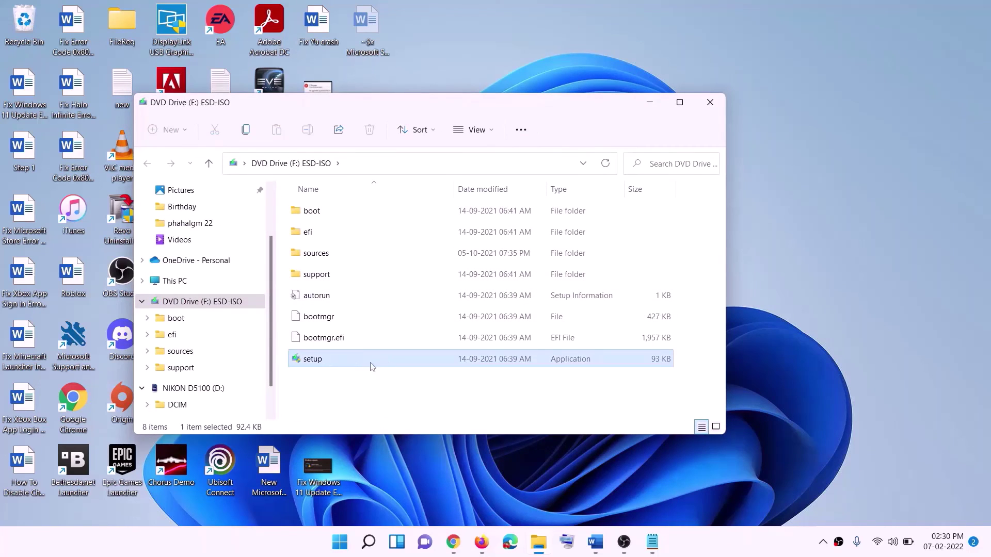
{"action": "double_click", "coordinate": [339, 358]}
{"action": "left_click", "coordinate": [398, 404]}
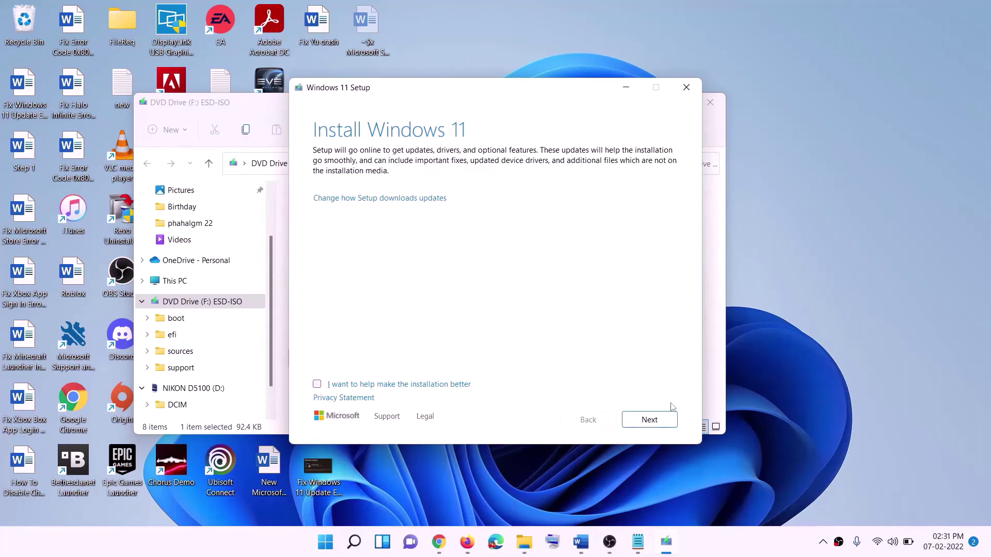
{"action": "left_click", "coordinate": [654, 420]}
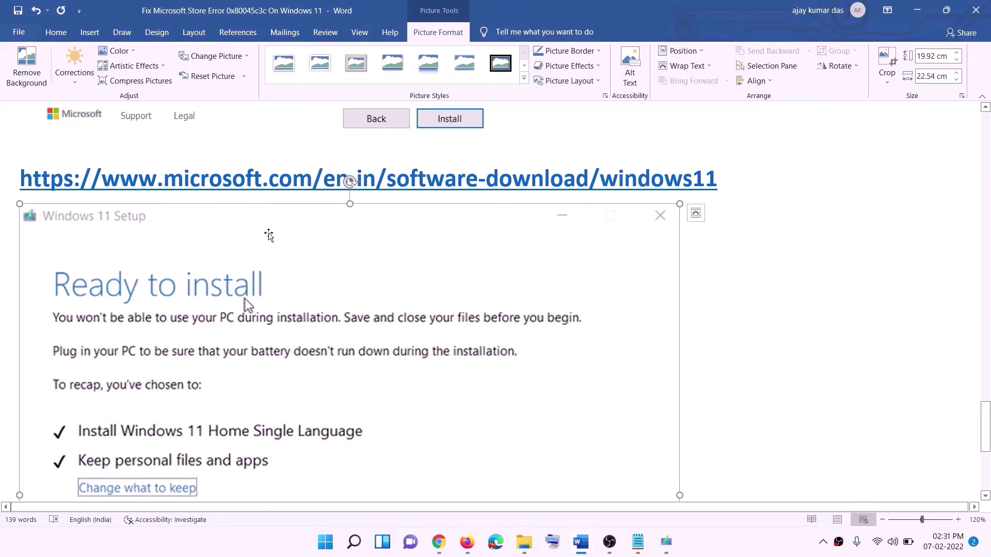
- Examine the Ready to install screenshot in the Word document for the edition being installed and what is kept
{"action": "scroll", "coordinate": [228, 245], "scroll_direction": "down", "scroll_amount": 3}
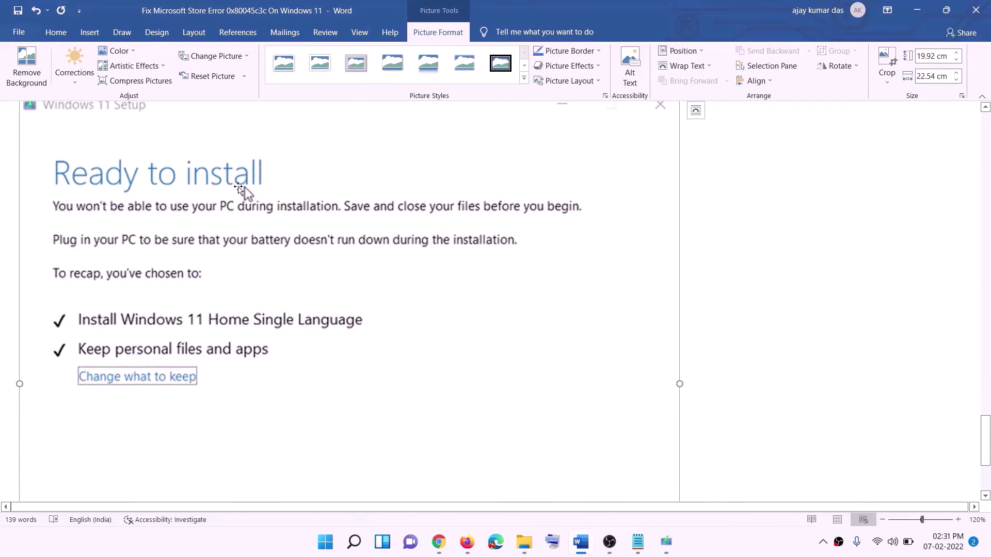
{"action": "scroll", "coordinate": [238, 187], "scroll_direction": "down", "scroll_amount": 1}
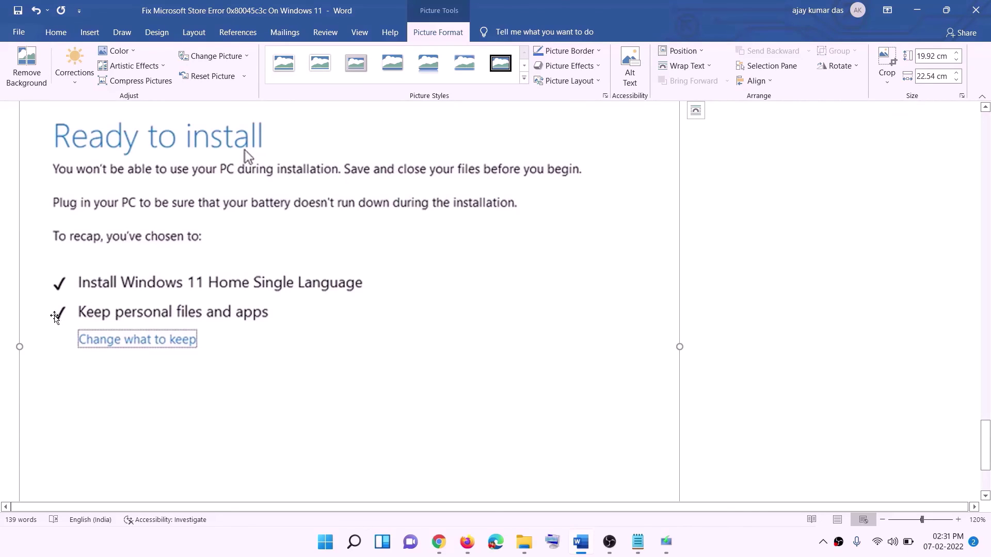
{"action": "scroll", "coordinate": [371, 324], "scroll_direction": "down", "scroll_amount": 1}
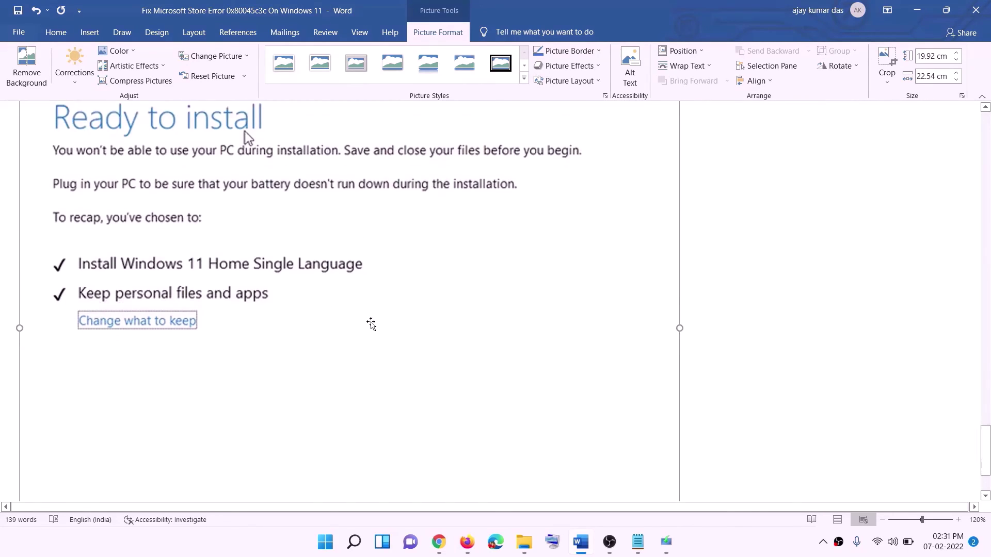
{"action": "scroll", "coordinate": [371, 324], "scroll_direction": "down", "scroll_amount": 3}
{"action": "scroll", "coordinate": [527, 387], "scroll_direction": "up", "scroll_amount": 6}
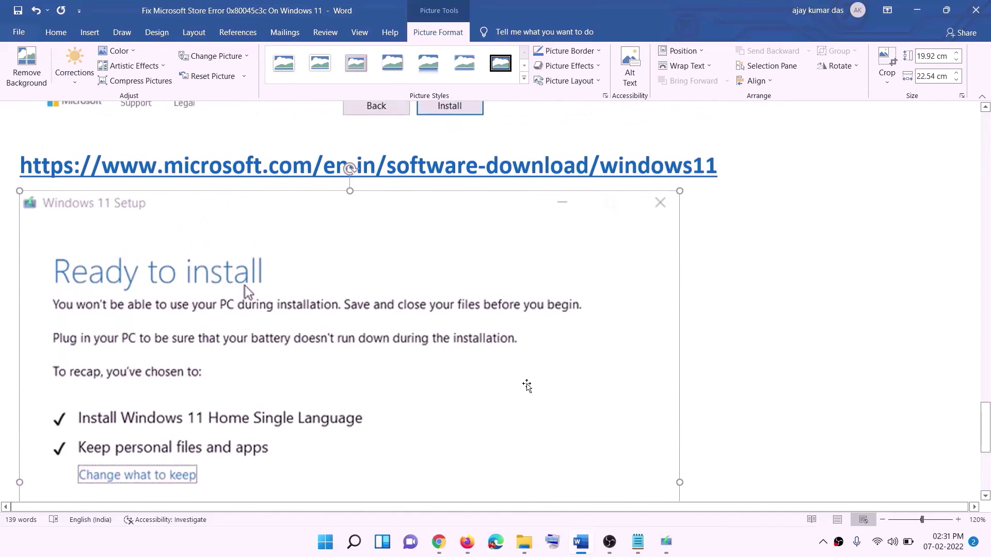
- Switch to the Xbox app to view its Game Pass page
{"action": "left_click", "coordinate": [726, 545]}
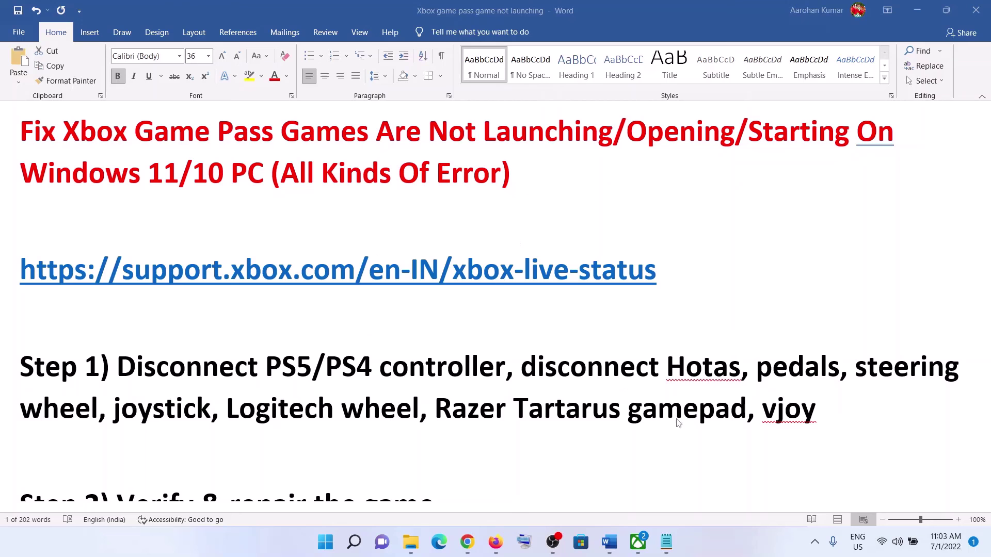
{"action": "left_click", "coordinate": [638, 542]}
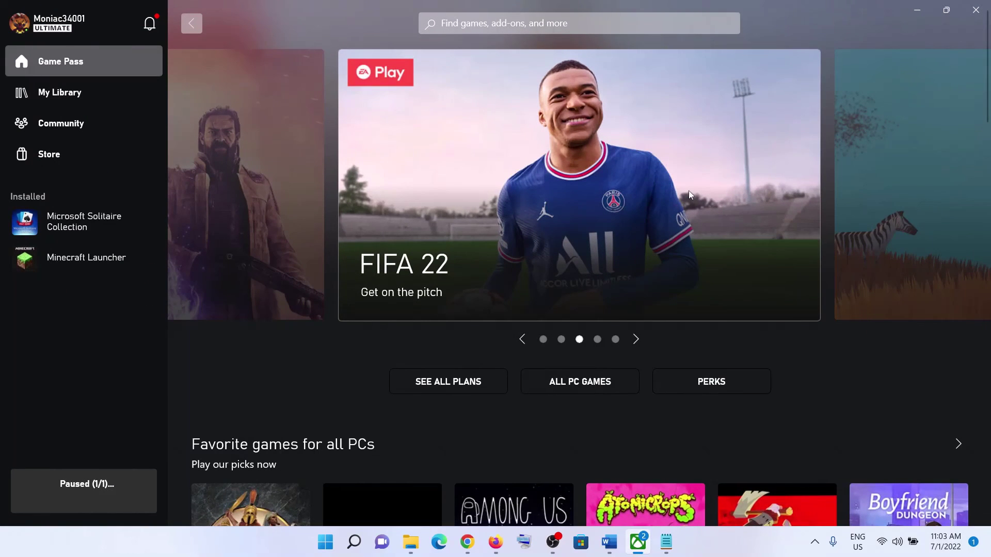
{"action": "left_click", "coordinate": [747, 542]}
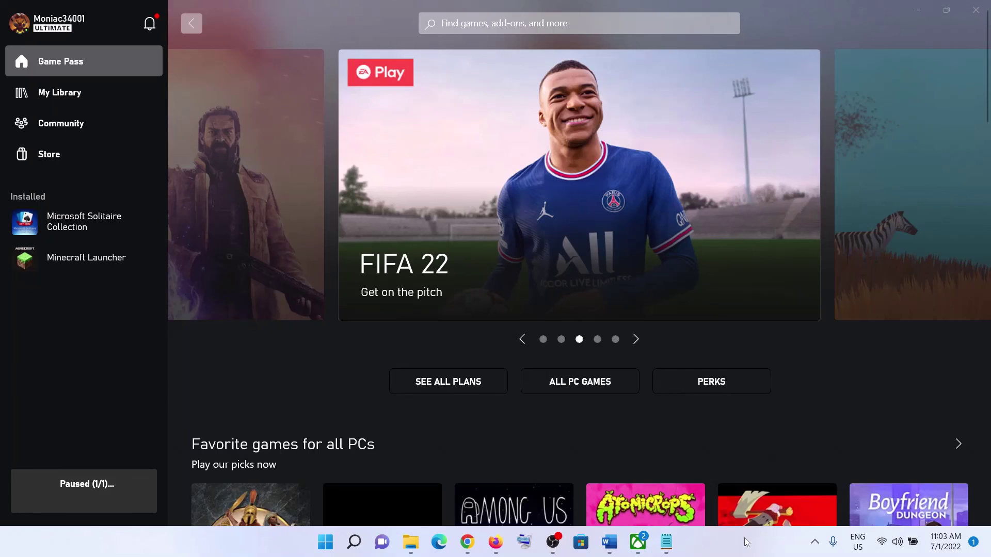